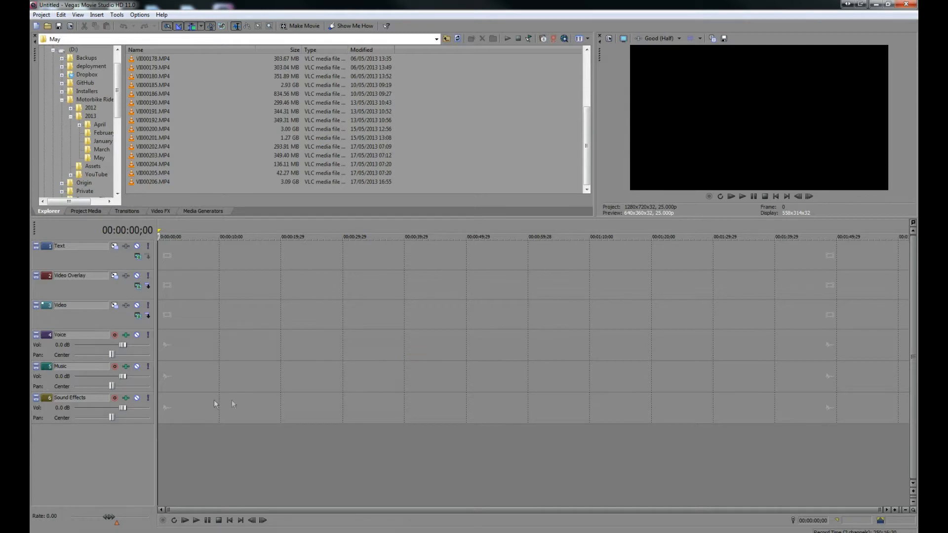
pyautogui.click(128, 408)
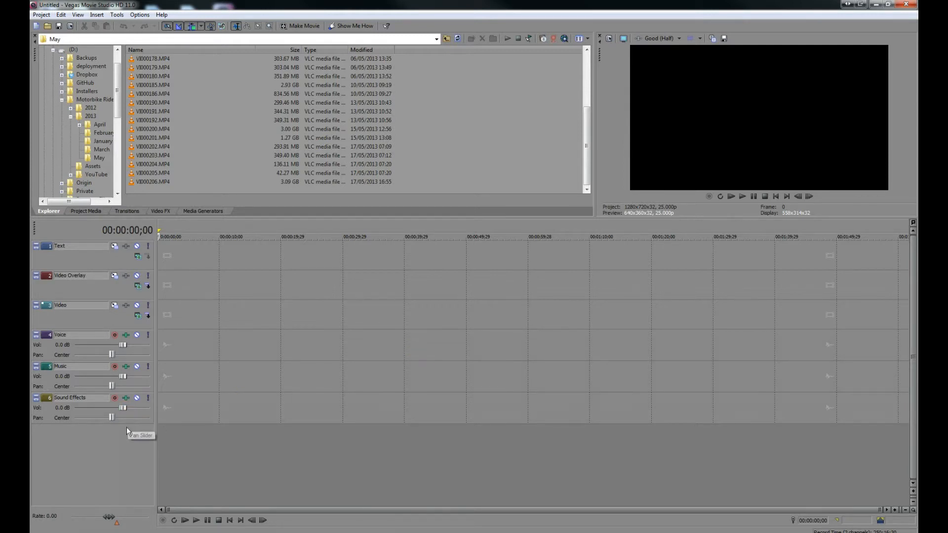
pyautogui.click(92, 321)
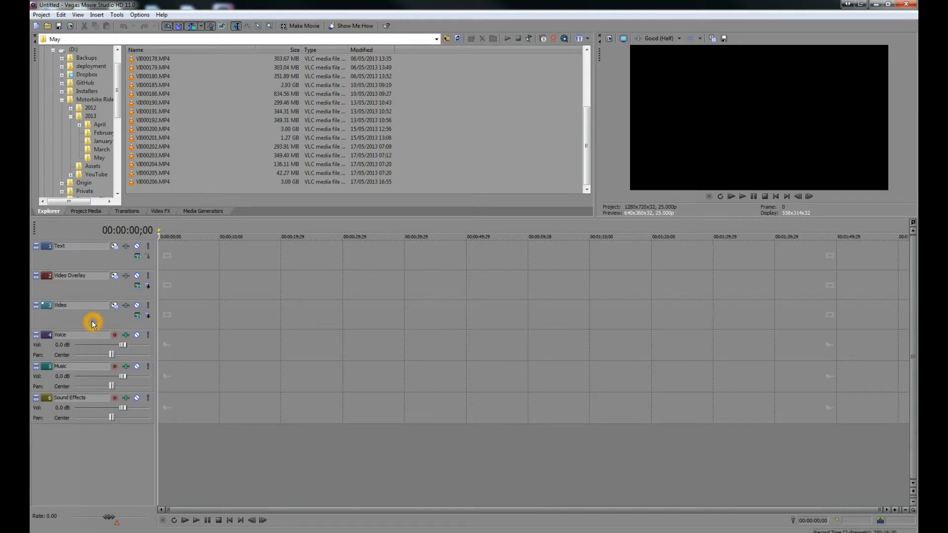
pyautogui.click(67, 349)
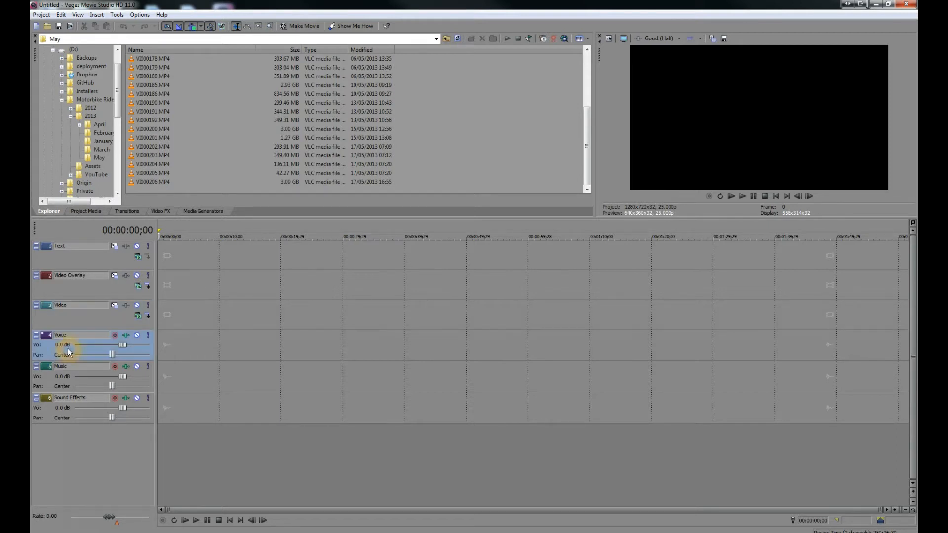
pyautogui.click(70, 385)
pyautogui.click(67, 411)
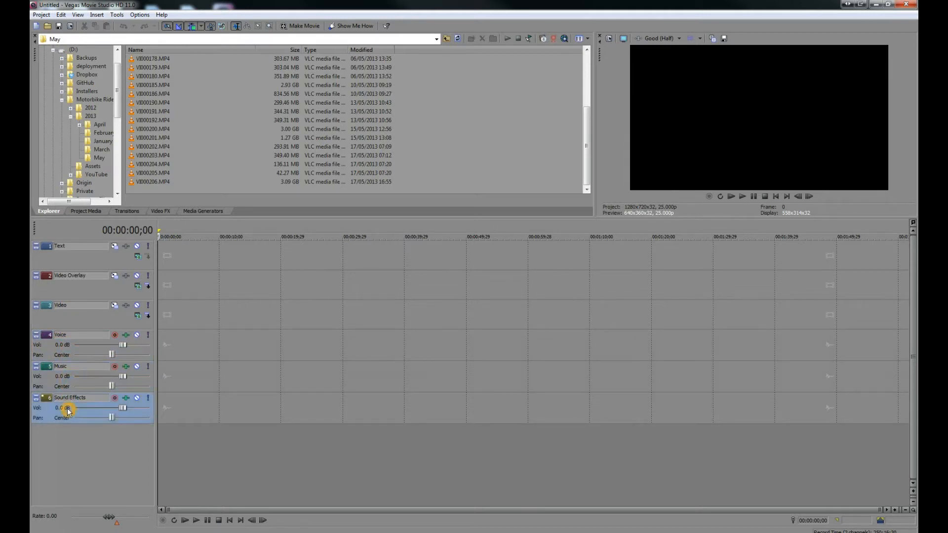
pyautogui.rightClick(89, 290)
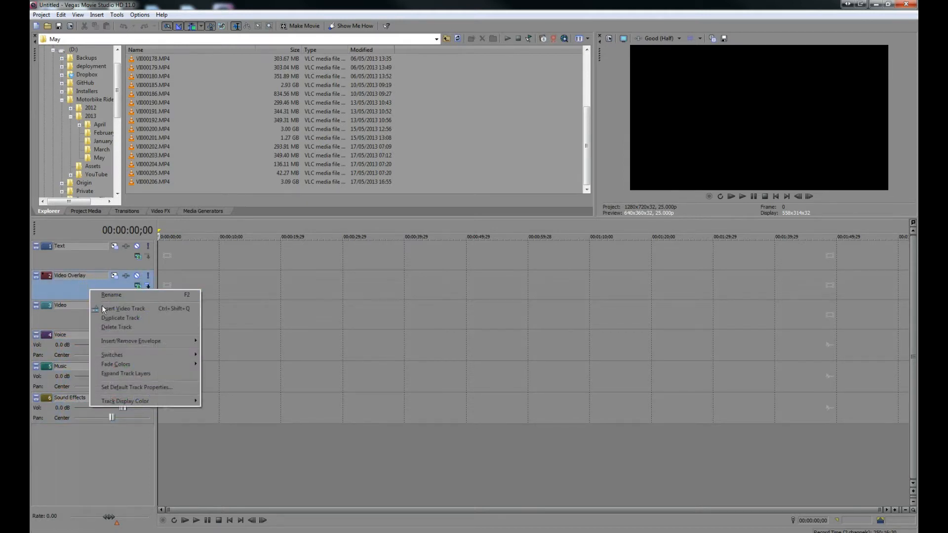
pyautogui.click(122, 311)
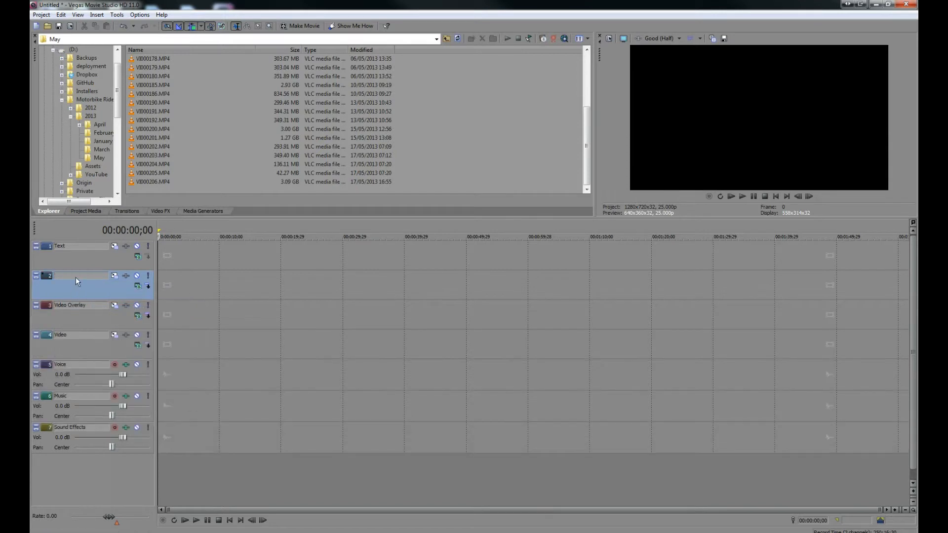
pyautogui.rightClick(93, 279)
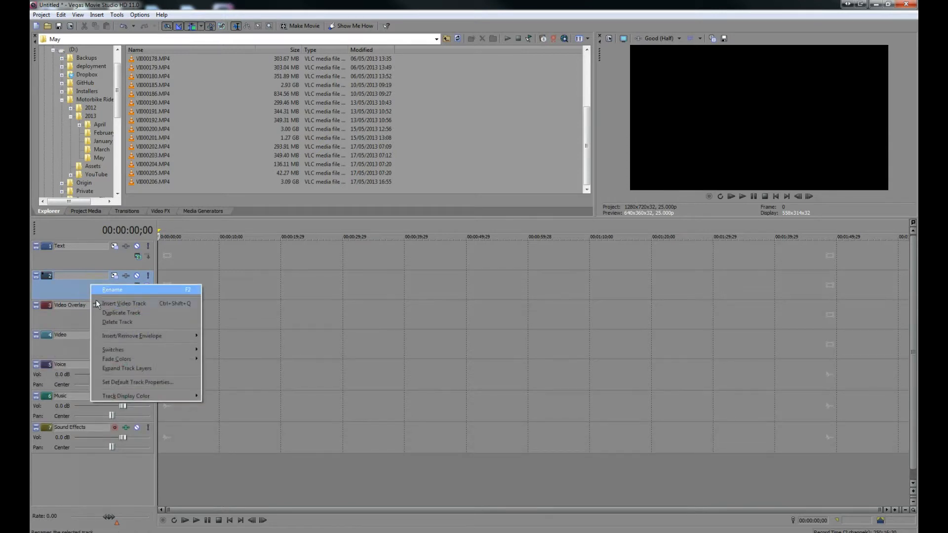
pyautogui.click(120, 319)
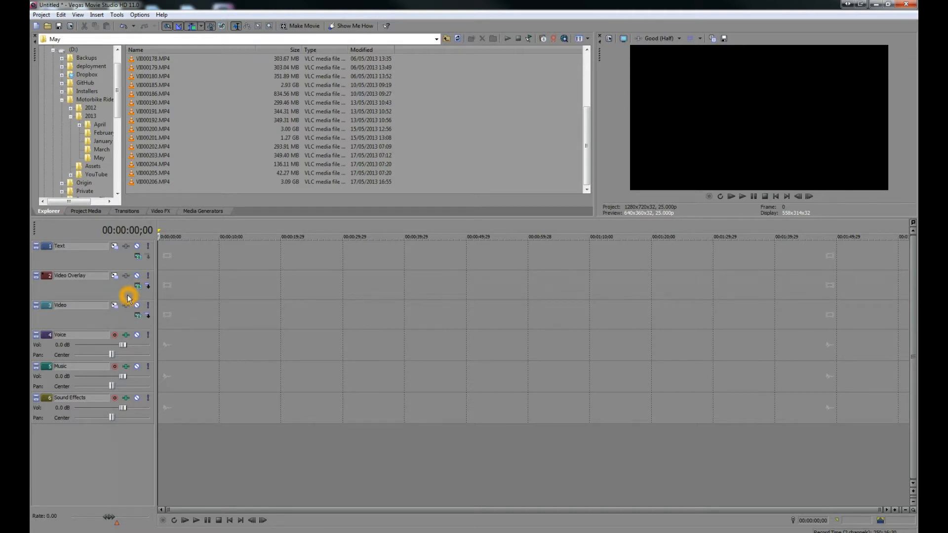
# Step: Add VID00202.MP4 from the May folder to the start of the Video track
pyautogui.click(154, 148)
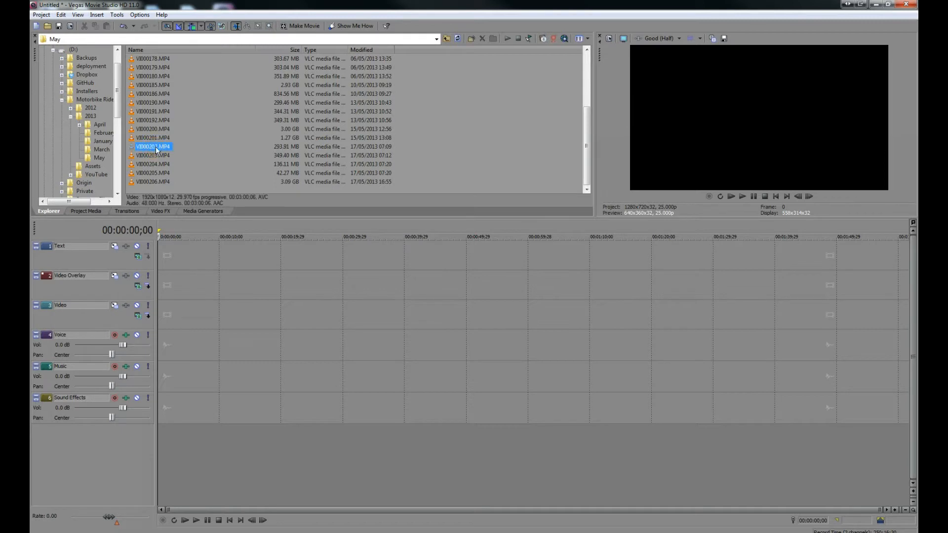
pyautogui.moveTo(177, 161); pyautogui.dragTo(189, 172)
pyautogui.moveTo(200, 255); pyautogui.dragTo(178, 314)
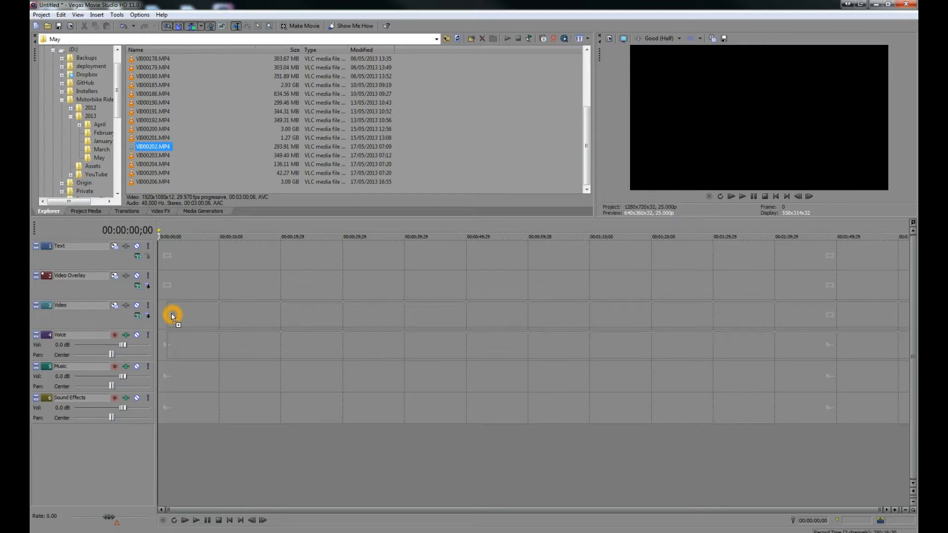
pyautogui.moveTo(166, 318); pyautogui.dragTo(164, 318)
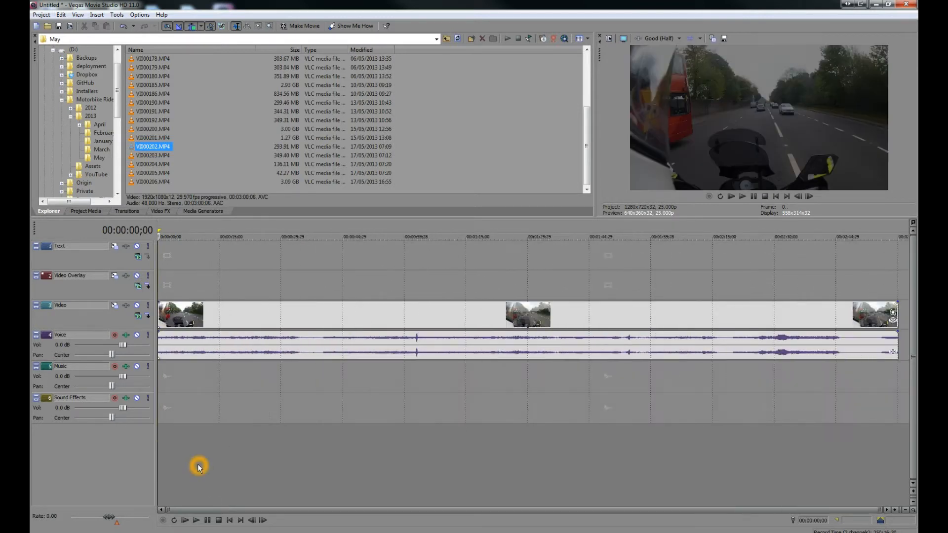
# Step: Scrub through the clip on the timeline to preview the footage
pyautogui.click(189, 287)
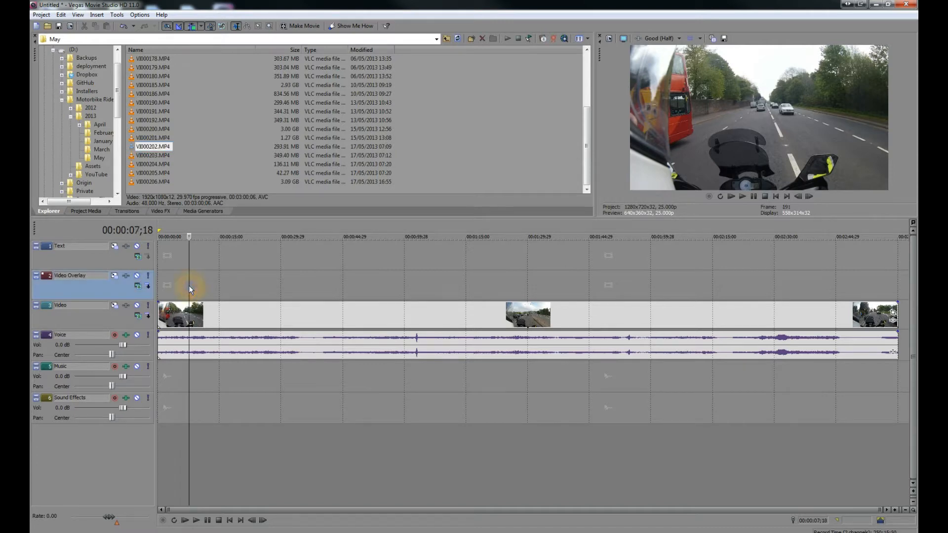
pyautogui.click(211, 289)
pyautogui.click(306, 293)
pyautogui.click(361, 295)
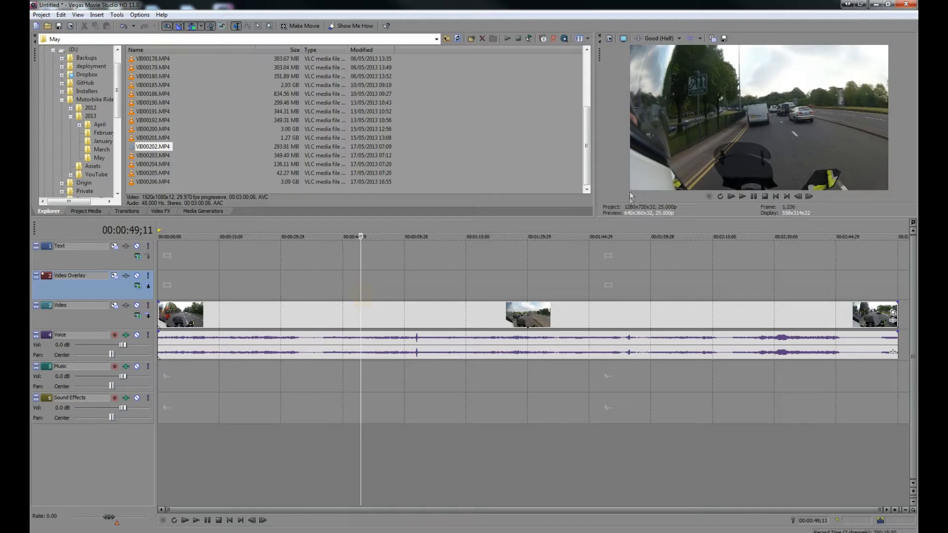
pyautogui.click(675, 40)
pyautogui.moveTo(682, 73)
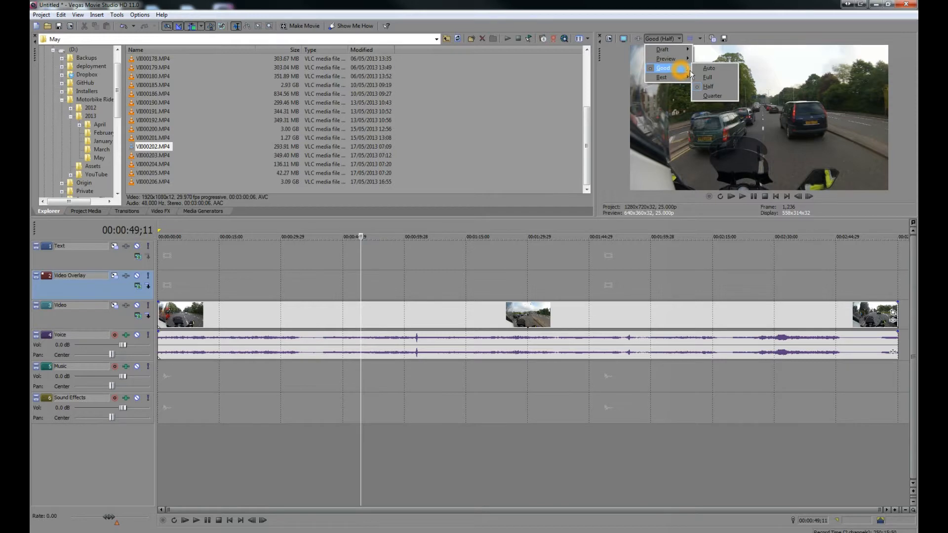
pyautogui.click(621, 50)
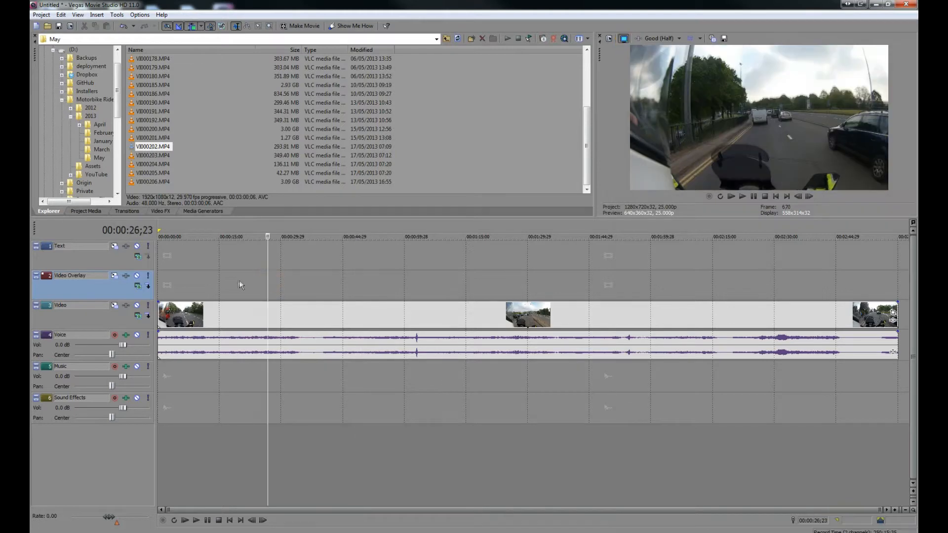
# Step: Split the clip on the Video track at 00:00:25;23
pyautogui.click(238, 280)
pyautogui.click(227, 280)
pyautogui.click(248, 277)
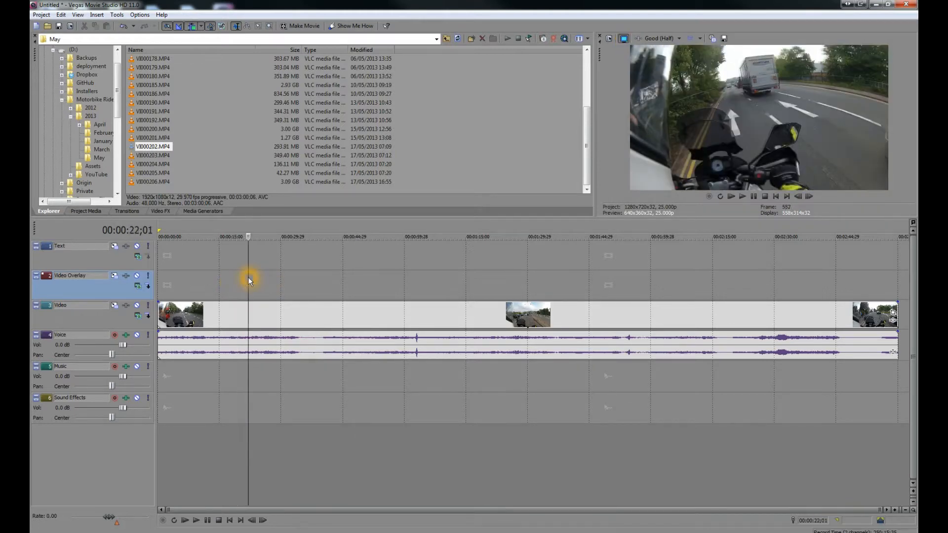
pyautogui.click(257, 280)
pyautogui.click(265, 282)
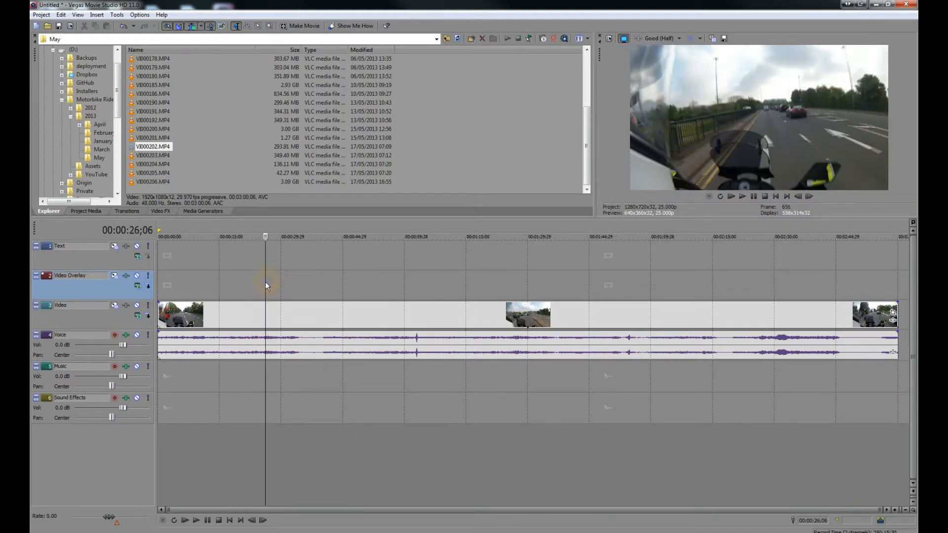
pyautogui.click(263, 286)
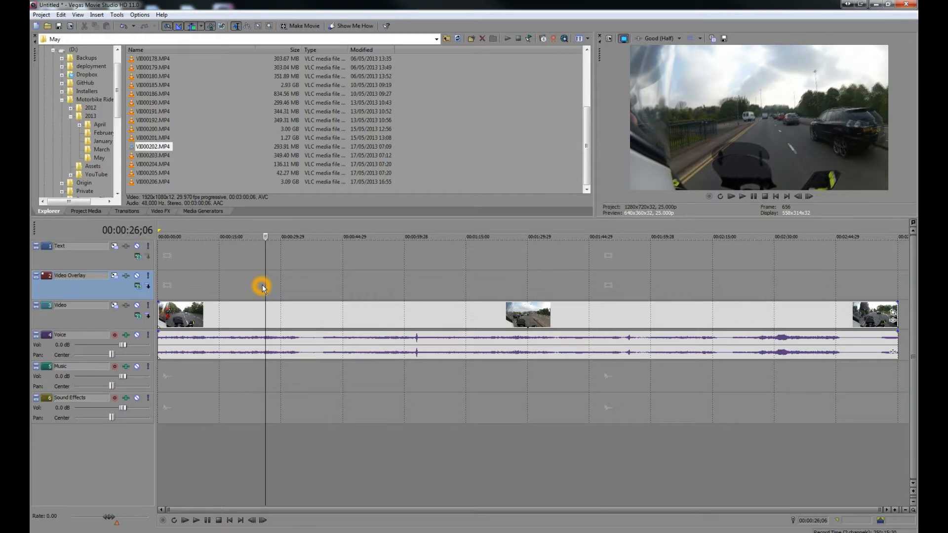
pyautogui.click(262, 282)
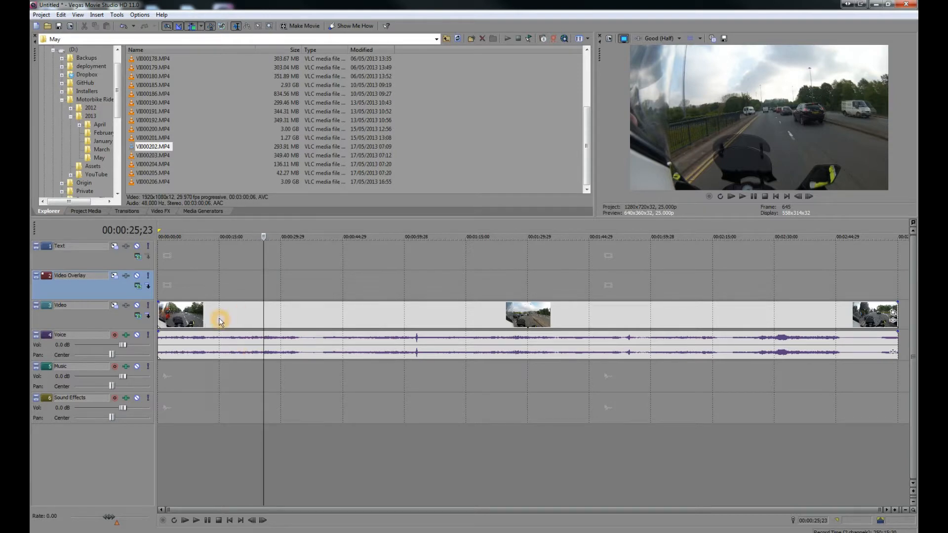
pyautogui.click(201, 321)
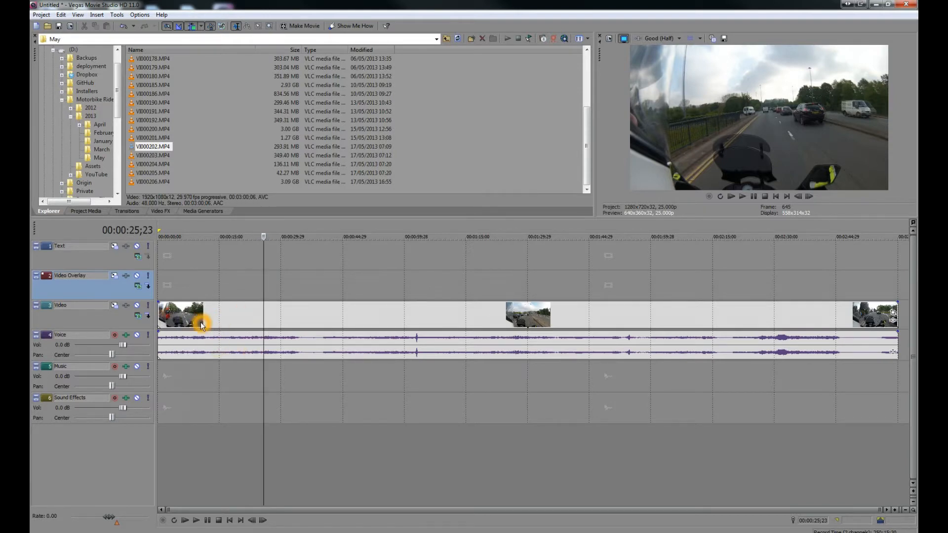
pyautogui.click(214, 327)
pyautogui.click(229, 318)
pyautogui.click(62, 15)
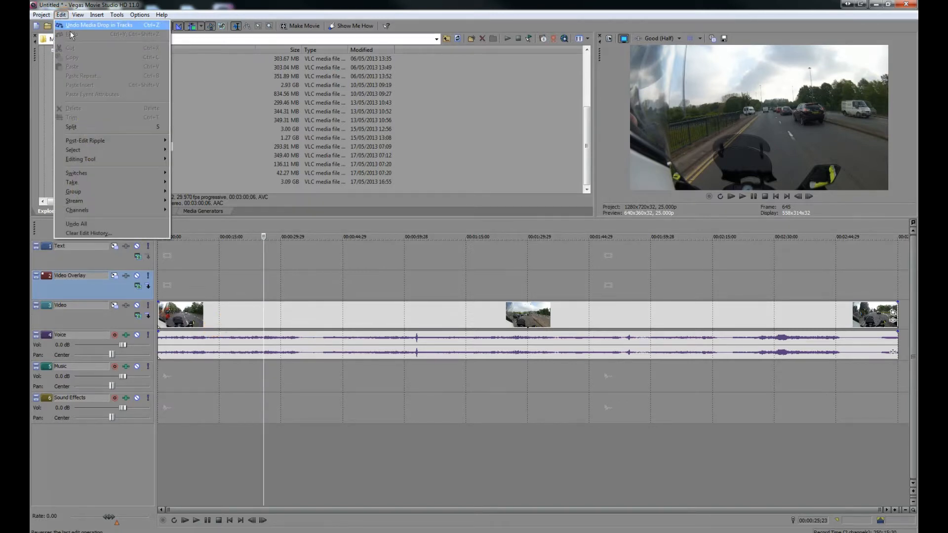
pyautogui.click(104, 127)
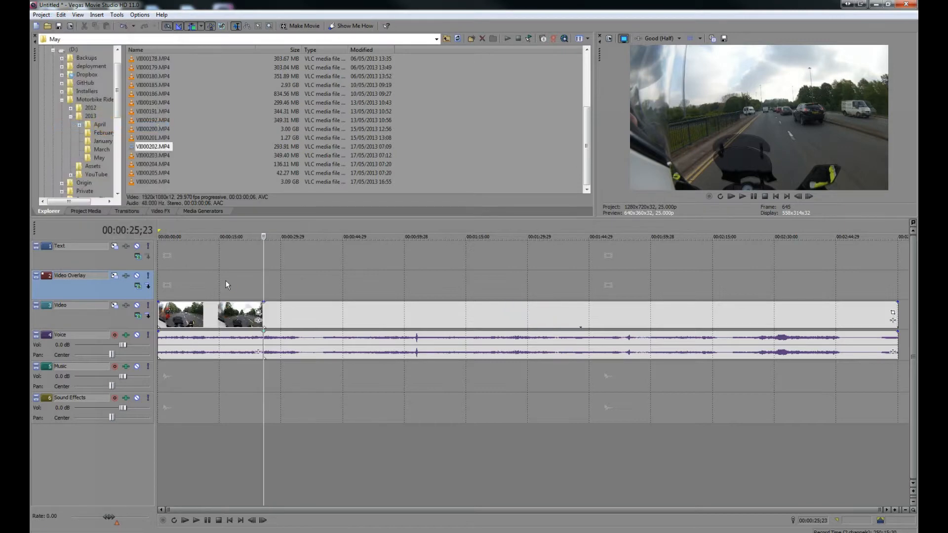
# Step: Delete the clip segment just before the split point on the Video track
pyautogui.moveTo(285, 314); pyautogui.dragTo(304, 316)
pyautogui.click(232, 320)
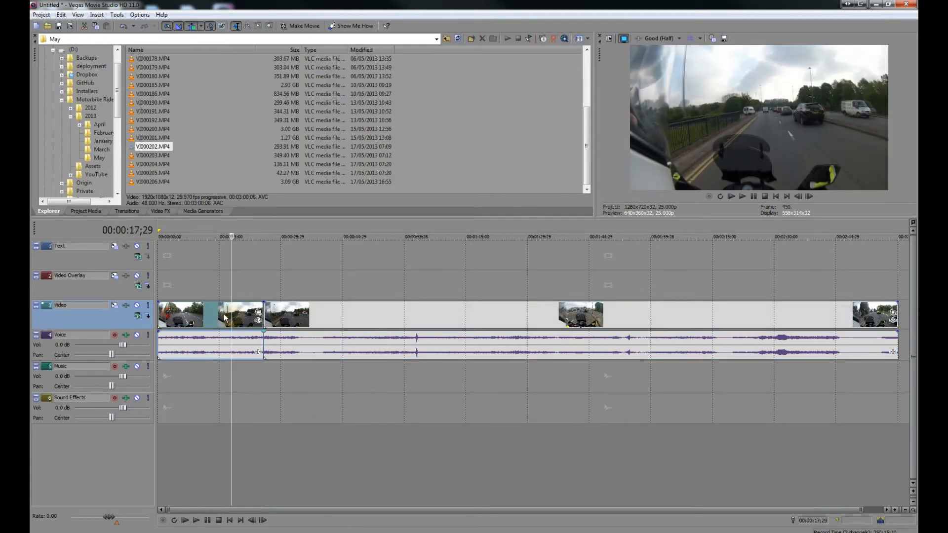
pyautogui.rightClick(225, 317)
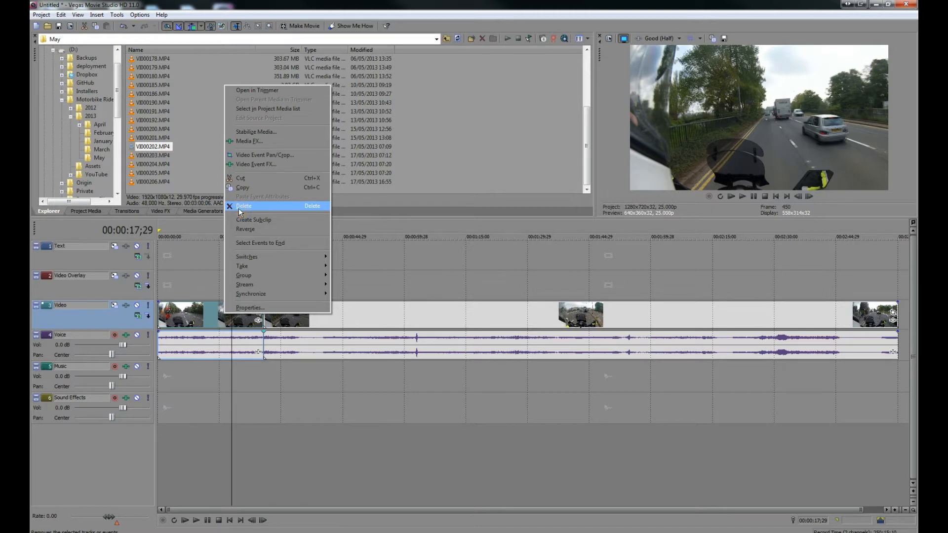
pyautogui.click(241, 206)
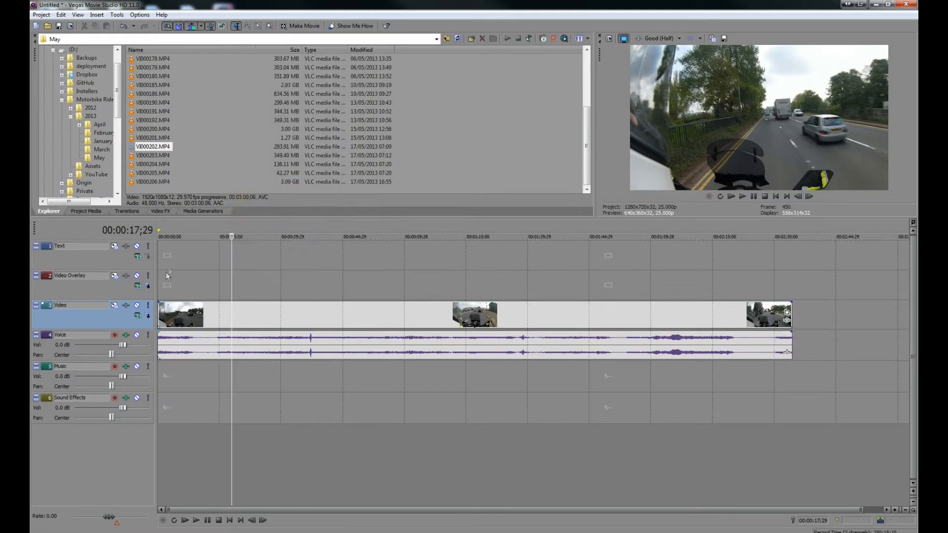
# Step: Play the edited timeline from the start to review it
pyautogui.click(776, 197)
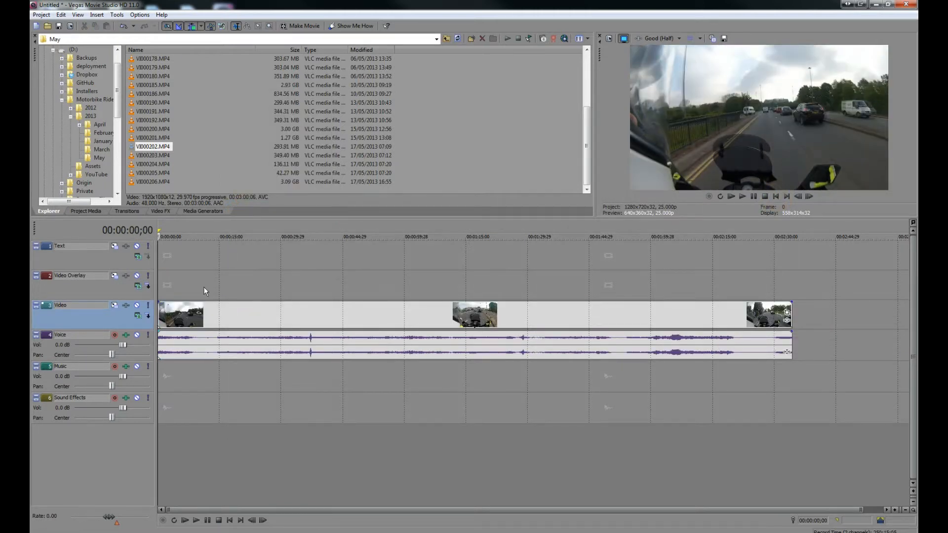
pyautogui.click(744, 197)
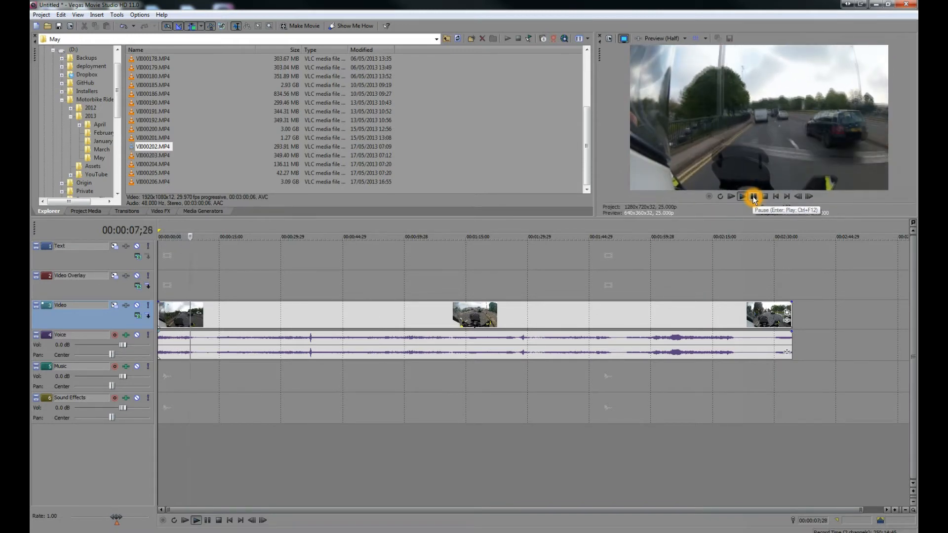
pyautogui.click(752, 196)
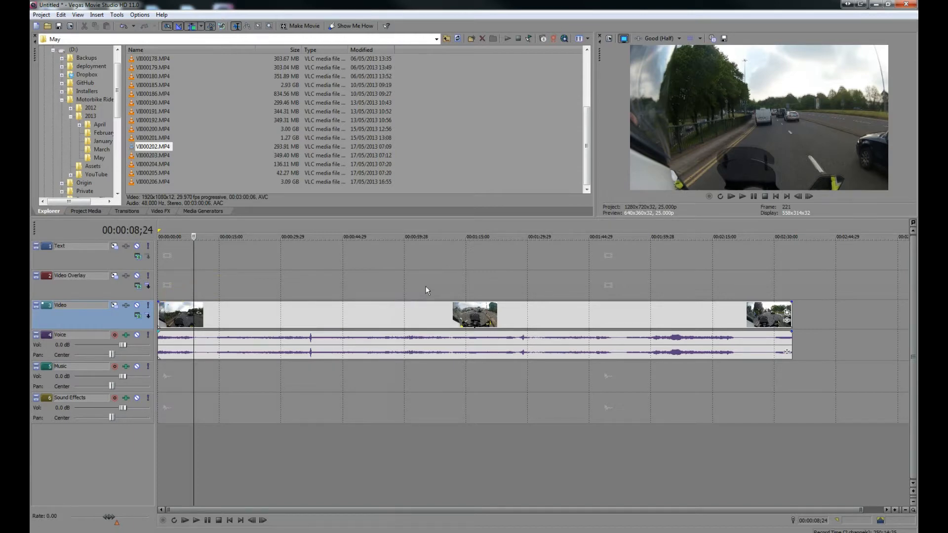
# Step: Split the clip on the Video track at 00:00:37;24
pyautogui.click(288, 277)
pyautogui.click(324, 284)
pyautogui.click(320, 287)
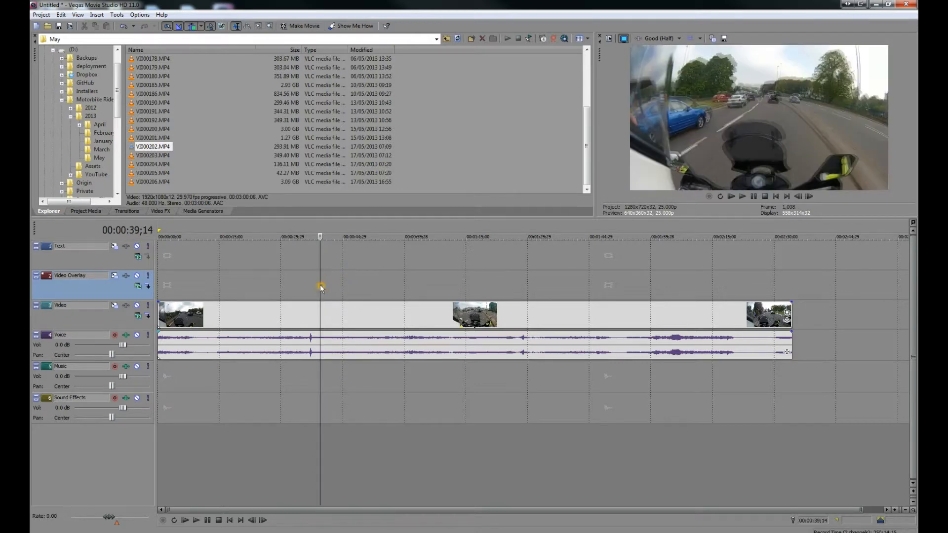
pyautogui.click(309, 285)
pyautogui.click(294, 285)
pyautogui.click(282, 286)
pyautogui.click(269, 285)
pyautogui.click(294, 285)
pyautogui.click(313, 287)
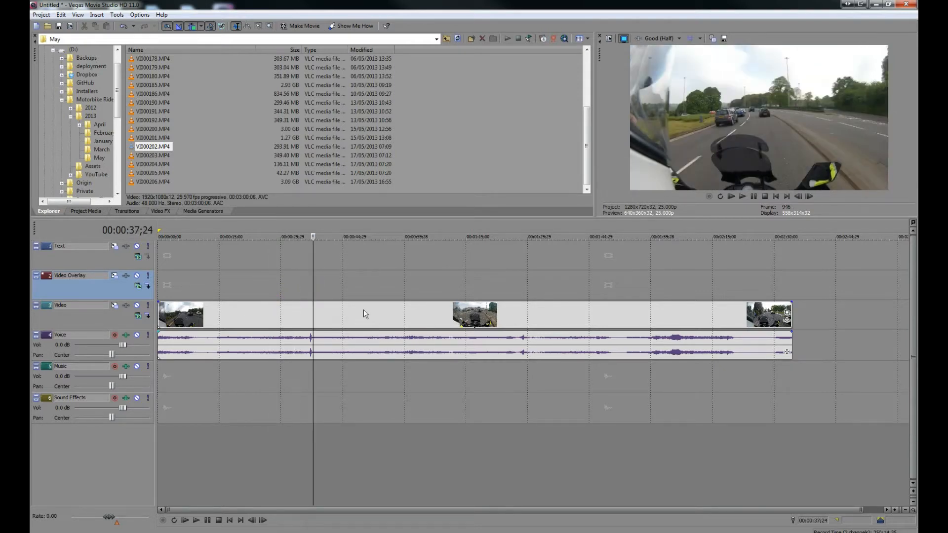
pyautogui.press('s')
# Step: Split the clip again at 00:01:48;28
pyautogui.click(413, 292)
pyautogui.click(463, 292)
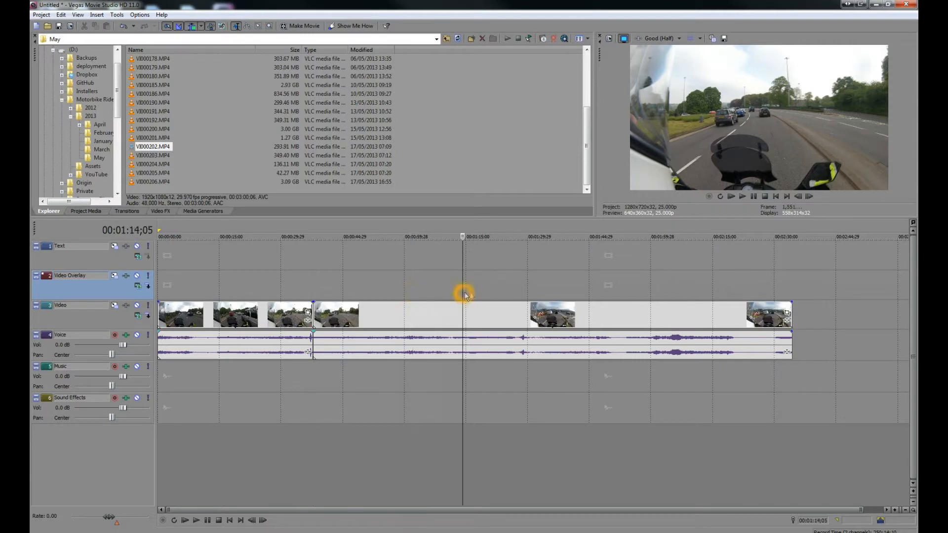
pyautogui.click(509, 291)
pyautogui.click(541, 288)
pyautogui.click(581, 289)
pyautogui.click(620, 286)
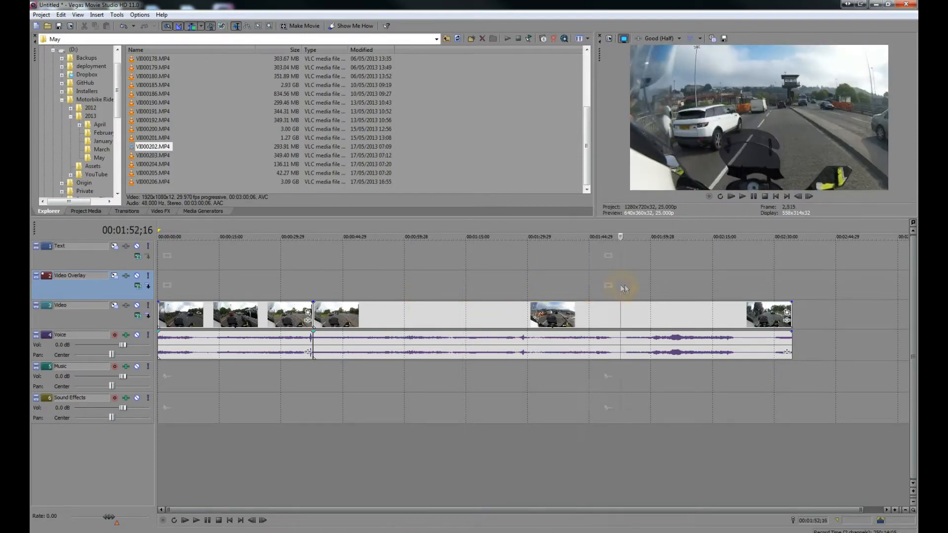
pyautogui.click(606, 289)
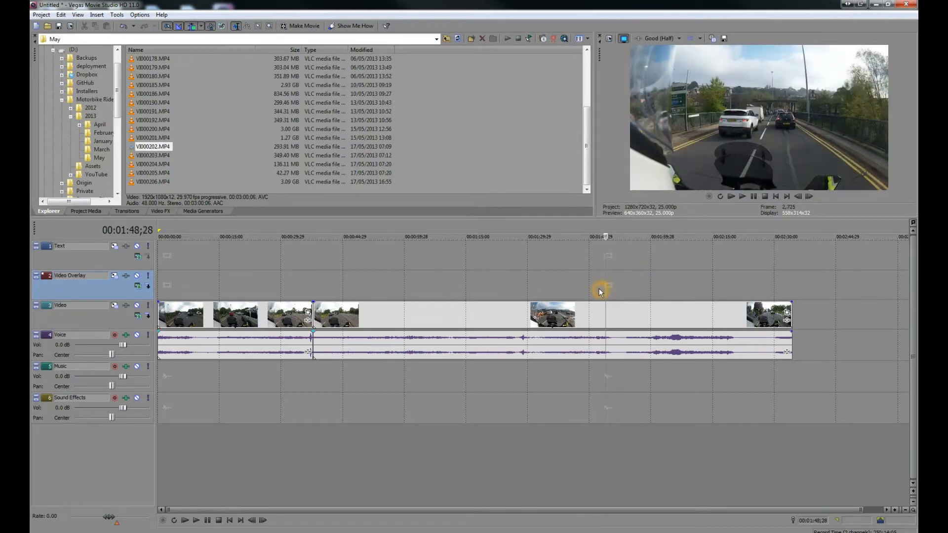
pyautogui.press('s')
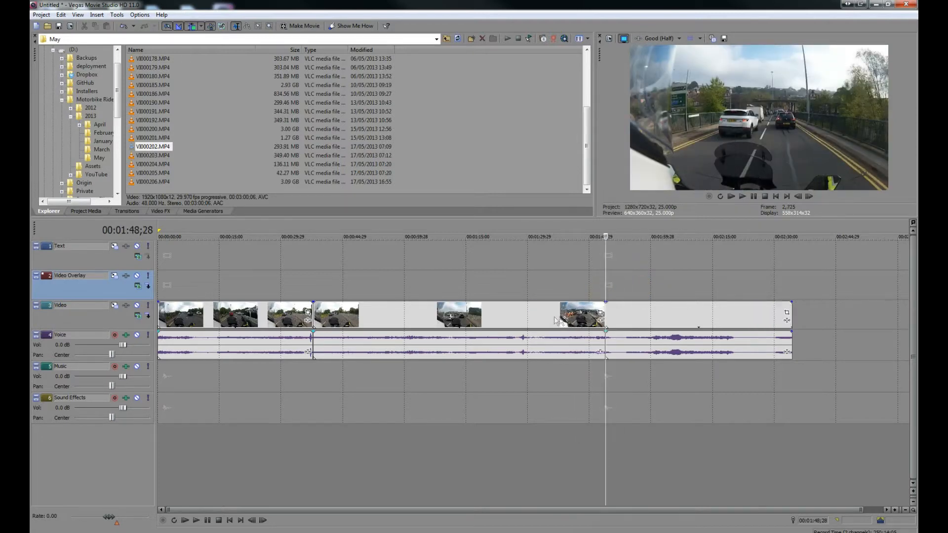
# Step: Delete the clip segment between the 00:00:37;24 and 00:01:48;28 split points
pyautogui.rightClick(520, 317)
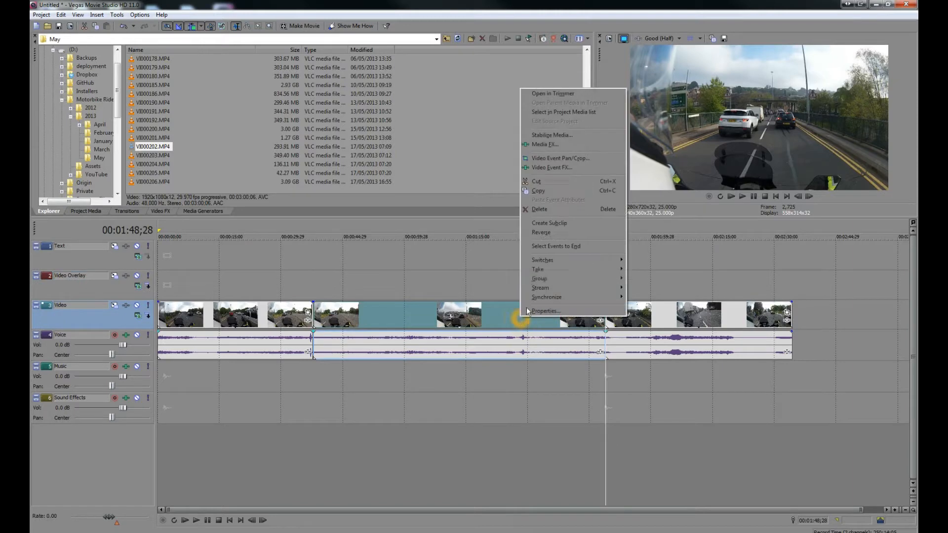
pyautogui.click(537, 209)
pyautogui.click(312, 289)
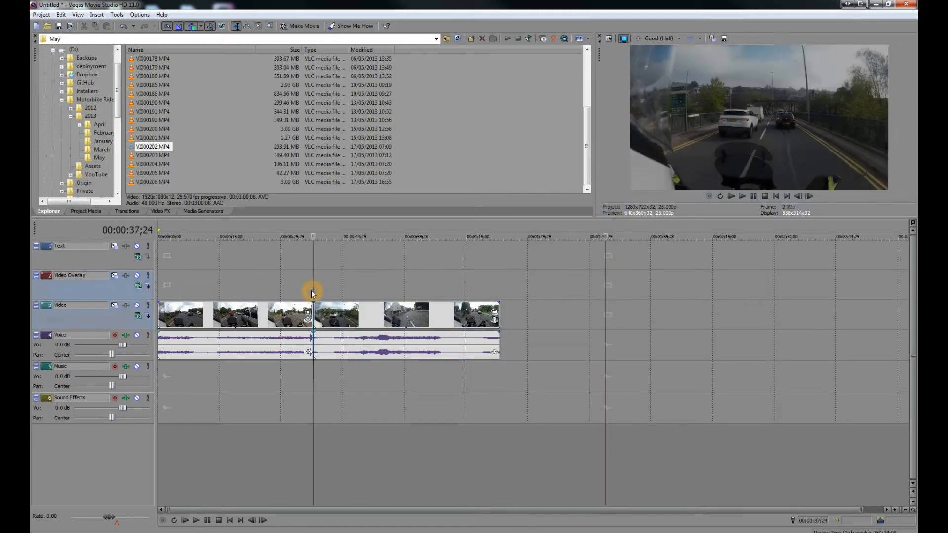
# Step: Split the clip at 00:01:11;21 and delete the trailing segment after the split
pyautogui.click(343, 287)
pyautogui.click(370, 287)
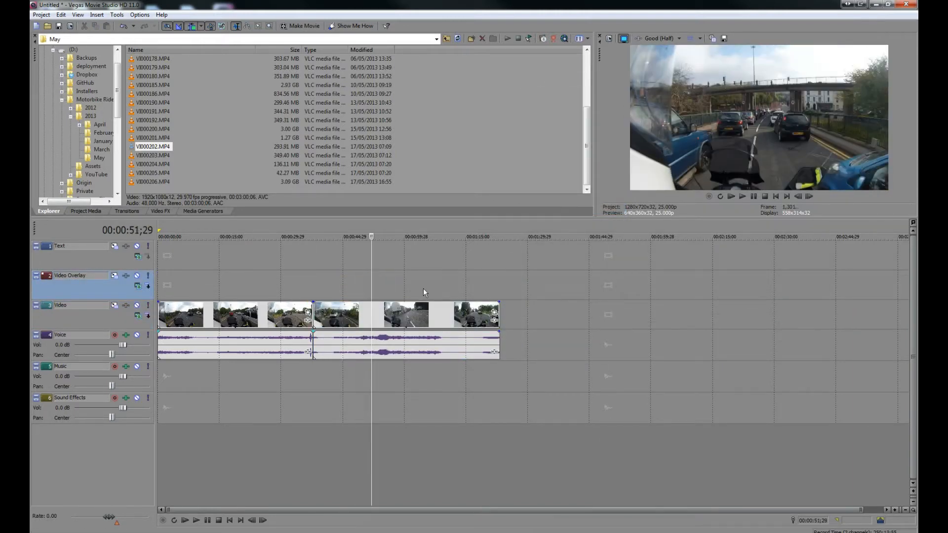
pyautogui.click(423, 289)
pyautogui.click(452, 289)
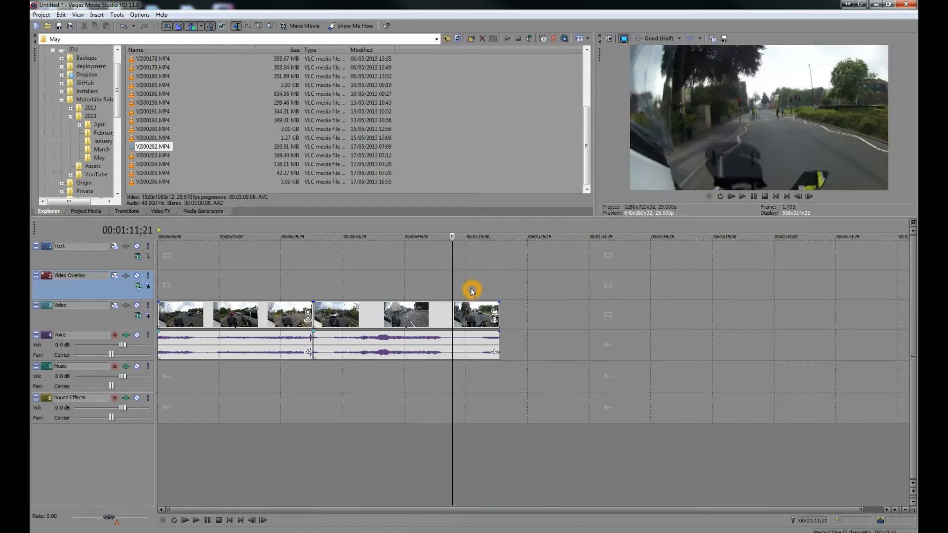
pyautogui.click(467, 319)
pyautogui.press('s')
pyautogui.rightClick(467, 318)
pyautogui.click(491, 213)
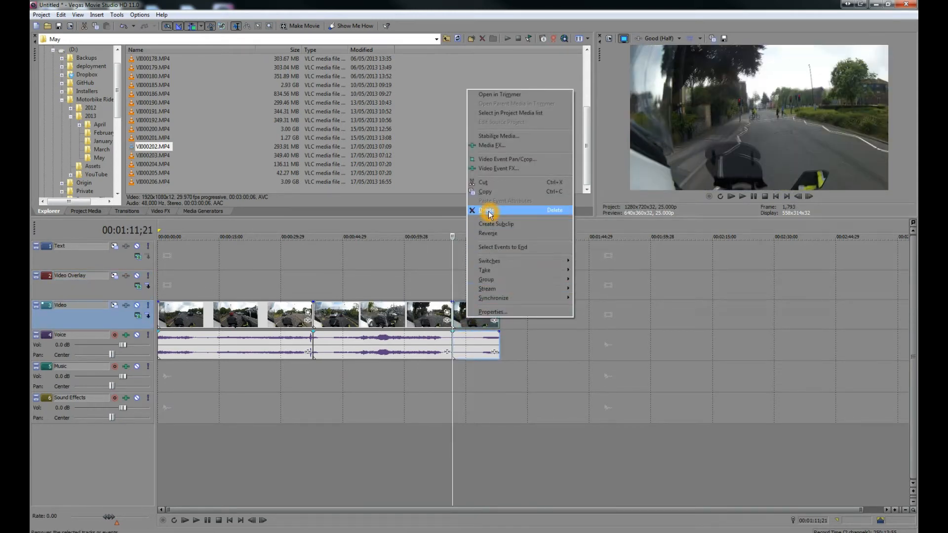
# Step: Move the remaining clips so they start at the very beginning of the timeline
pyautogui.click(342, 274)
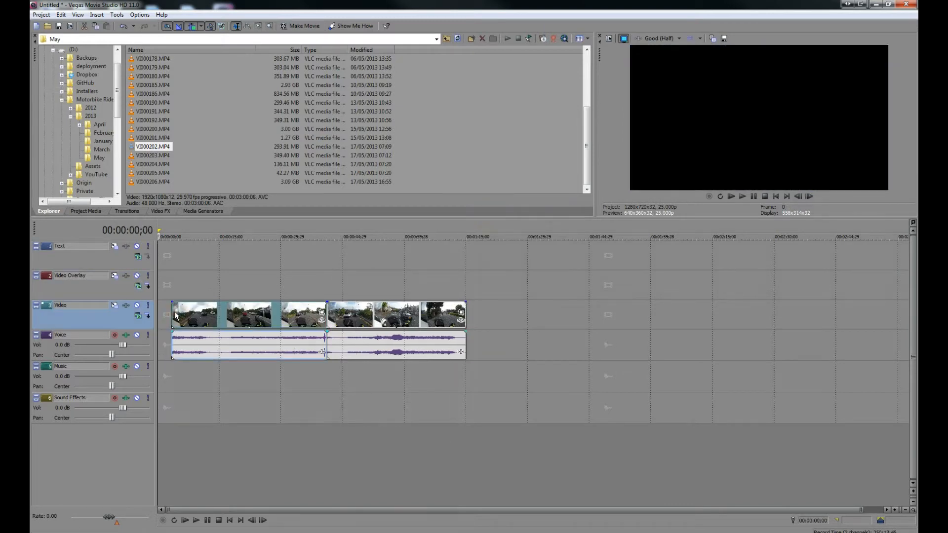
pyautogui.click(172, 312)
pyautogui.moveTo(173, 311); pyautogui.dragTo(170, 311)
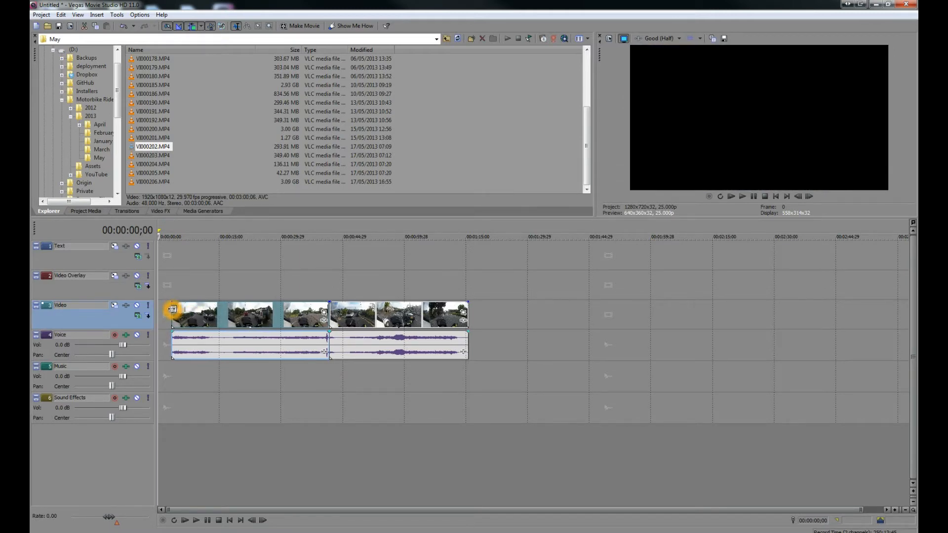
pyautogui.click(172, 310)
pyautogui.press('super+plus')
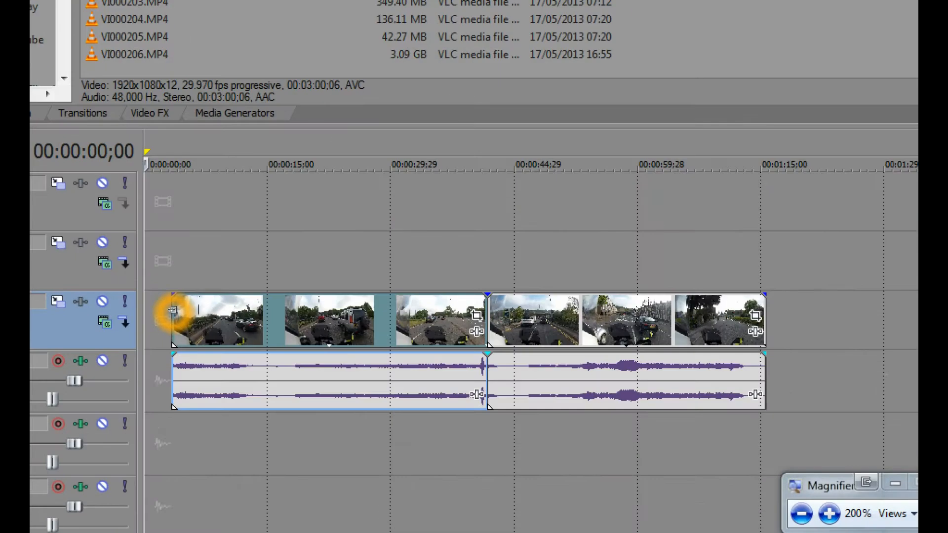
pyautogui.moveTo(172, 310); pyautogui.dragTo(148, 311)
pyautogui.moveTo(209, 316); pyautogui.dragTo(197, 316)
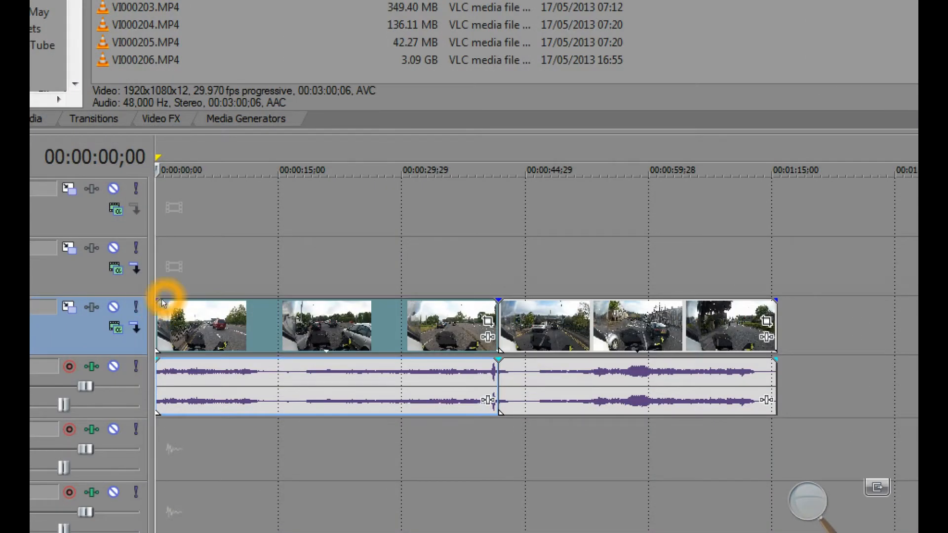
pyautogui.moveTo(158, 301)
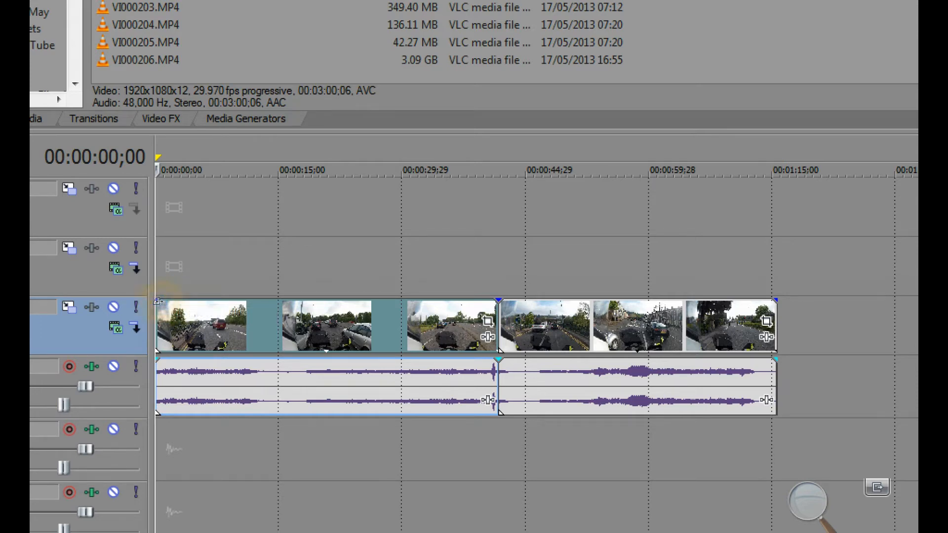
pyautogui.moveTo(159, 300); pyautogui.dragTo(166, 306)
pyautogui.click(200, 217)
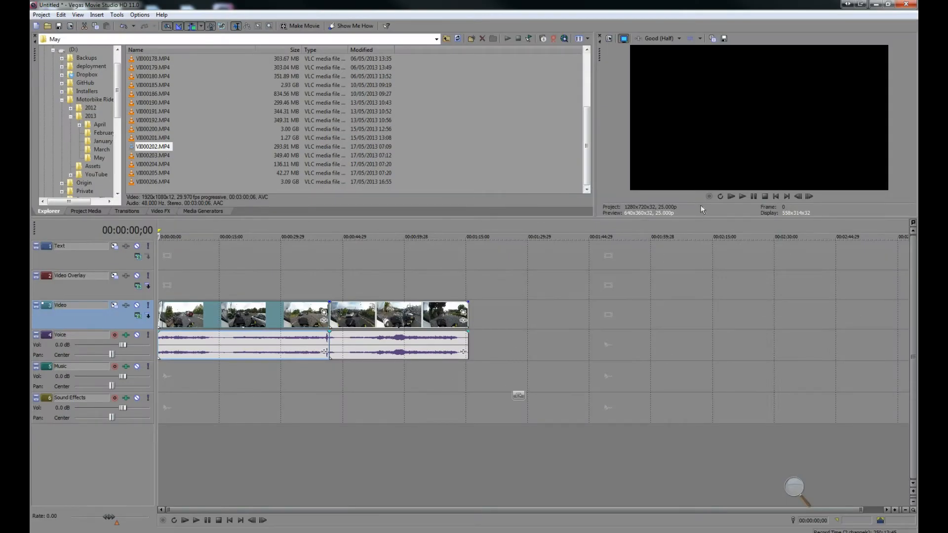
# Step: Add a fade-out of about 00:00:01;07 to the end of the last clip
pyautogui.click(741, 197)
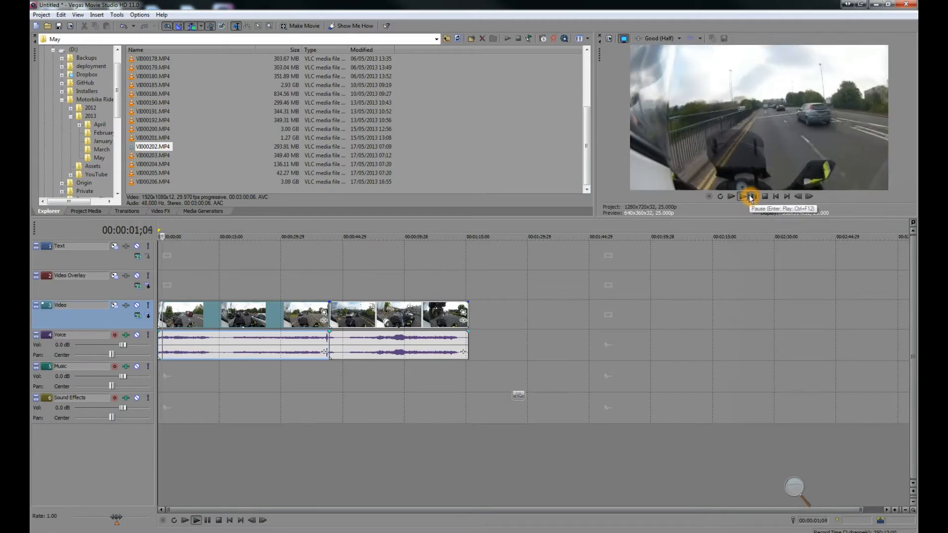
pyautogui.click(467, 269)
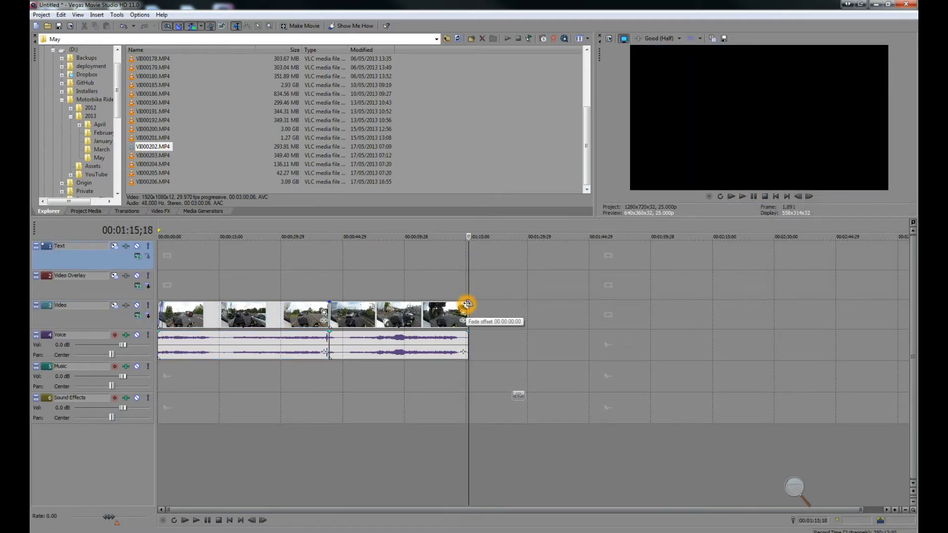
pyautogui.moveTo(467, 304); pyautogui.dragTo(462, 305)
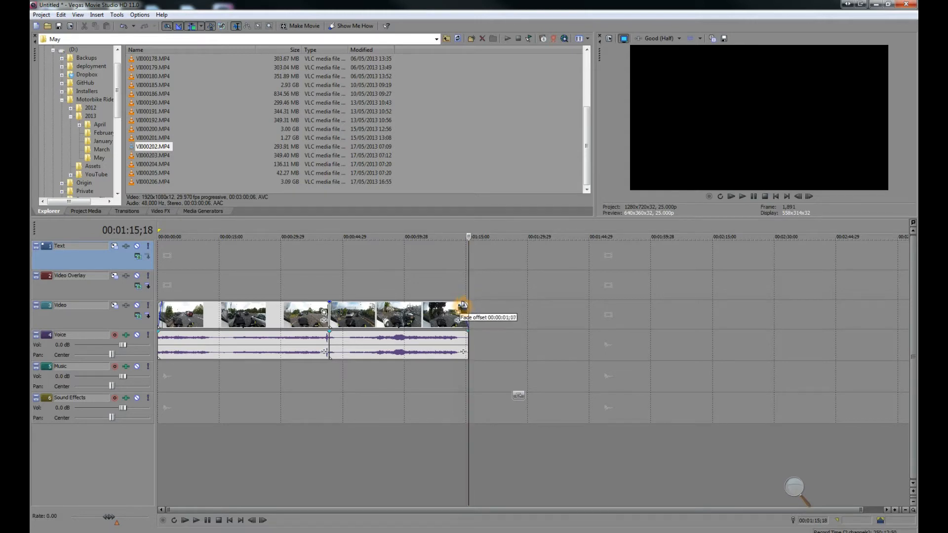
pyautogui.moveTo(462, 305); pyautogui.dragTo(462, 306)
pyautogui.click(463, 284)
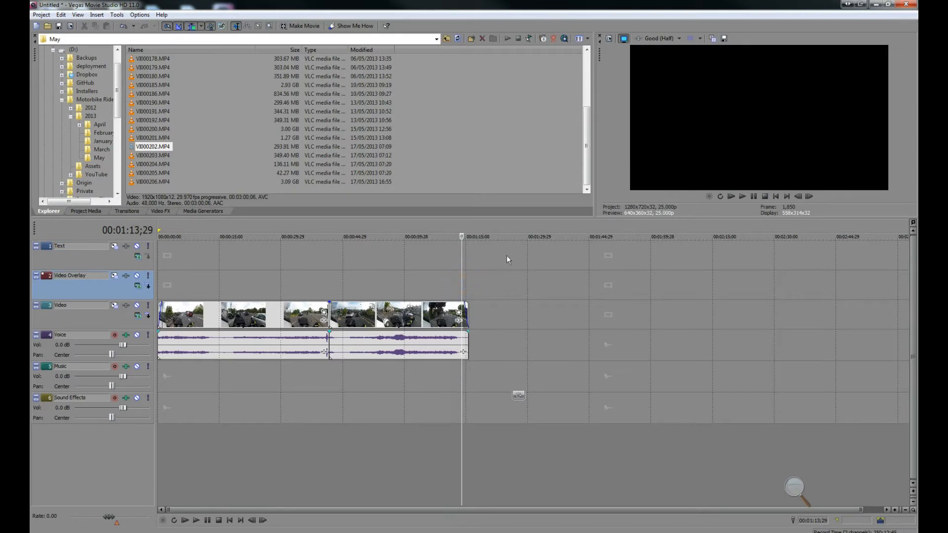
# Step: Extend the end of the second clip segment out to about 00:01:44
pyautogui.click(743, 197)
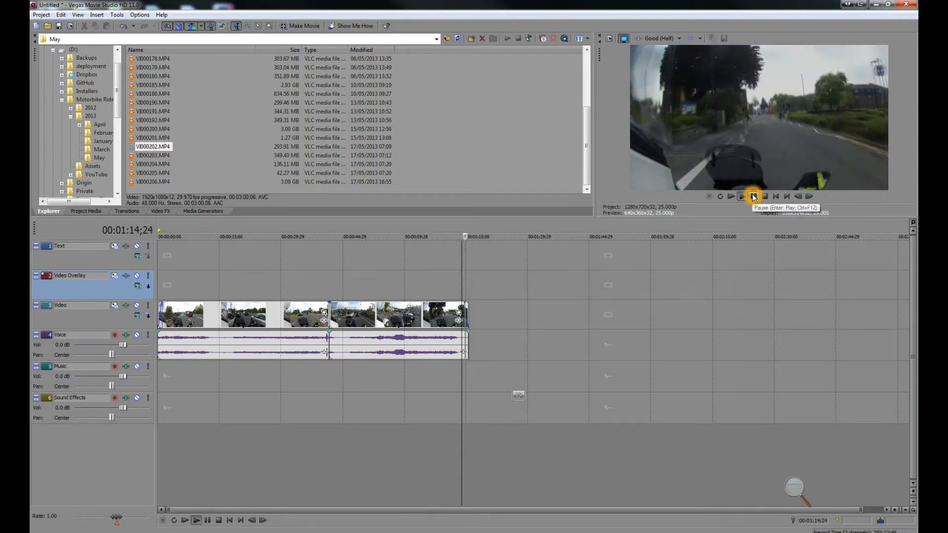
pyautogui.click(754, 197)
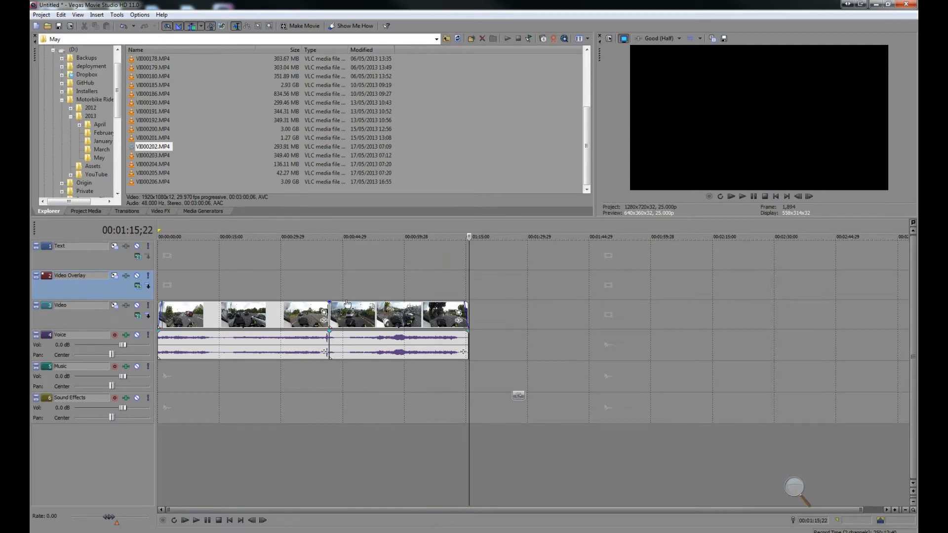
pyautogui.moveTo(373, 321); pyautogui.dragTo(341, 304)
pyautogui.hotkey('ctrl', 'z')
pyautogui.click(383, 290)
pyautogui.click(498, 312)
pyautogui.click(472, 285)
pyautogui.moveTo(537, 320); pyautogui.dragTo(402, 318)
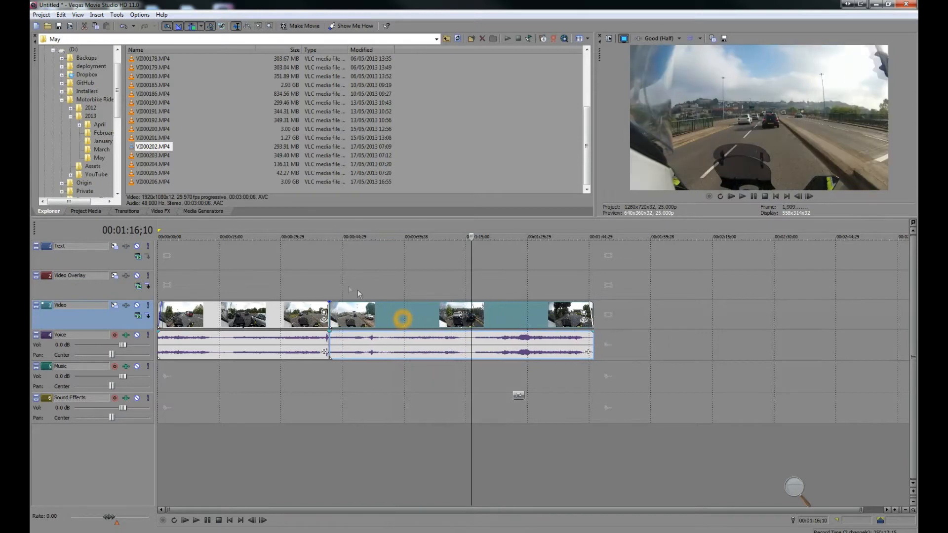
# Step: Split the second clip segment at 00:01:10;25
pyautogui.click(324, 274)
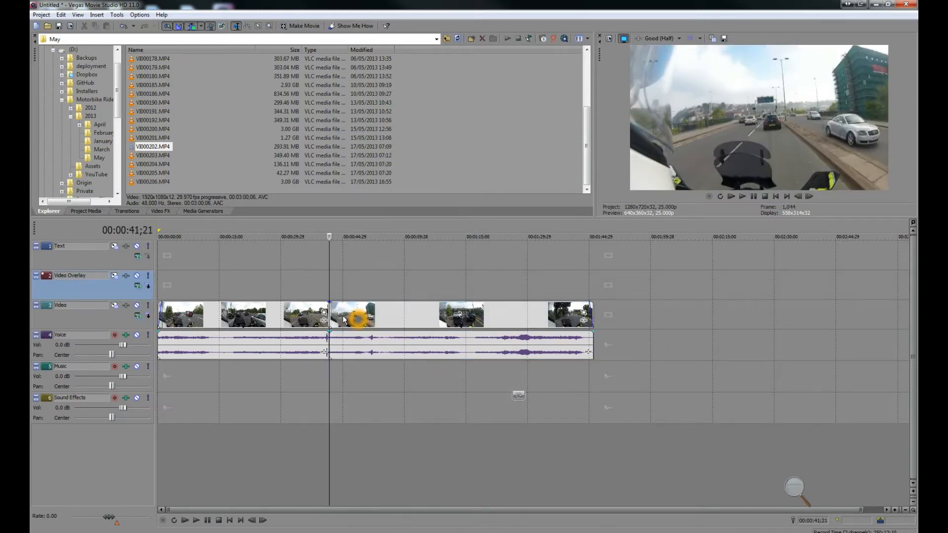
pyautogui.click(414, 292)
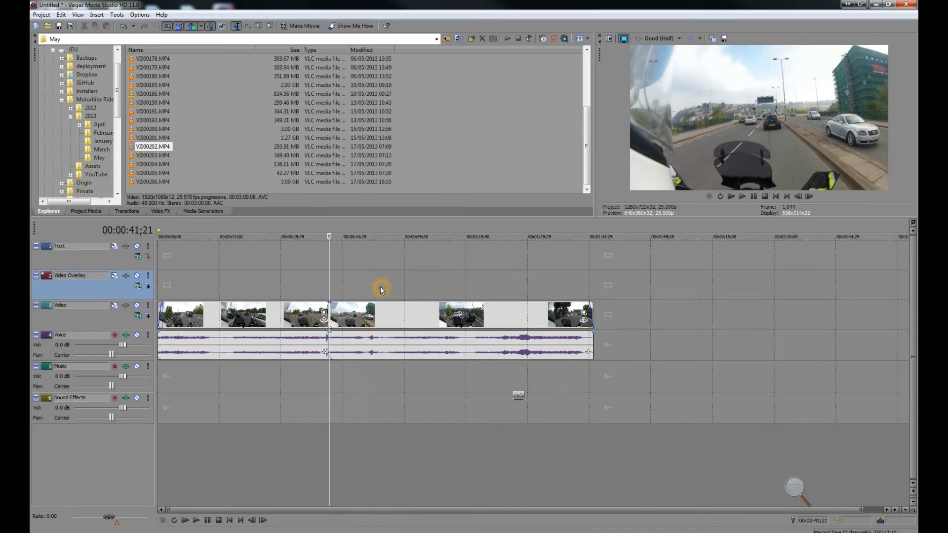
pyautogui.click(414, 281)
pyautogui.click(430, 283)
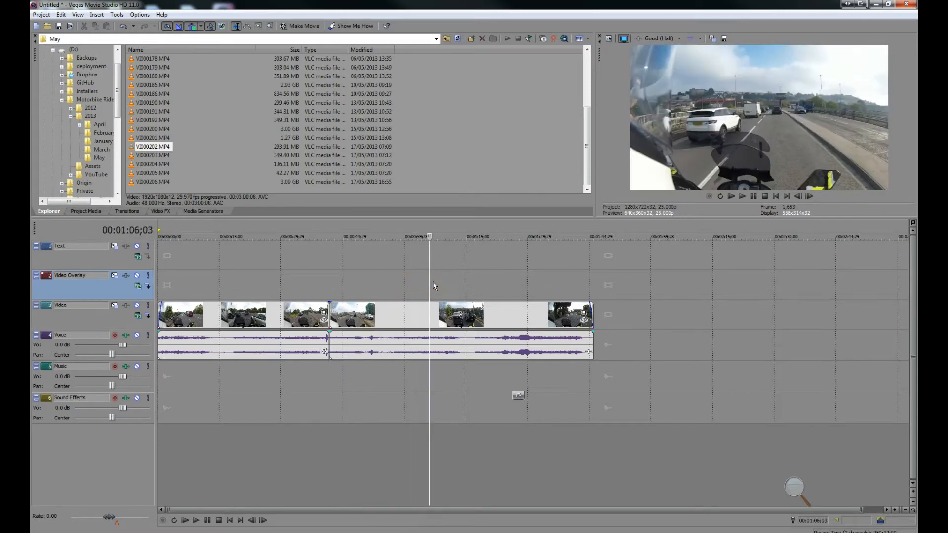
pyautogui.click(445, 281)
pyautogui.click(456, 281)
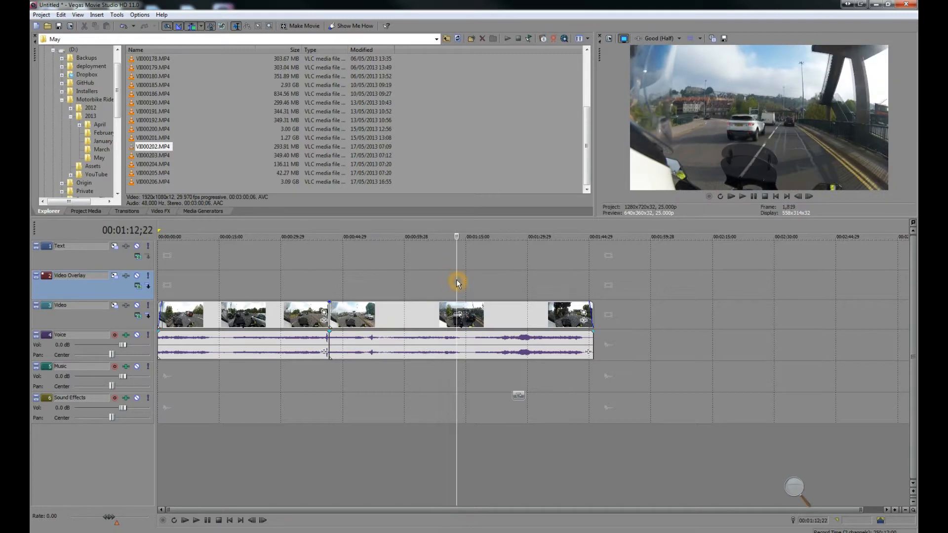
pyautogui.click(448, 282)
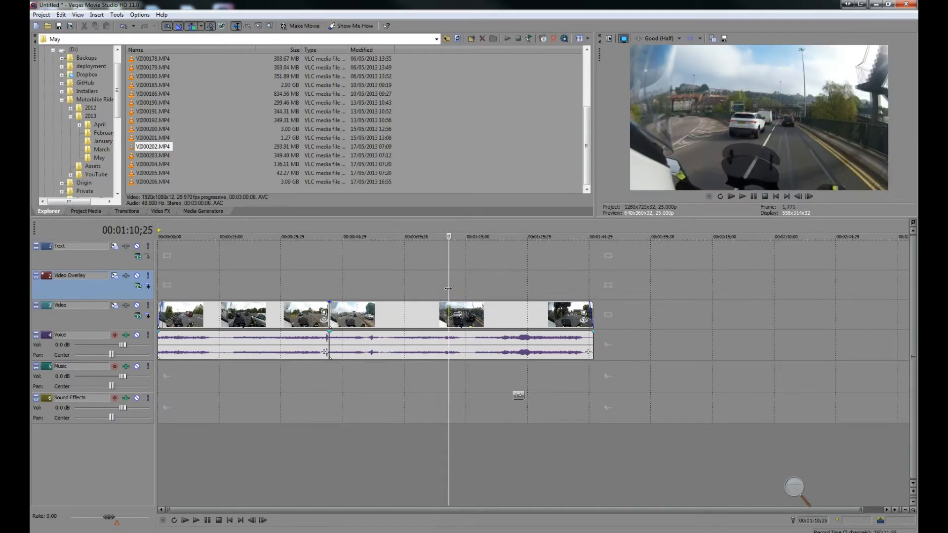
pyautogui.press('s')
# Step: Move the two pieces after the 00:00:37 split rightward to open gaps between the segments
pyautogui.moveTo(461, 316); pyautogui.dragTo(492, 317)
pyautogui.moveTo(346, 316); pyautogui.dragTo(376, 316)
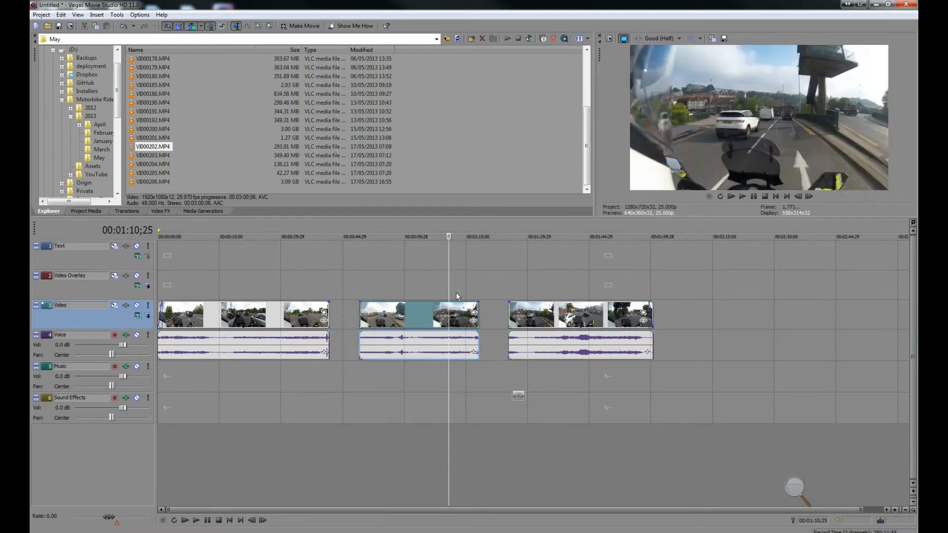
pyautogui.click(457, 293)
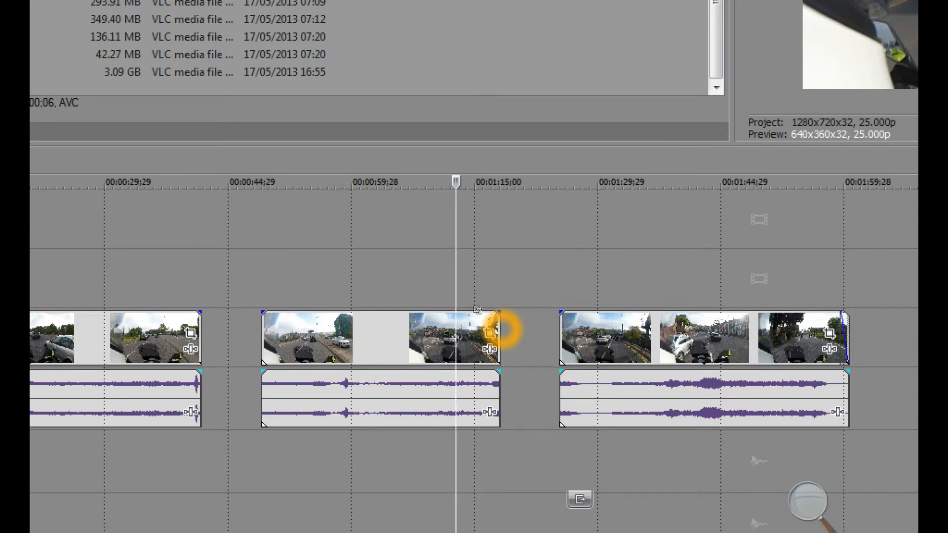
# Step: Shorten the middle piece by trimming its end back to about 00:01:05
pyautogui.moveTo(503, 330); pyautogui.dragTo(454, 334)
pyautogui.click(259, 294)
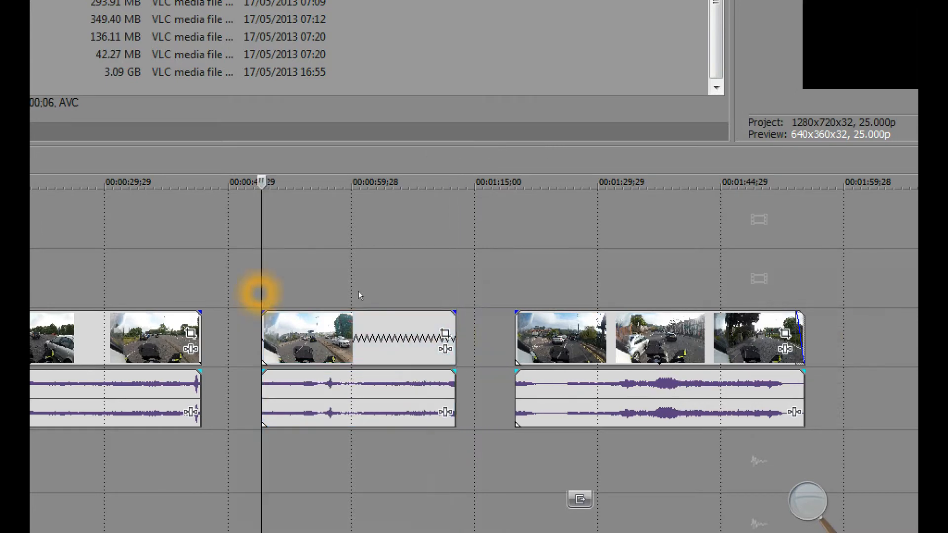
pyautogui.moveTo(519, 321); pyautogui.dragTo(589, 321)
pyautogui.moveTo(454, 308); pyautogui.dragTo(393, 310)
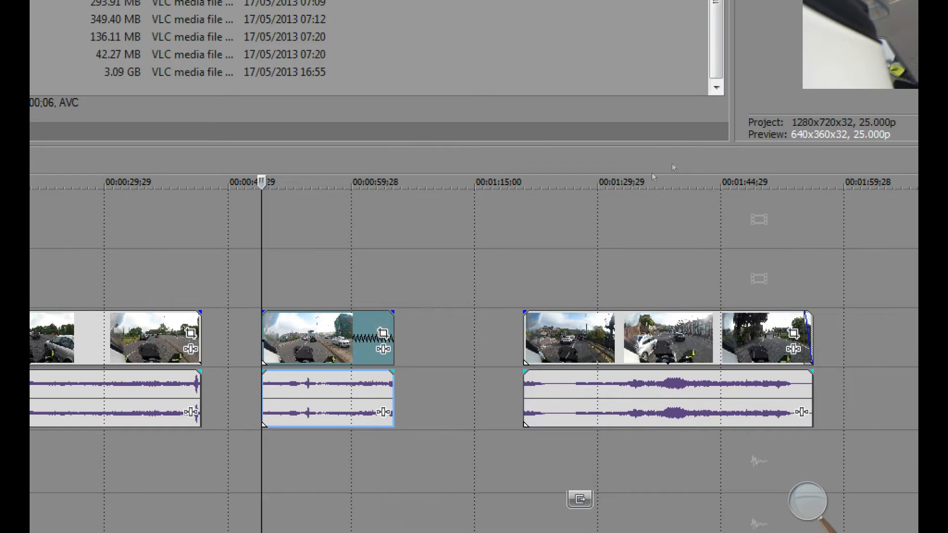
pyautogui.press('super+minus')
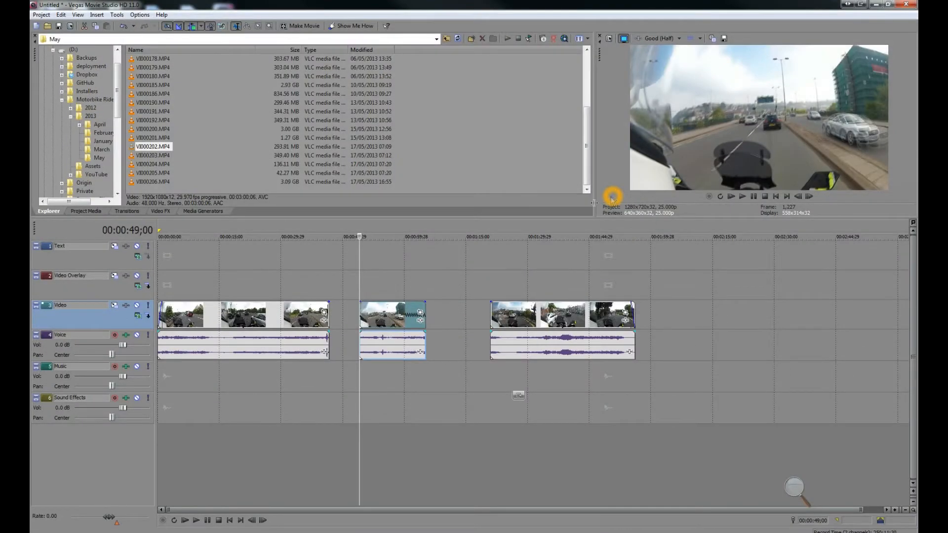
# Step: Trim the middle piece's end to about 00:01:00, then close the gaps so all segments sit back to back
pyautogui.click(743, 196)
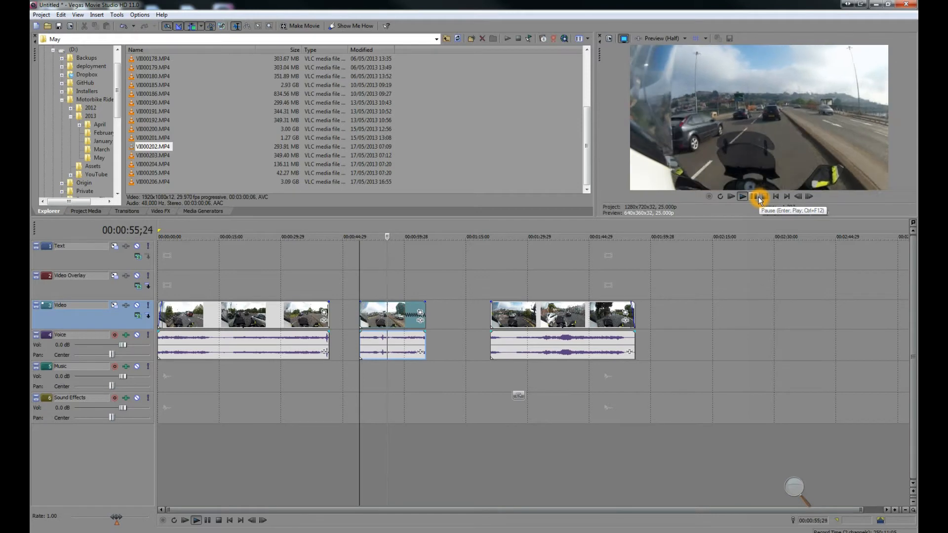
pyautogui.click(759, 198)
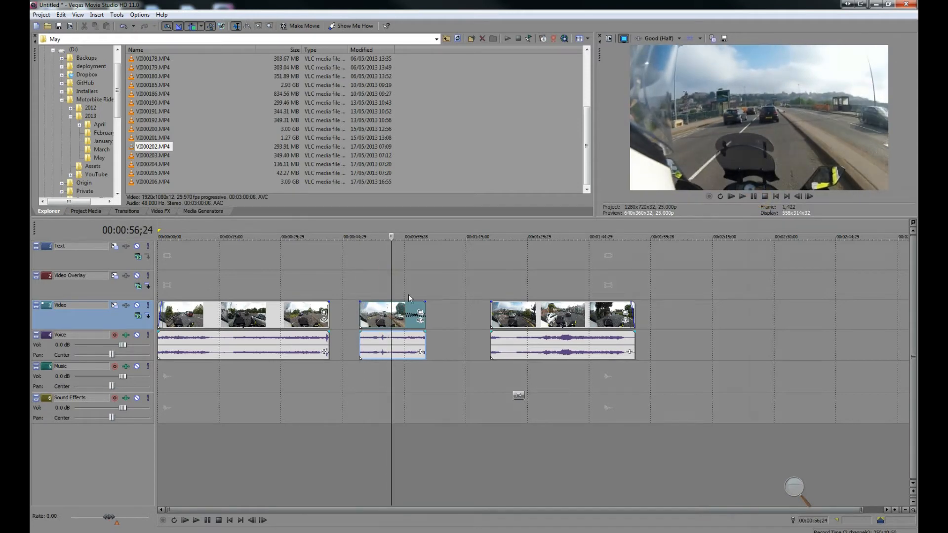
pyautogui.moveTo(424, 306); pyautogui.dragTo(407, 307)
pyautogui.click(357, 290)
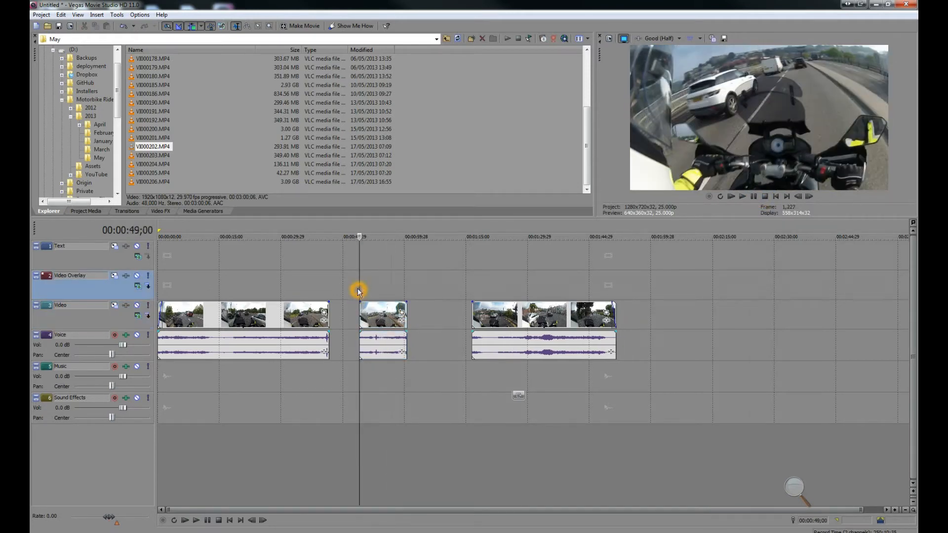
pyautogui.click(743, 197)
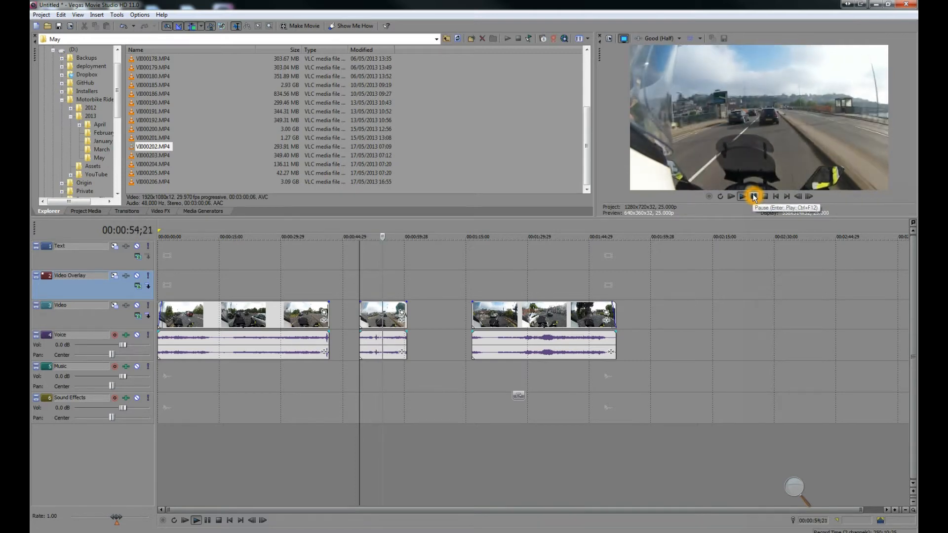
pyautogui.click(754, 197)
pyautogui.moveTo(383, 316); pyautogui.dragTo(353, 316)
pyautogui.moveTo(486, 319); pyautogui.dragTo(411, 320)
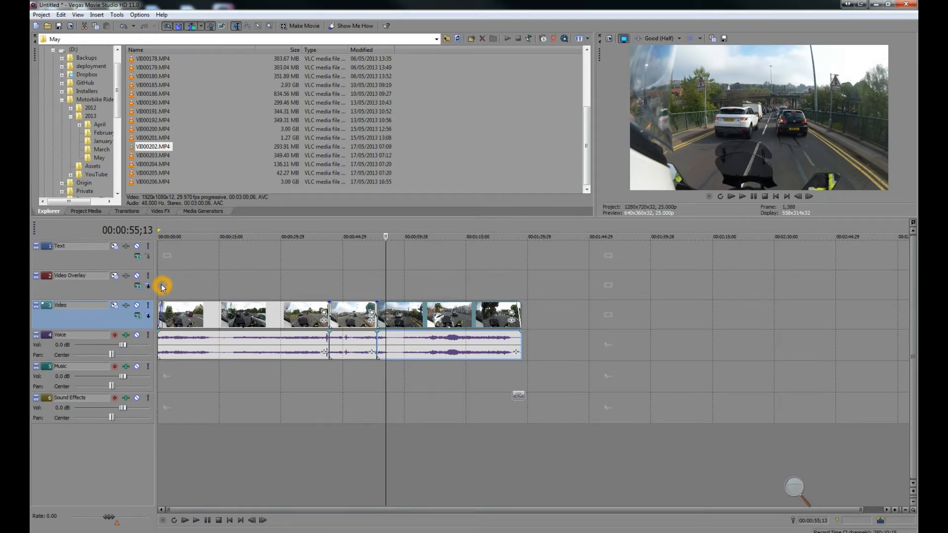
# Step: Split the first clip on the Video track at 00:00:06;02
pyautogui.click(170, 280)
pyautogui.click(183, 280)
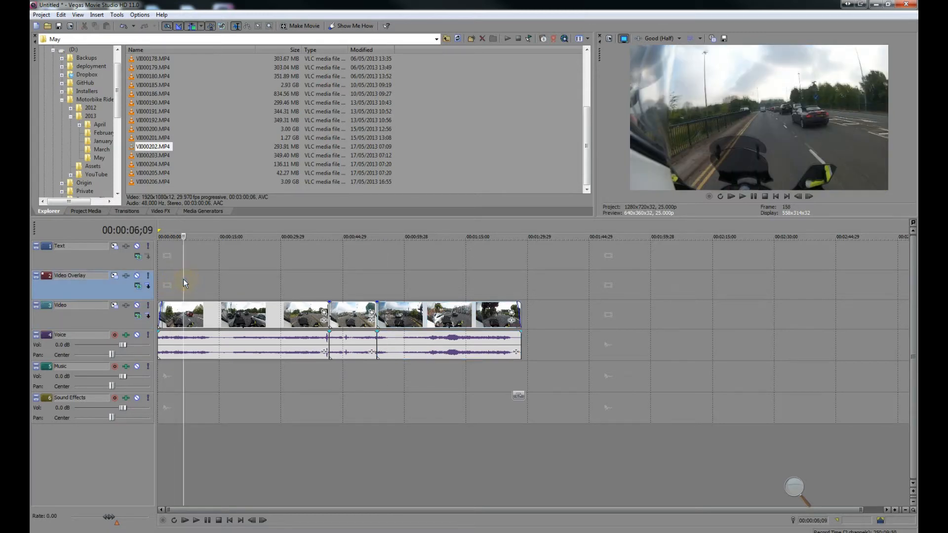
pyautogui.click(183, 280)
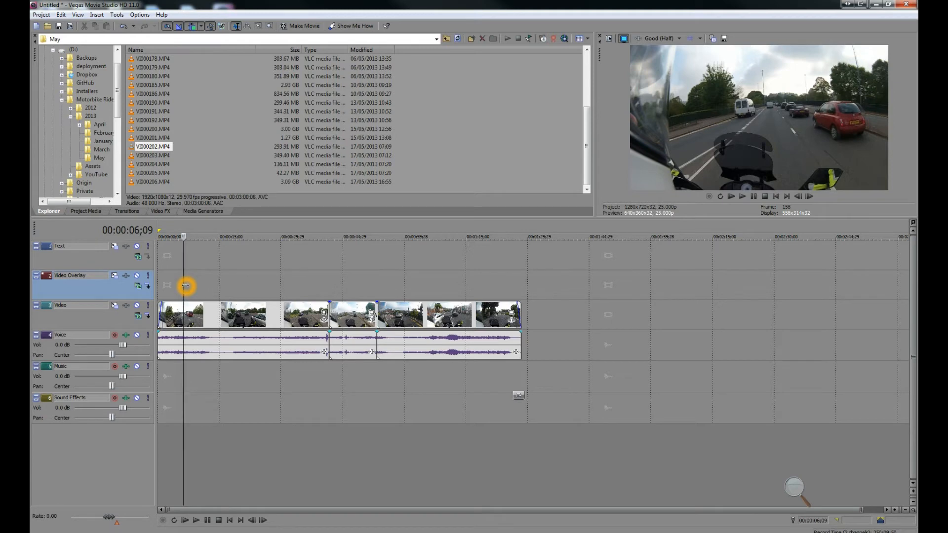
pyautogui.moveTo(184, 285); pyautogui.dragTo(183, 285)
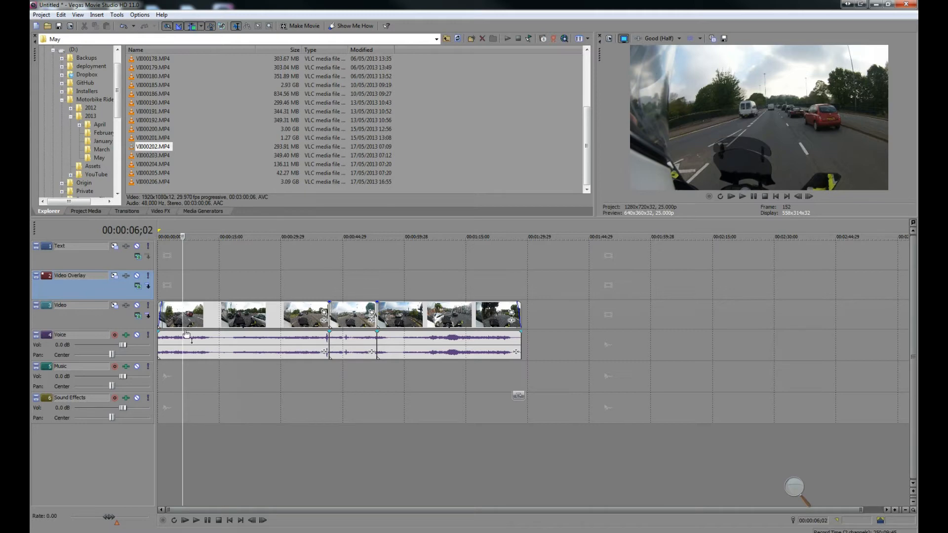
pyautogui.click(183, 315)
pyautogui.press('s')
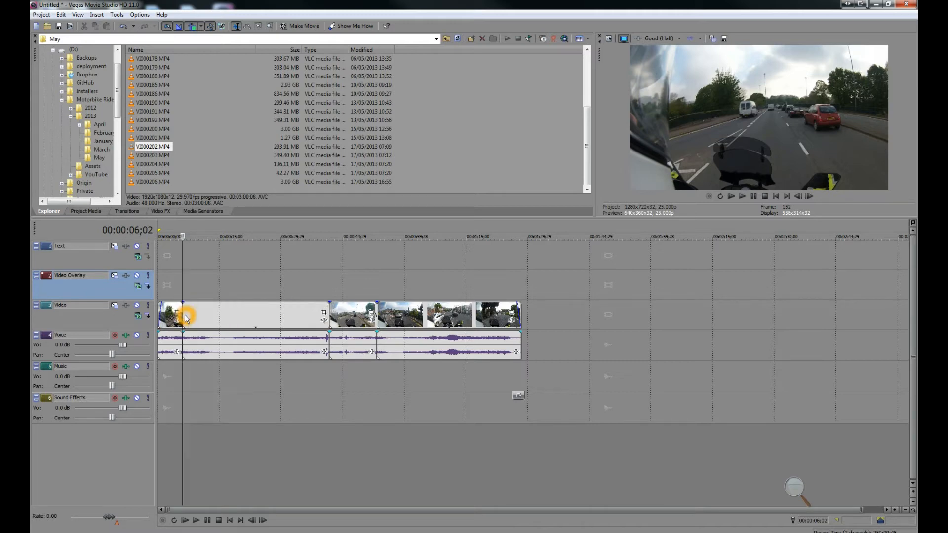
pyautogui.click(197, 295)
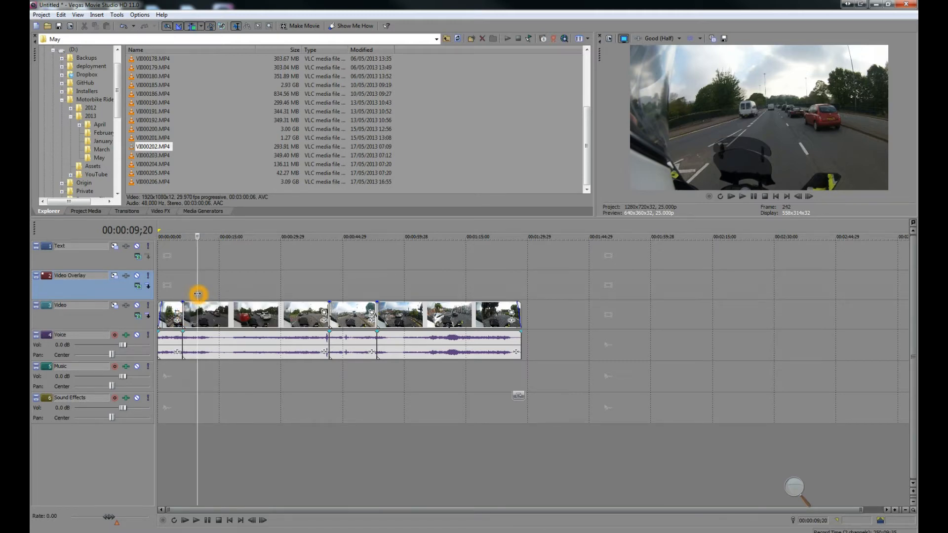
# Step: Split the first clip on the Video track at about 00:00:08
pyautogui.click(194, 293)
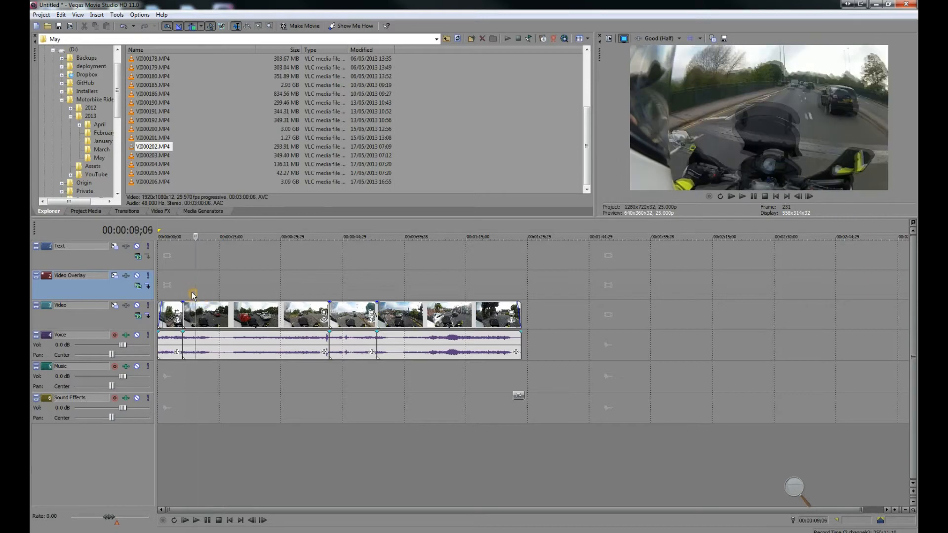
pyautogui.click(191, 293)
pyautogui.click(190, 291)
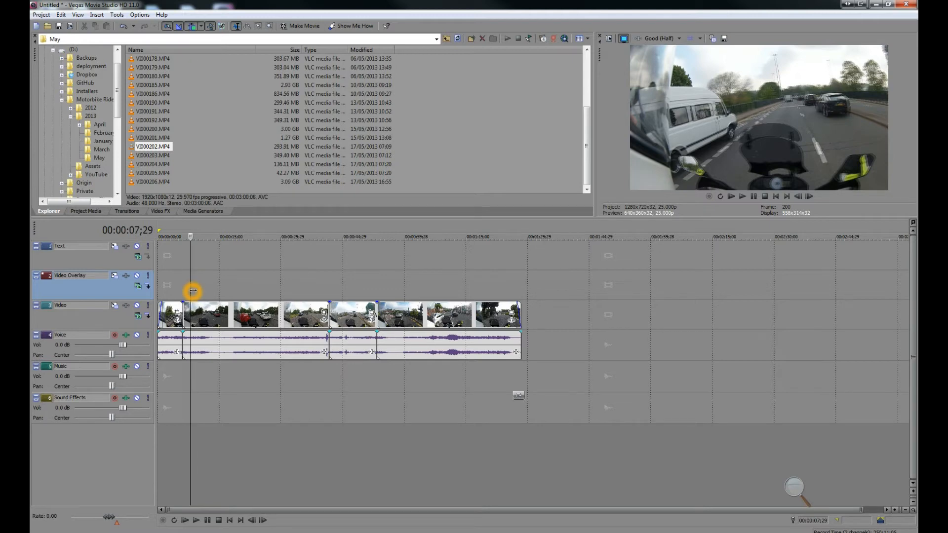
pyautogui.click(193, 291)
pyautogui.click(192, 290)
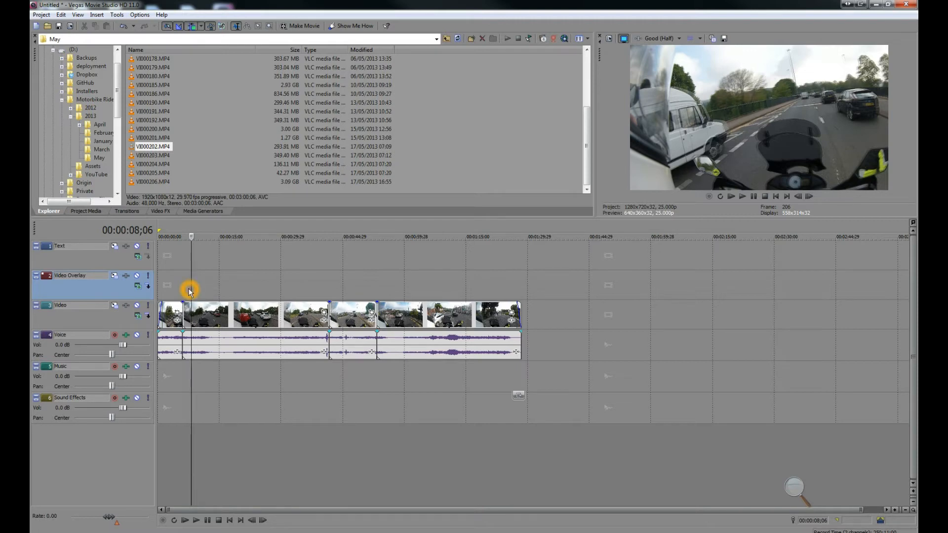
pyautogui.press('Right')
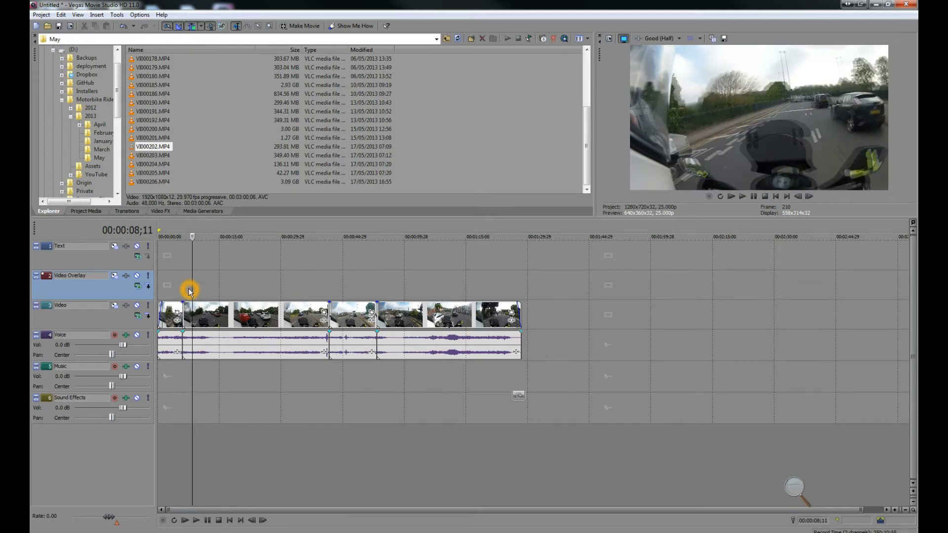
pyautogui.press('Right')
pyautogui.press('Right')
pyautogui.press('Left')
pyautogui.press('Left')
pyautogui.press('Left')
pyautogui.press('Right')
pyautogui.press('Right')
pyautogui.press('Right')
pyautogui.press('Right')
pyautogui.press('Right')
pyautogui.press('Right')
pyautogui.press('Right')
pyautogui.press('Left')
pyautogui.press('Left')
pyautogui.press('Left')
pyautogui.press('Left')
pyautogui.press('Right')
pyautogui.press('Right')
pyautogui.press('Right')
pyautogui.press('s')
# Step: Move the pieces after the split rightward to open gaps, placing the short piece at about 00:00:22
pyautogui.moveTo(210, 323); pyautogui.dragTo(285, 324)
pyautogui.moveTo(186, 316); pyautogui.dragTo(254, 316)
pyautogui.click(251, 296)
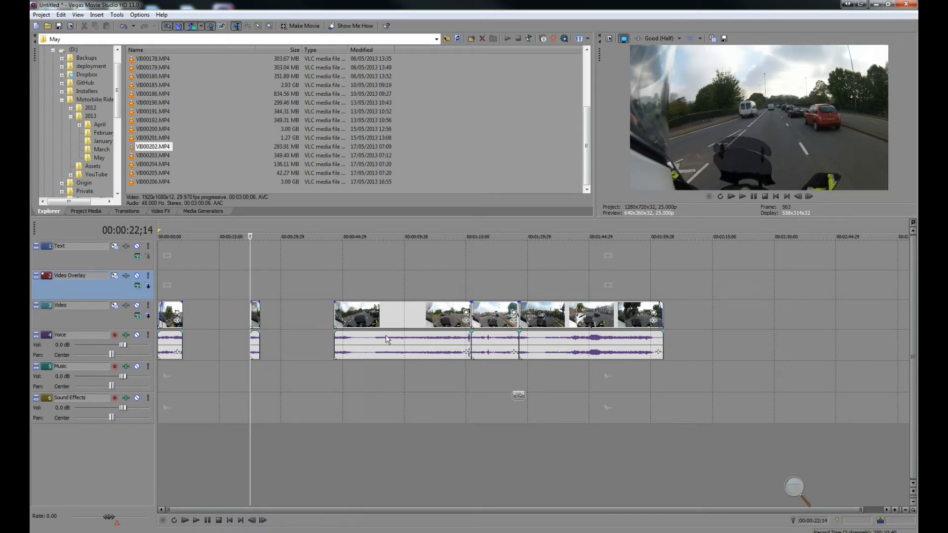
# Step: Extend the short piece's end to about 00:00:31
pyautogui.click(896, 510)
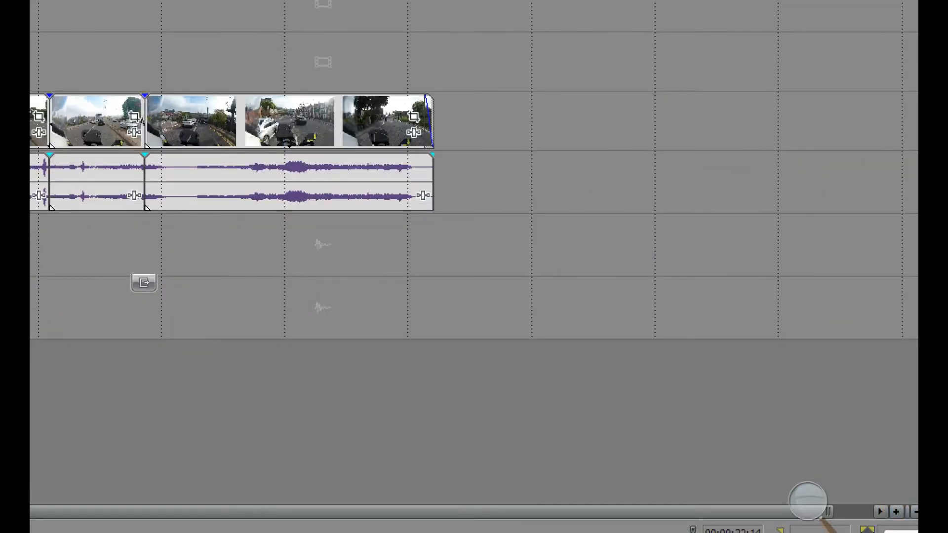
pyautogui.click(896, 512)
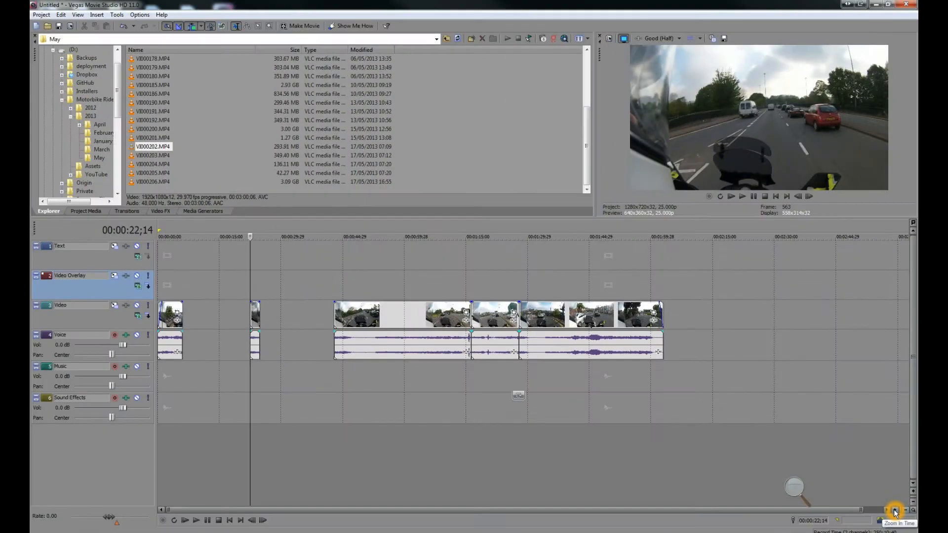
pyautogui.click(895, 512)
pyautogui.click(895, 510)
pyautogui.click(895, 510)
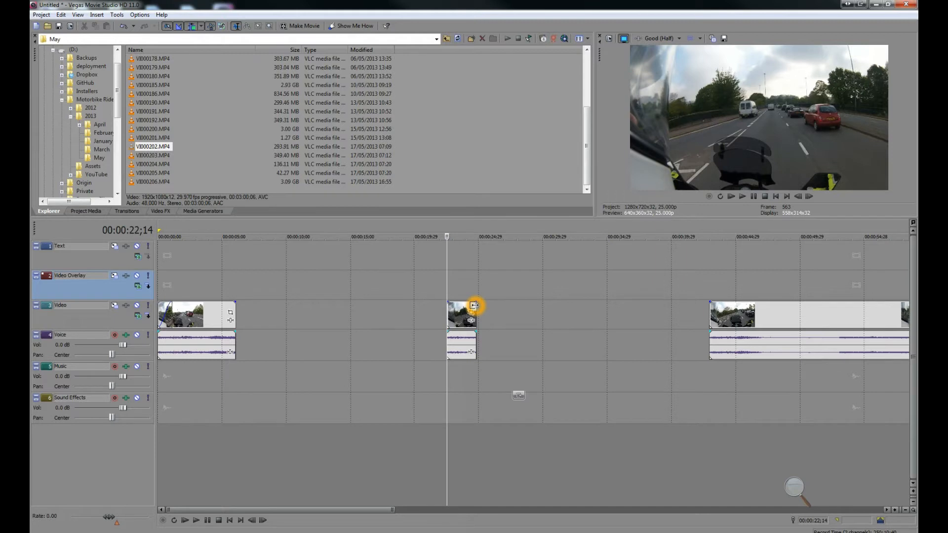
pyautogui.moveTo(474, 308); pyautogui.dragTo(555, 305)
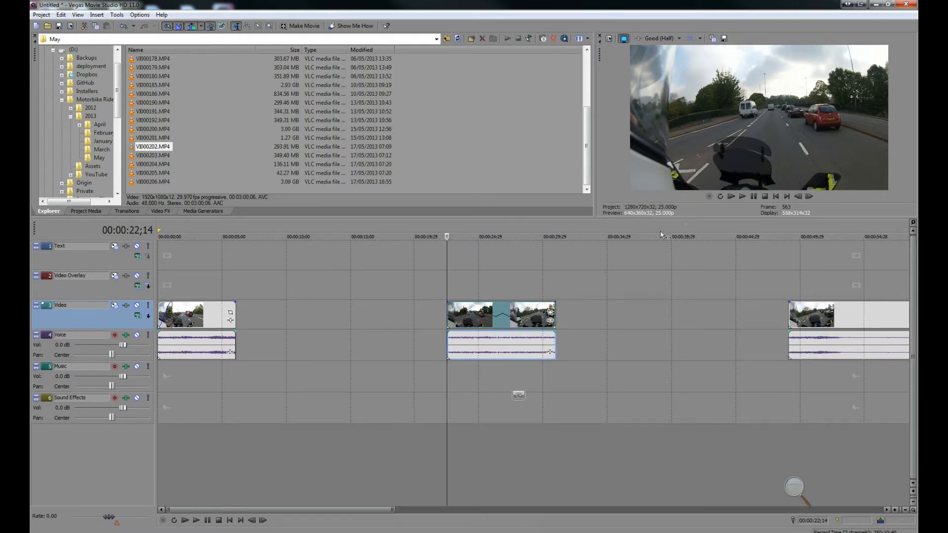
# Step: Play back the extended segment in the preview
pyautogui.click(745, 196)
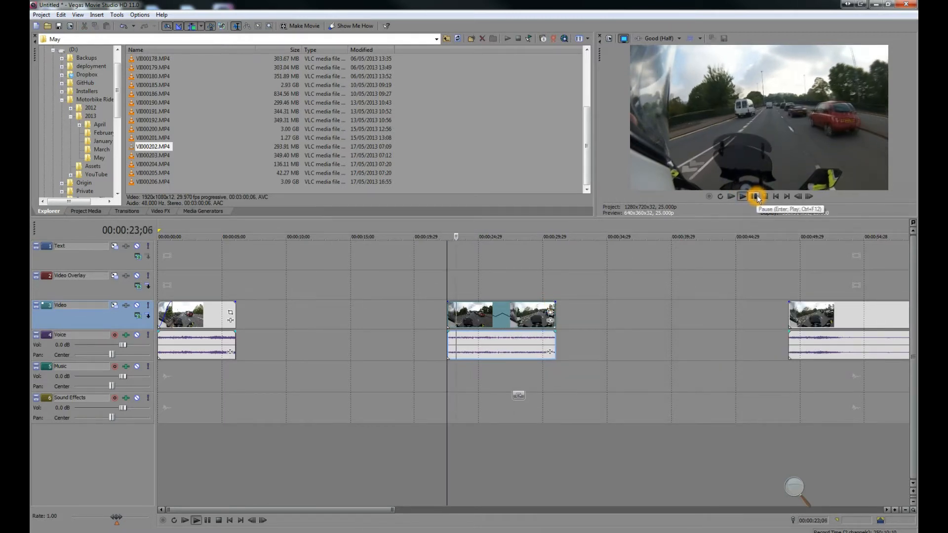
pyautogui.click(759, 197)
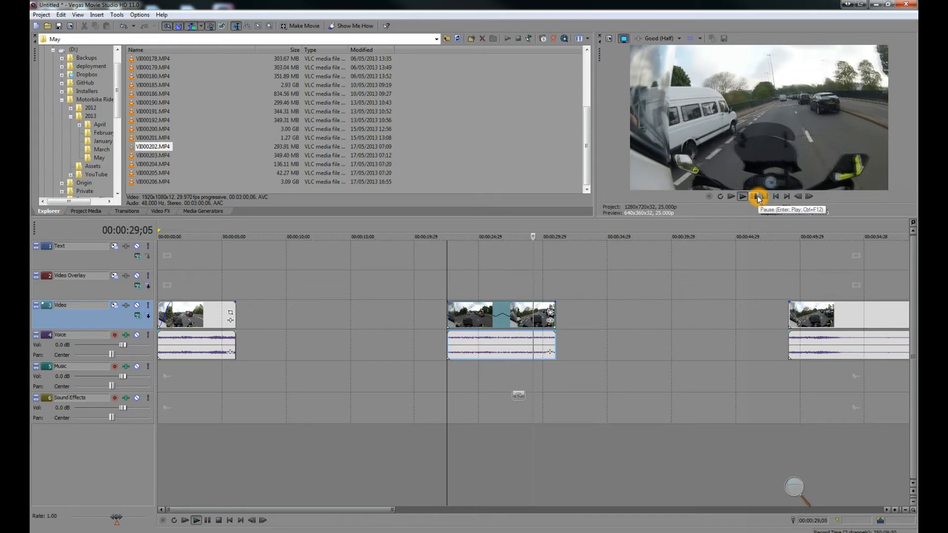
pyautogui.click(755, 197)
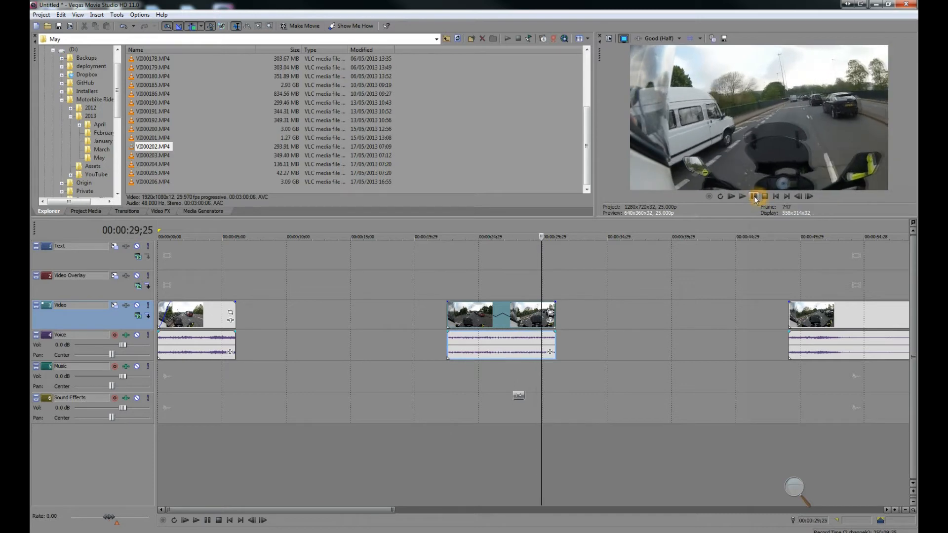
# Step: Open Event Pan/Crop on the extended segment and shrink the crop frame to about 957 × 538 to zoom in
pyautogui.click(451, 287)
pyautogui.click(447, 287)
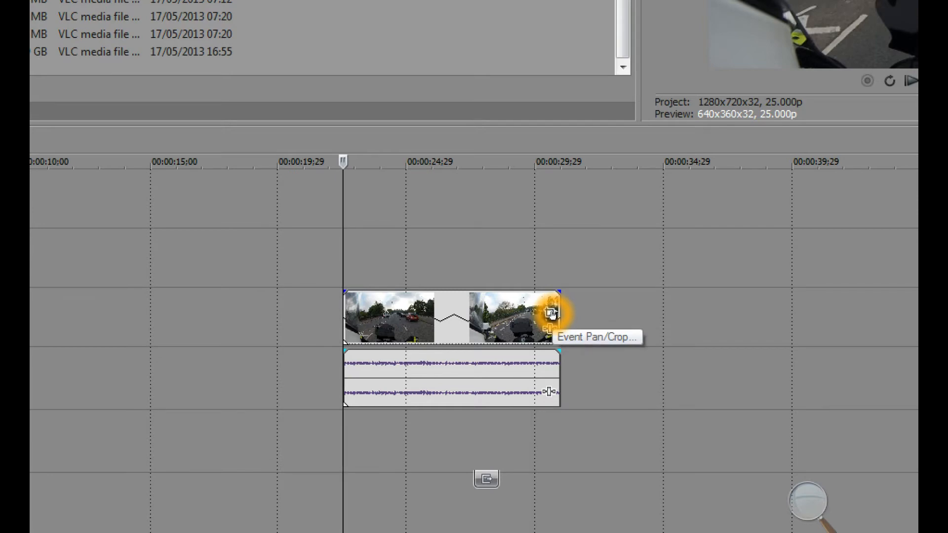
pyautogui.click(552, 313)
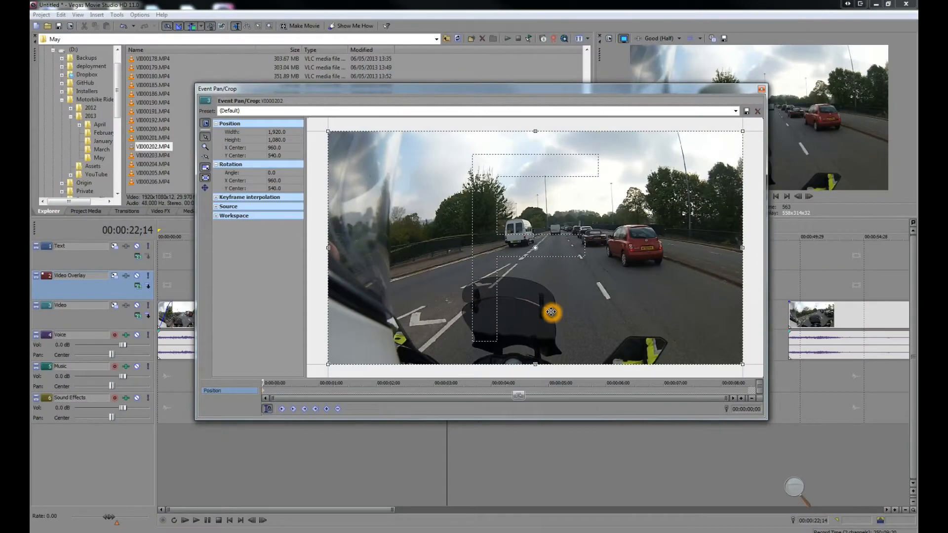
pyautogui.scroll(-3, 555, 293)
pyautogui.moveTo(421, 166); pyautogui.dragTo(464, 190)
pyautogui.moveTo(523, 216); pyautogui.dragTo(522, 214)
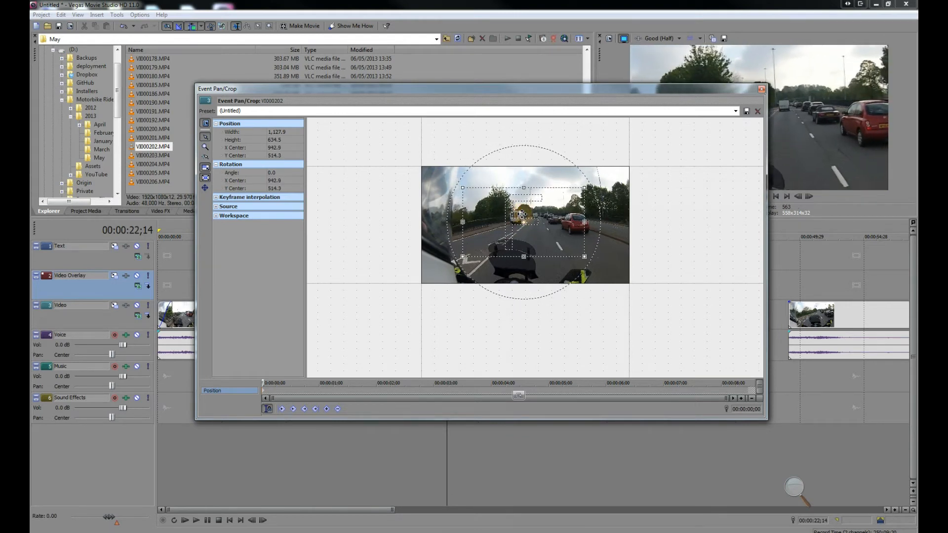
pyautogui.moveTo(462, 189); pyautogui.dragTo(497, 209)
pyautogui.moveTo(476, 96); pyautogui.dragTo(337, 137)
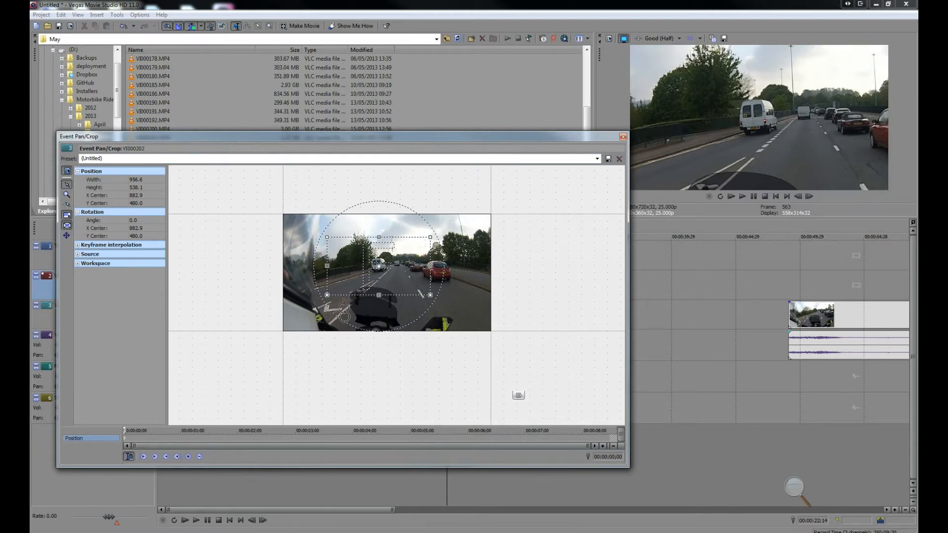
# Step: At about 2 seconds into the event, shift the crop frame up and left to add a position keyframe
pyautogui.click(140, 446)
pyautogui.click(152, 488)
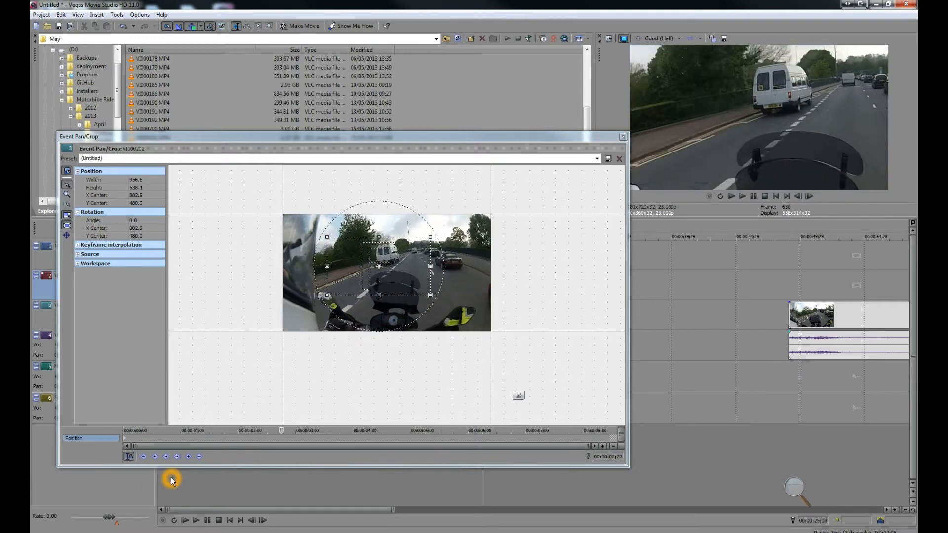
pyautogui.moveTo(408, 251); pyautogui.dragTo(405, 245)
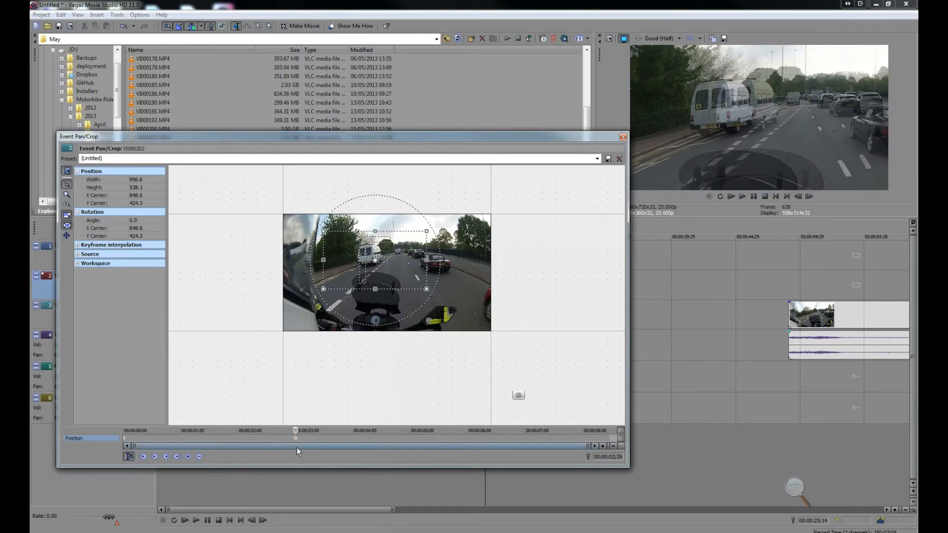
pyautogui.click(280, 523)
pyautogui.press('space')
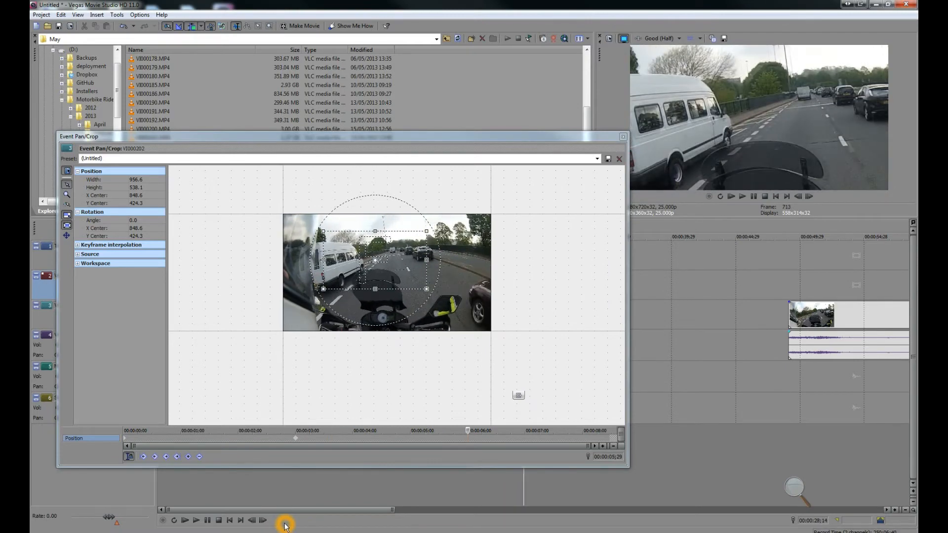
# Step: At about 6 seconds into the event, move the crop frame left and down to follow the van
pyautogui.moveTo(410, 252); pyautogui.dragTo(394, 259)
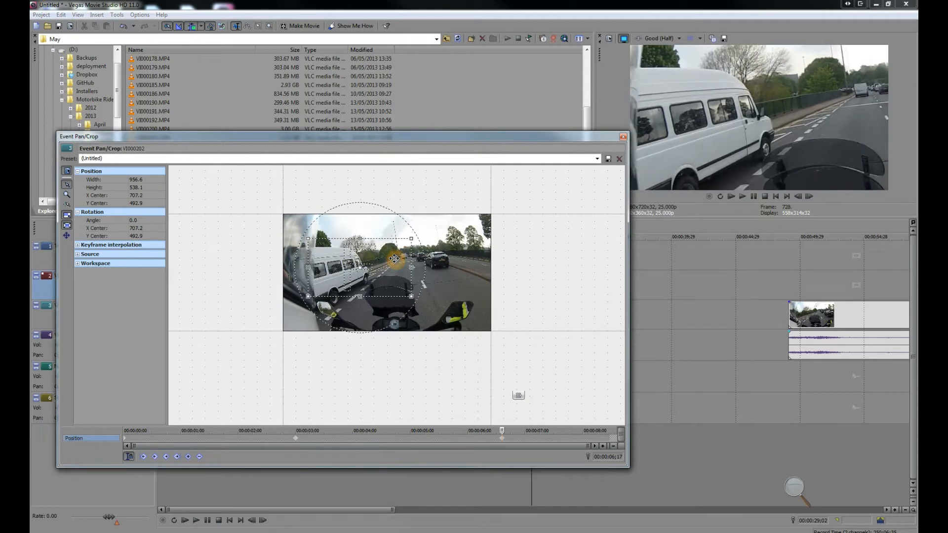
pyautogui.click(378, 523)
pyautogui.press('space')
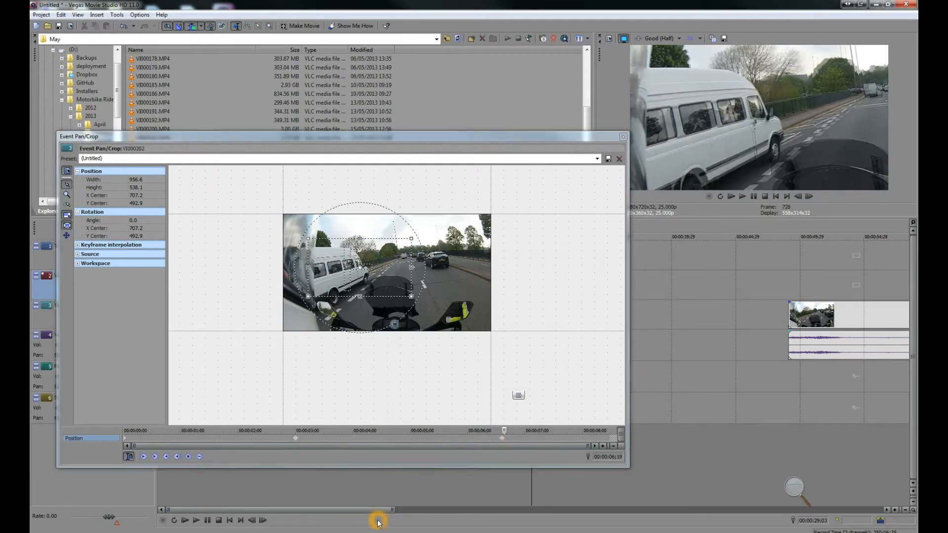
pyautogui.press('space')
# Step: At about 7 seconds into the event, move the crop frame further left, then close the Pan/Crop window
pyautogui.moveTo(373, 267); pyautogui.dragTo(355, 271)
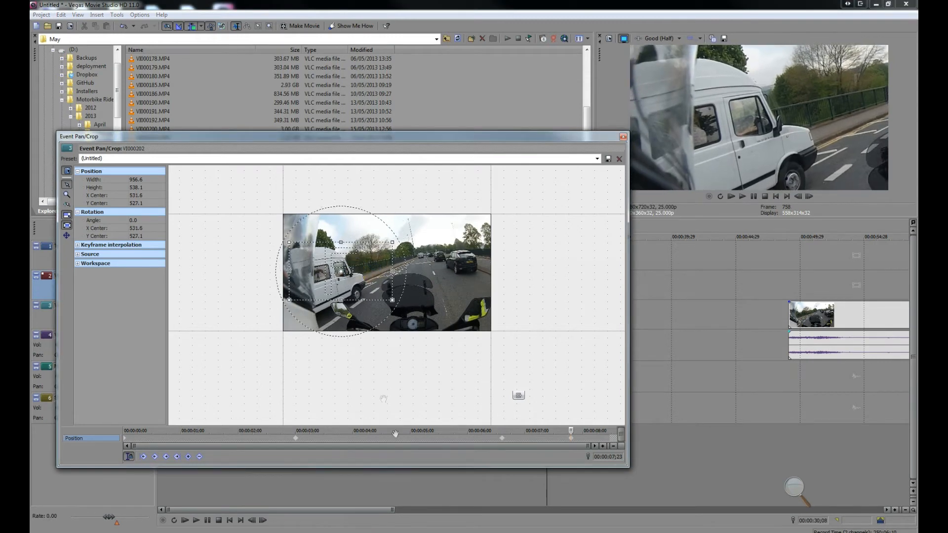
pyautogui.click(381, 522)
pyautogui.press('space')
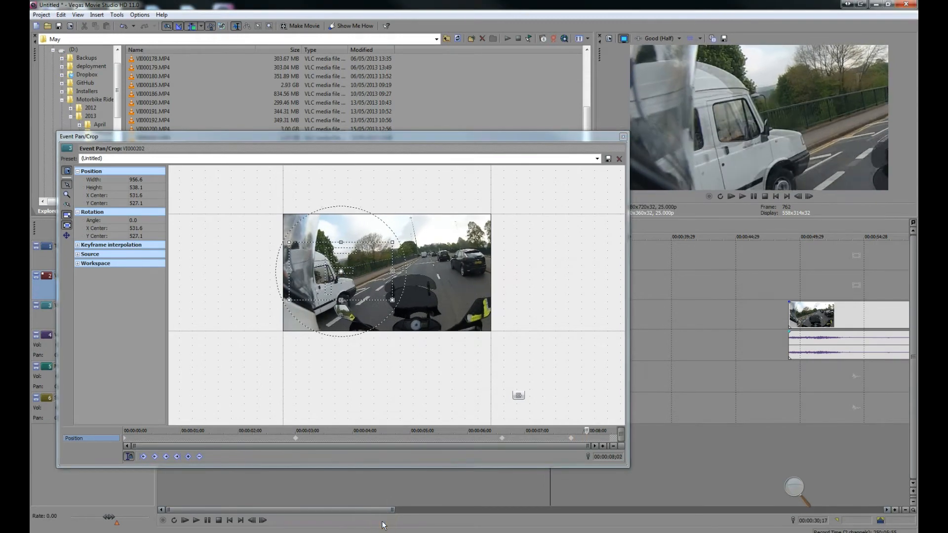
pyautogui.click(622, 135)
# Step: Slide the panned segment and the following clip left so all segments sit back to back
pyautogui.click(447, 296)
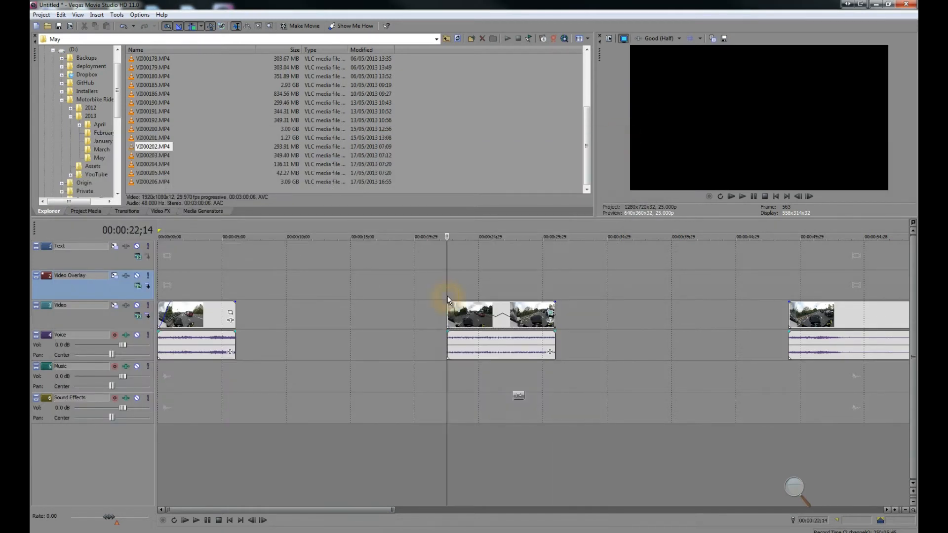
pyautogui.click(742, 197)
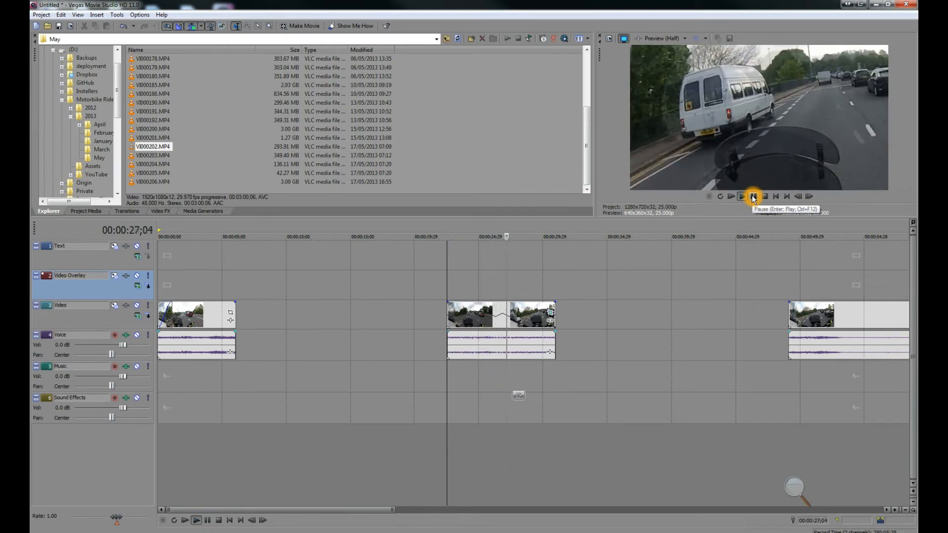
pyautogui.moveTo(505, 315); pyautogui.dragTo(296, 312)
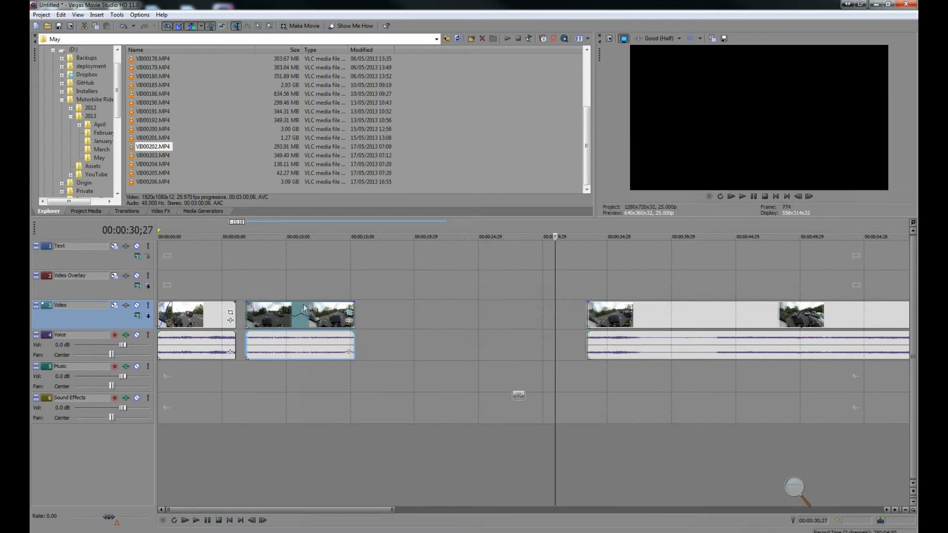
pyautogui.moveTo(620, 312); pyautogui.dragTo(386, 310)
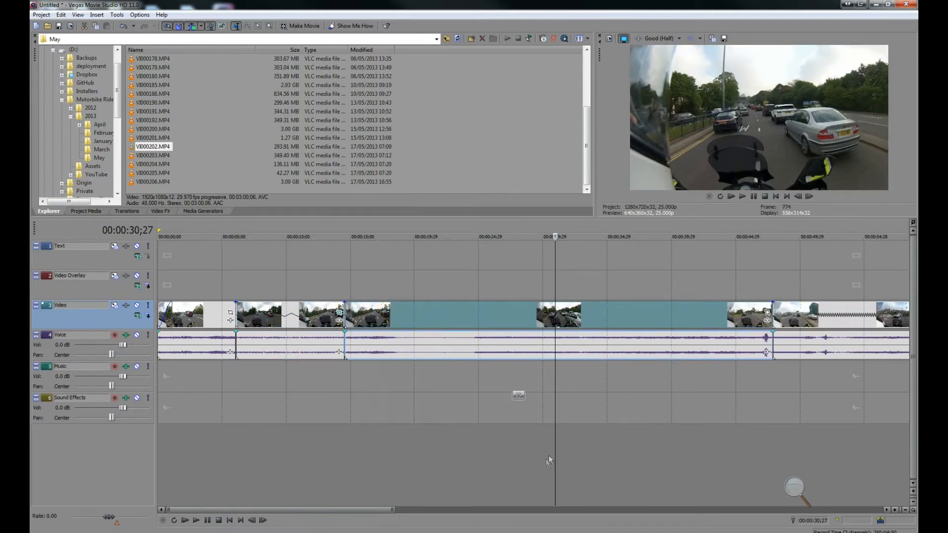
# Step: Play back the edited timeline from the start to review the cuts and pan
pyautogui.click(776, 196)
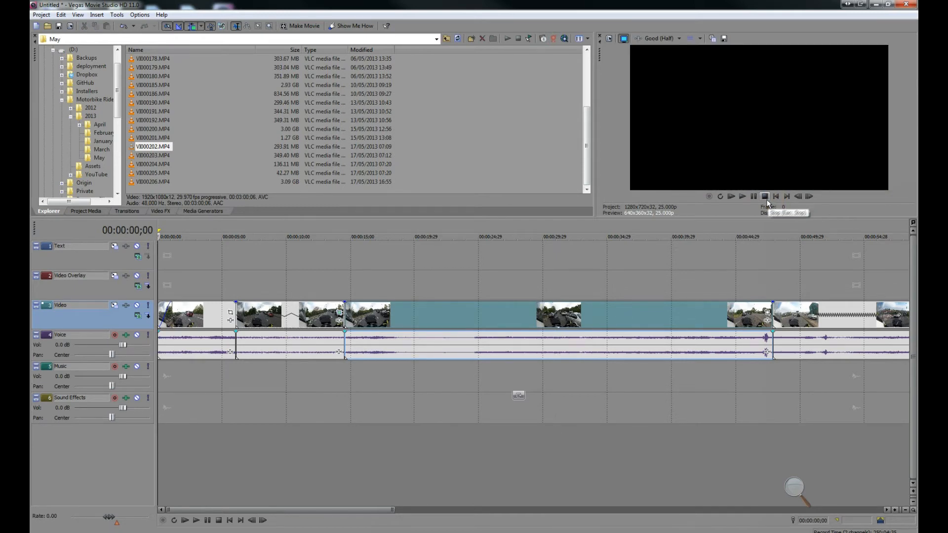
pyautogui.click(747, 196)
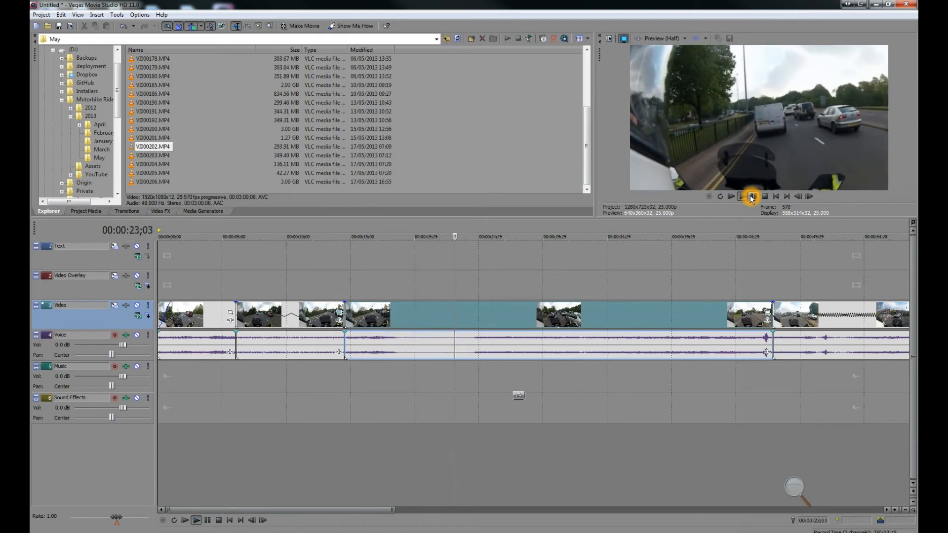
pyautogui.click(763, 276)
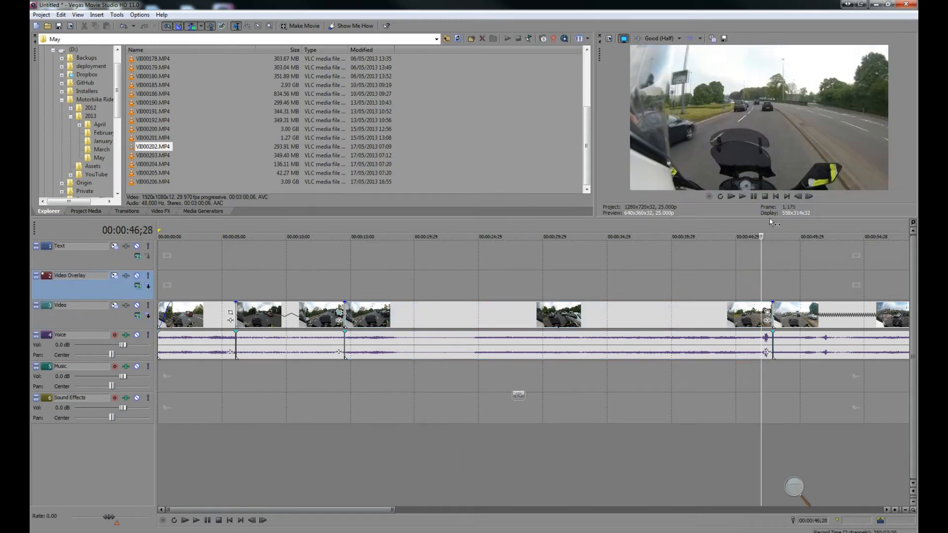
pyautogui.click(744, 196)
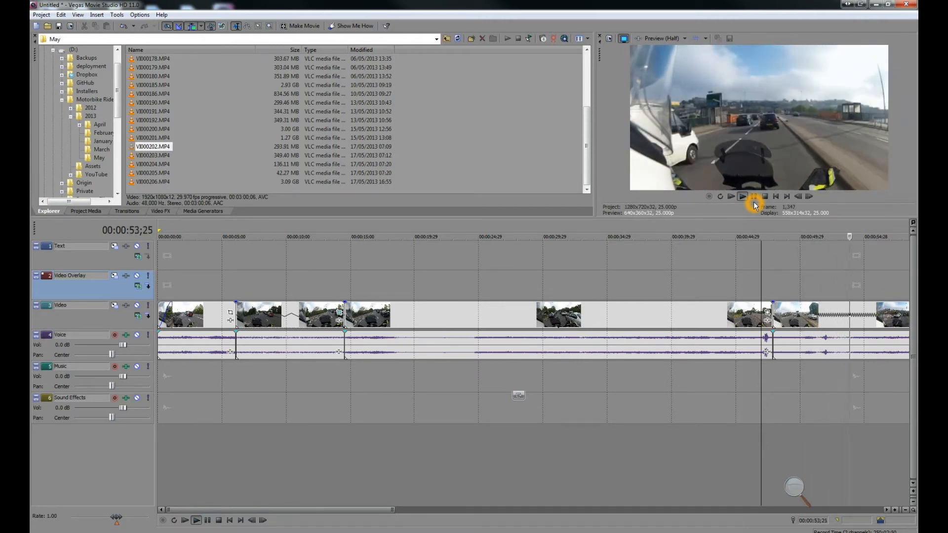
pyautogui.moveTo(302, 511); pyautogui.dragTo(441, 517)
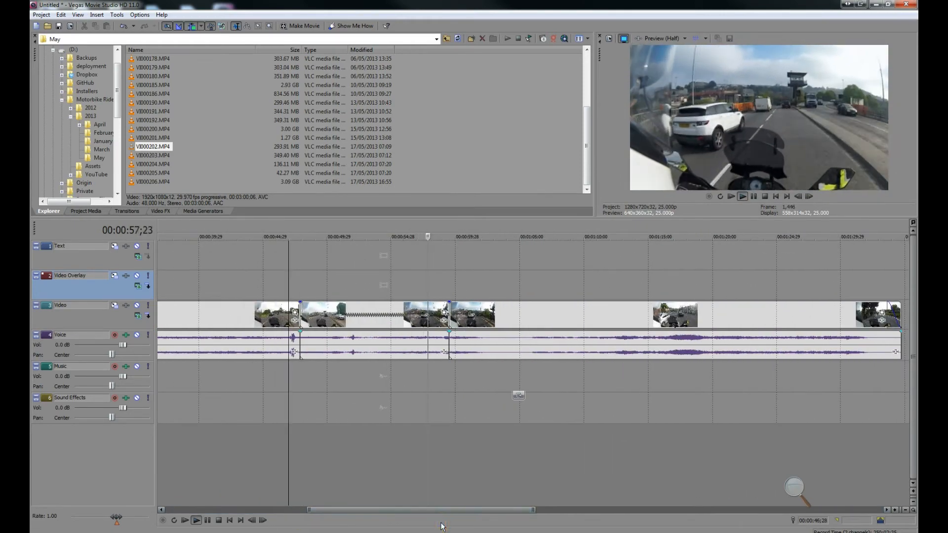
pyautogui.click(758, 196)
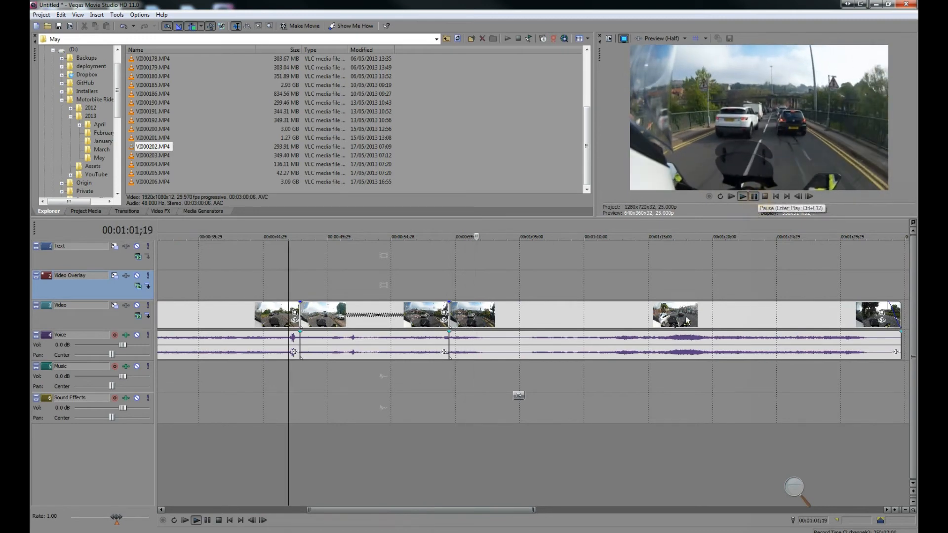
pyautogui.click(745, 197)
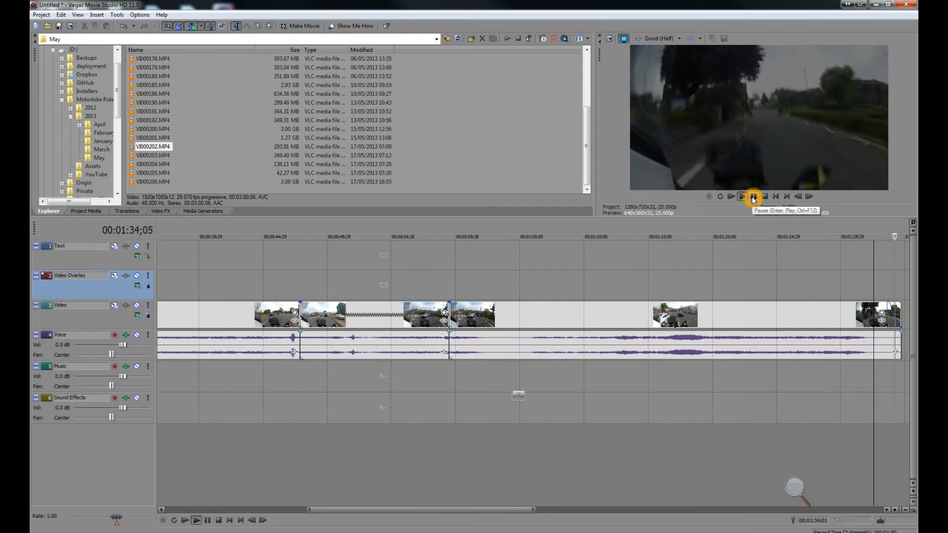
pyautogui.click(754, 198)
pyautogui.press('Home')
# Step: Stop playback and insert a text media event on the Text track at about 00:00:22;14
pyautogui.click(348, 262)
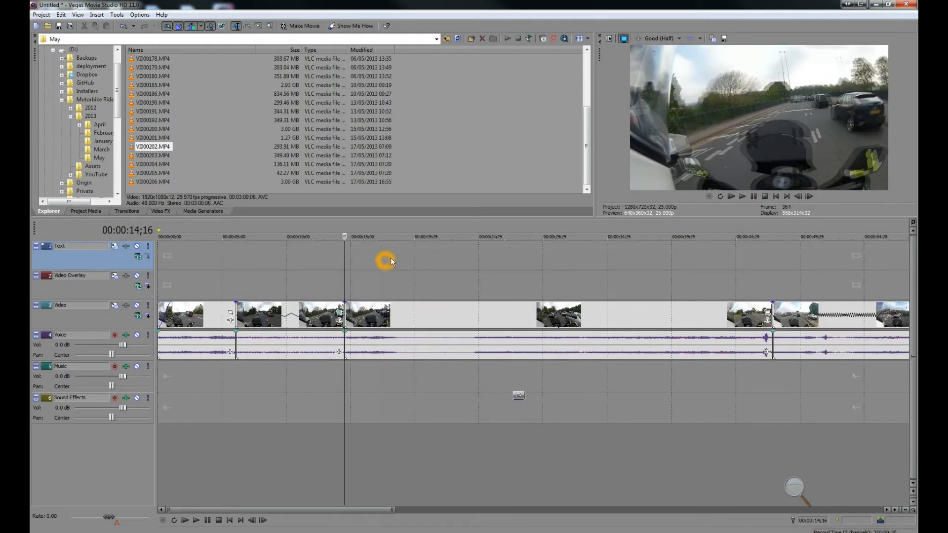
pyautogui.click(411, 259)
pyautogui.click(428, 256)
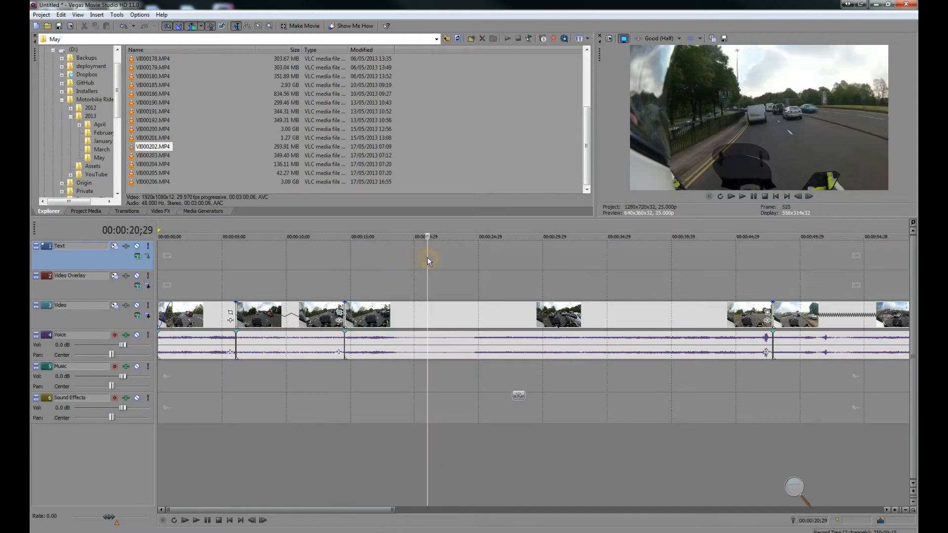
pyautogui.click(440, 259)
pyautogui.click(447, 259)
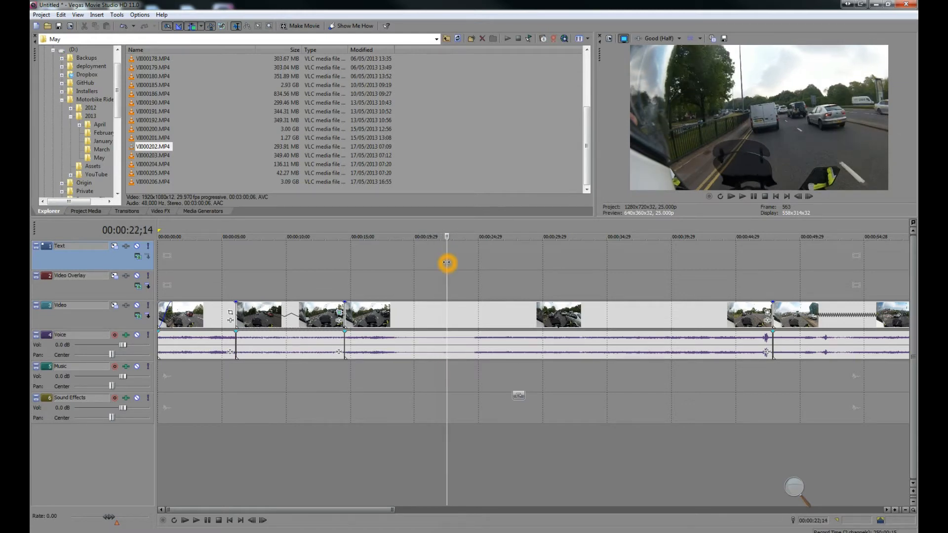
pyautogui.rightClick(446, 262)
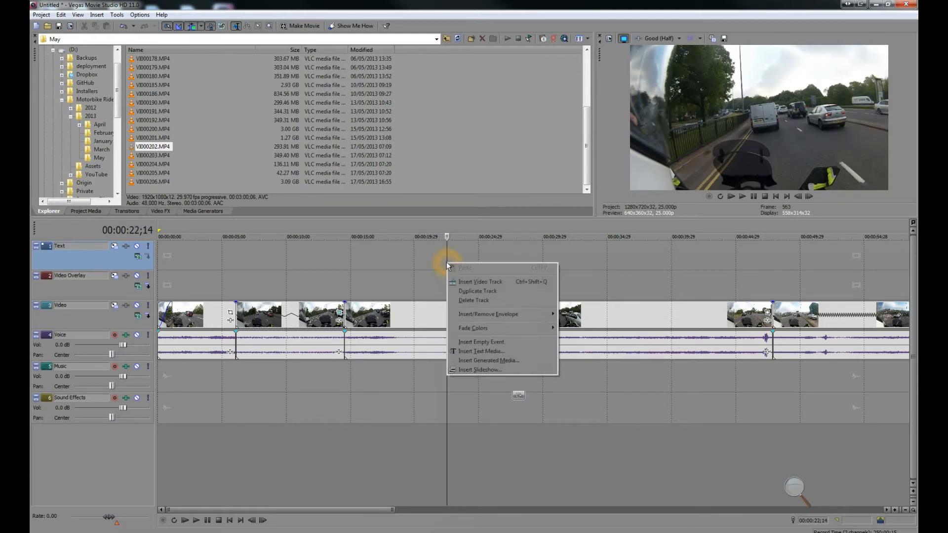
pyautogui.click(476, 350)
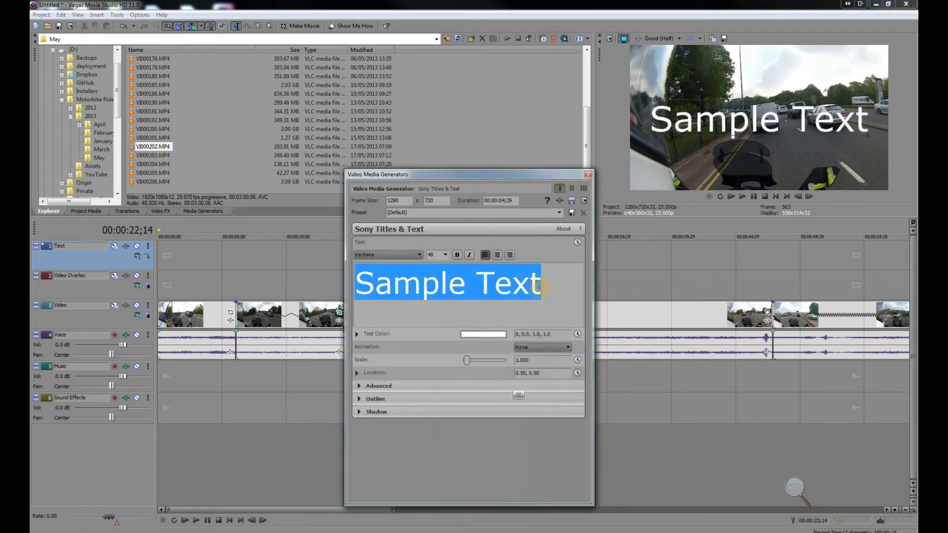
# Step: Replace the sample text with the two-line title "Wait. I'm on a bike..."
pyautogui.press('Delete')
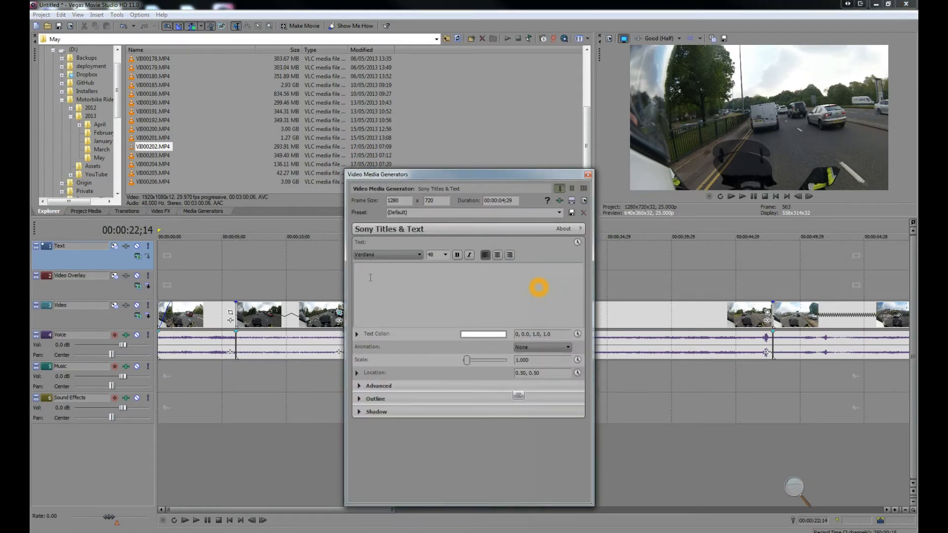
pyautogui.write('Hmm. B')
pyautogui.press('BackSpace')
pyautogui.press('BackSpace')
pyautogui.press('BackSpace')
pyautogui.press('BackSpace')
pyautogui.press('BackSpace')
pyautogui.press('BackSpace')
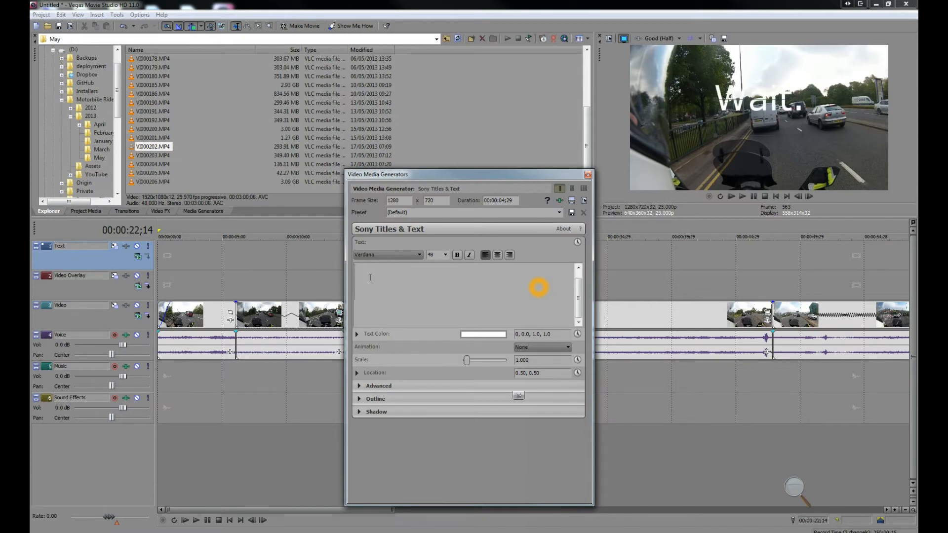
pyautogui.write('bike...')
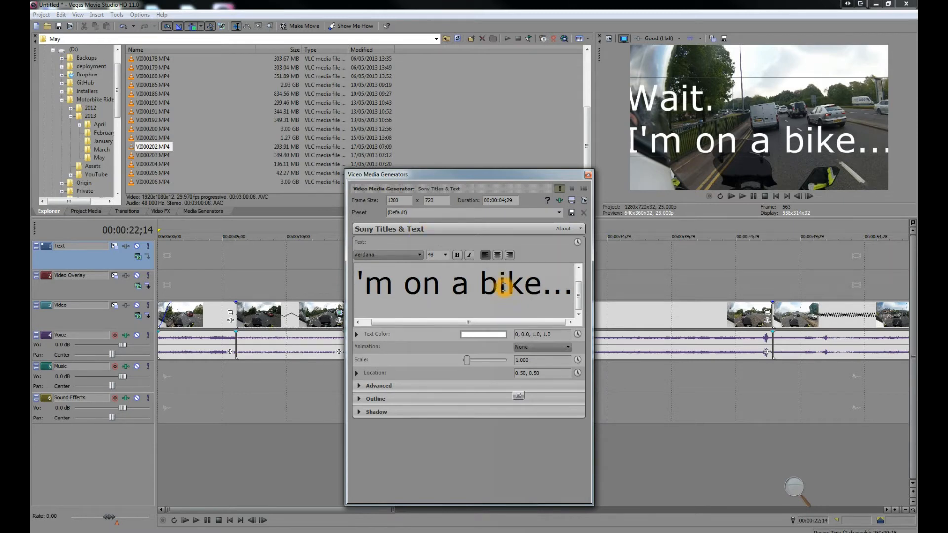
# Step: Set the title's font size to 24 and move it to the lower-left area of the frame
pyautogui.moveTo(567, 287); pyautogui.dragTo(357, 277)
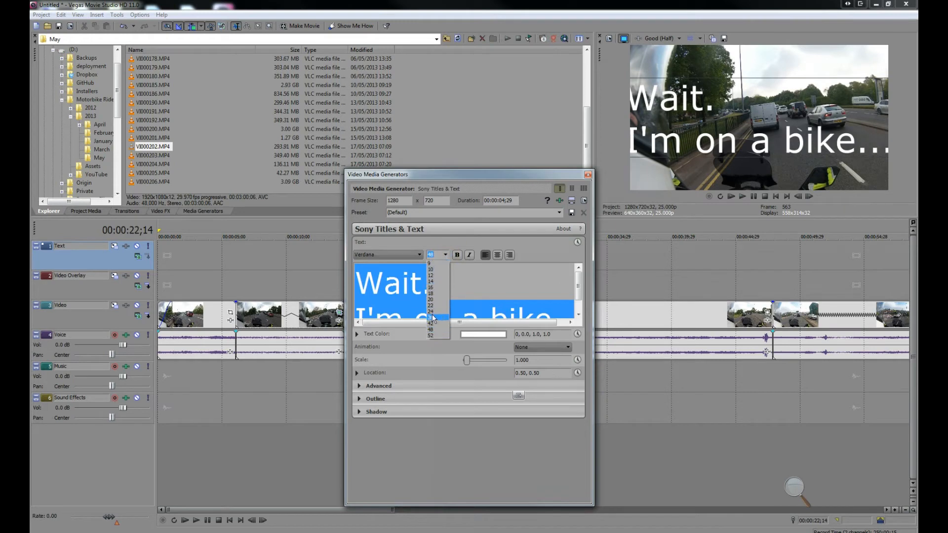
pyautogui.click(431, 312)
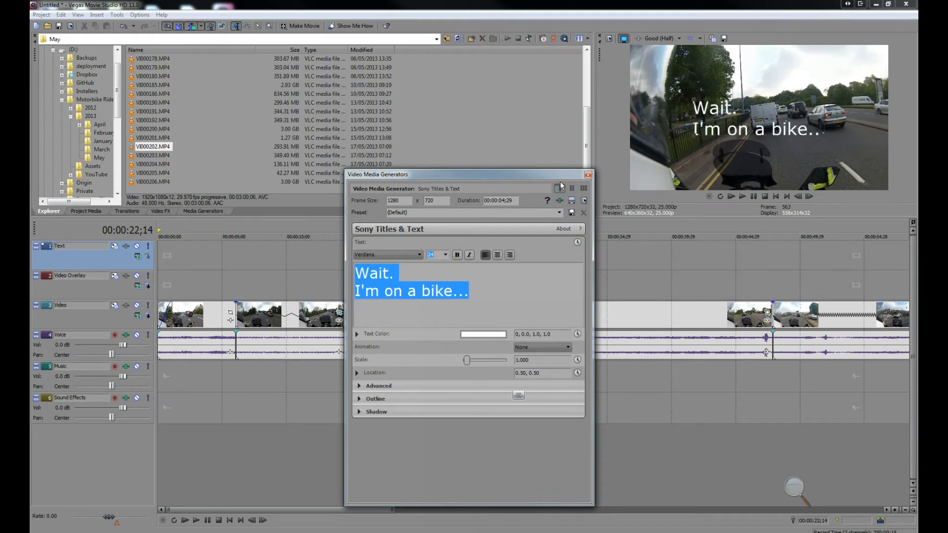
pyautogui.moveTo(711, 126); pyautogui.dragTo(653, 175)
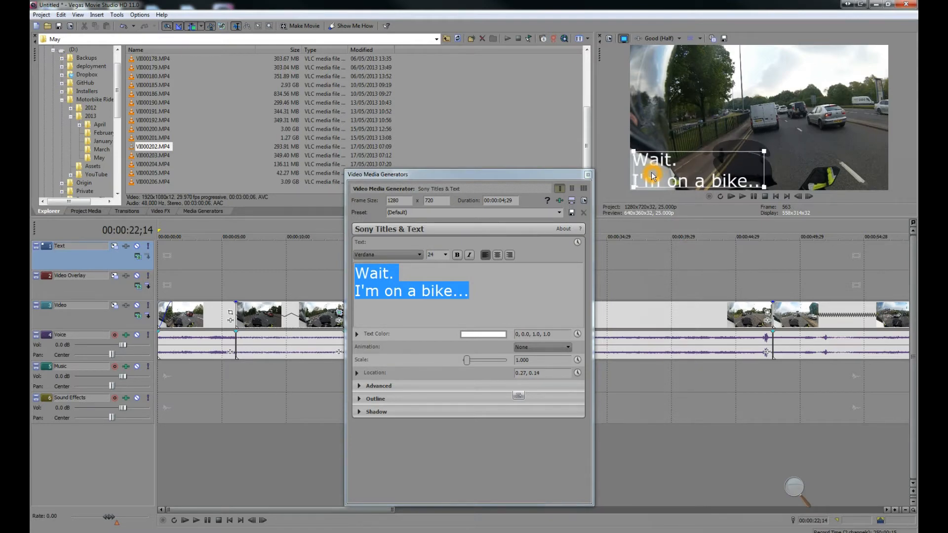
# Step: Change the title's text colour to bright red and close the text generator window
pyautogui.click(477, 336)
pyautogui.moveTo(419, 357); pyautogui.dragTo(422, 447)
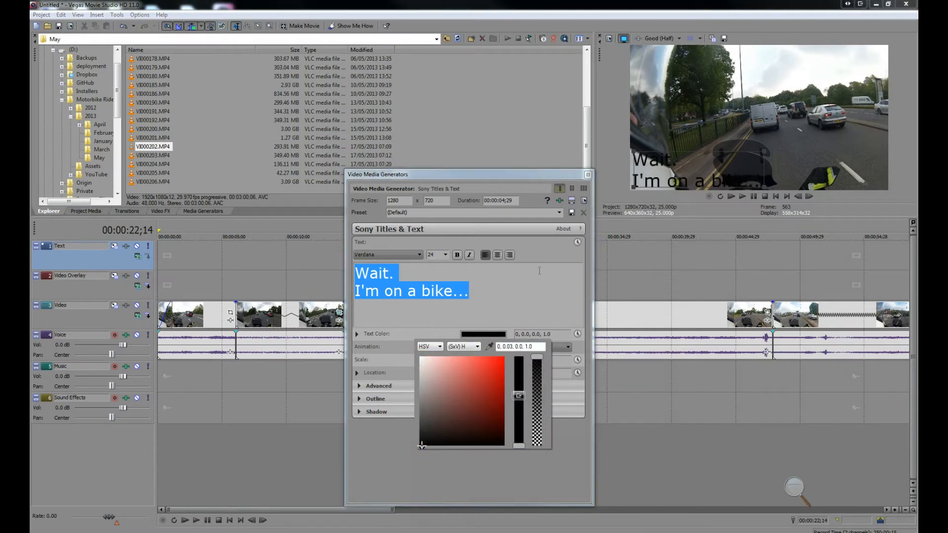
pyautogui.click(487, 363)
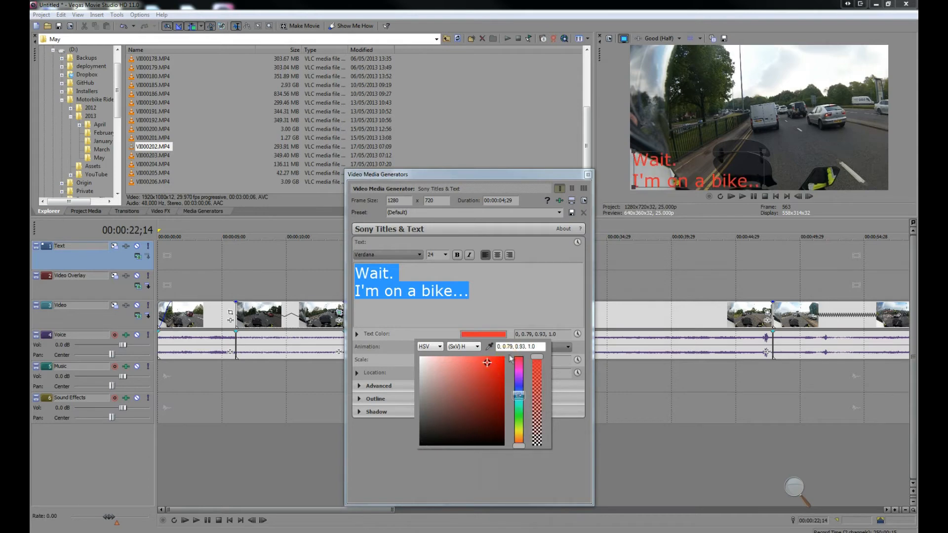
pyautogui.click(504, 361)
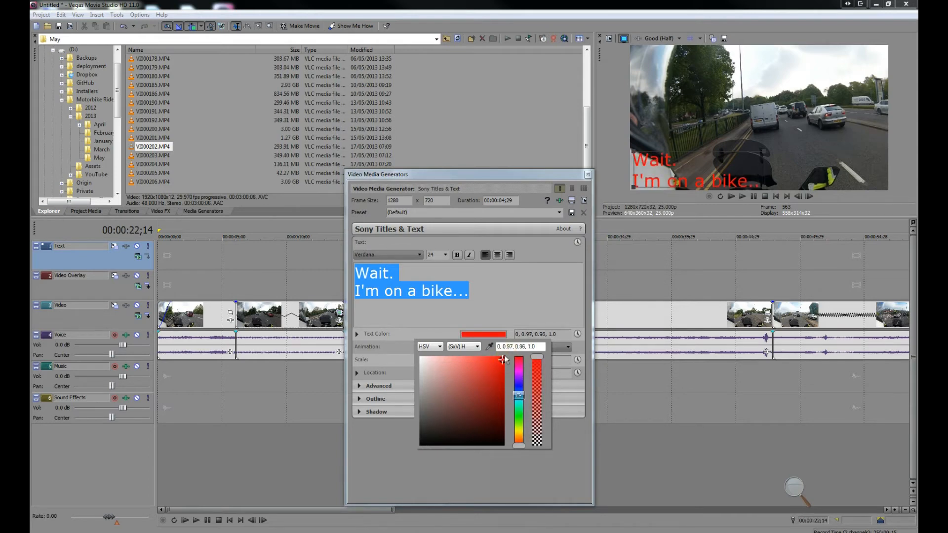
pyautogui.click(589, 178)
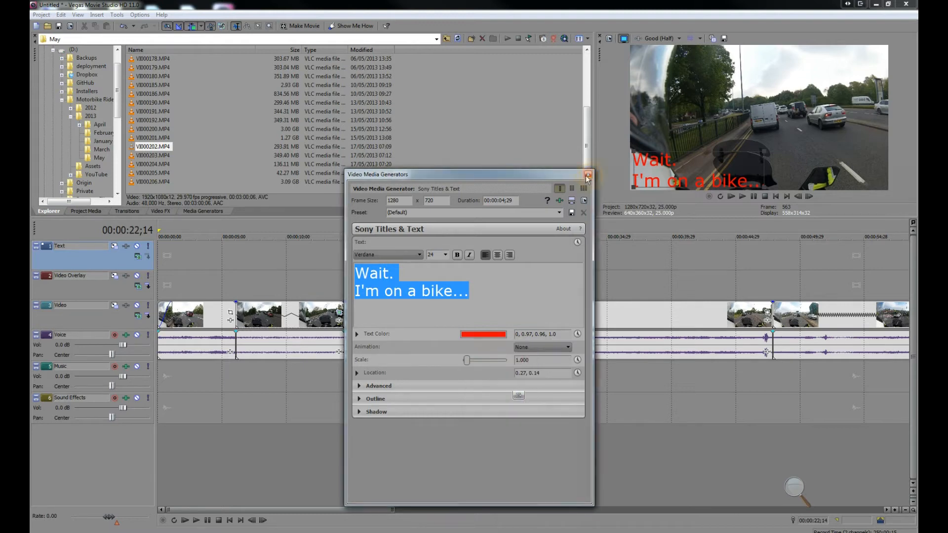
pyautogui.click(590, 174)
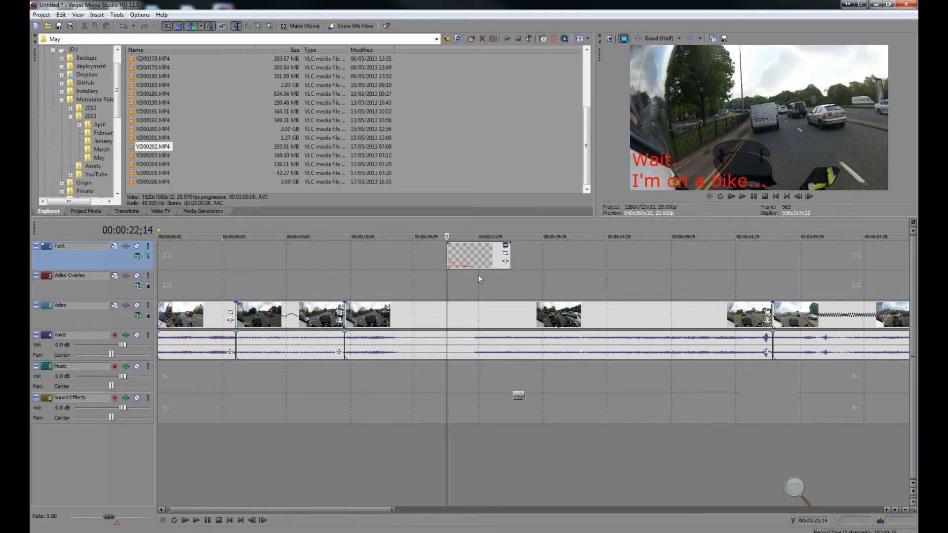
# Step: Shorten the text event so it ends at about 26 seconds on the timeline
pyautogui.click(466, 266)
pyautogui.moveTo(507, 257); pyautogui.dragTo(492, 275)
pyautogui.click(492, 275)
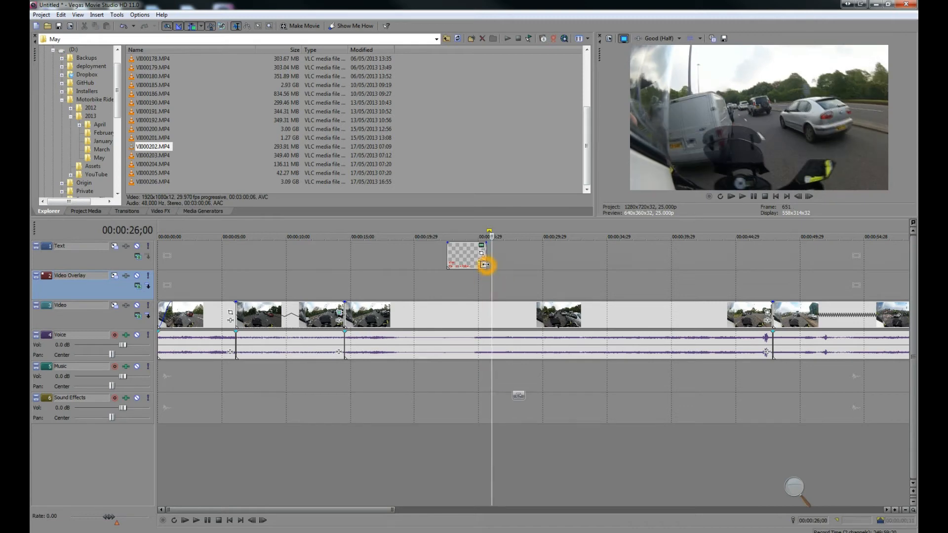
pyautogui.moveTo(486, 266); pyautogui.dragTo(492, 267)
# Step: Play back the section around the title from about 24 seconds to review it
pyautogui.click(489, 290)
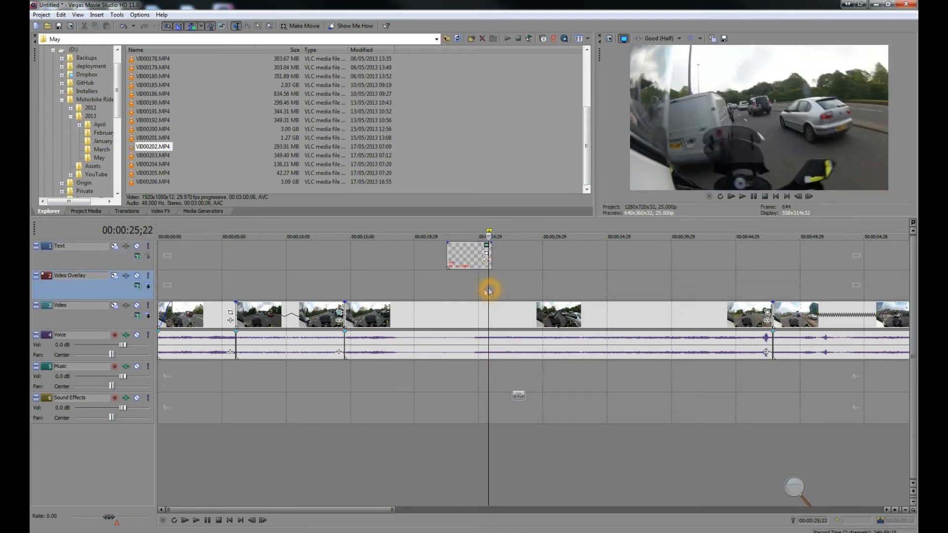
pyautogui.click(472, 293)
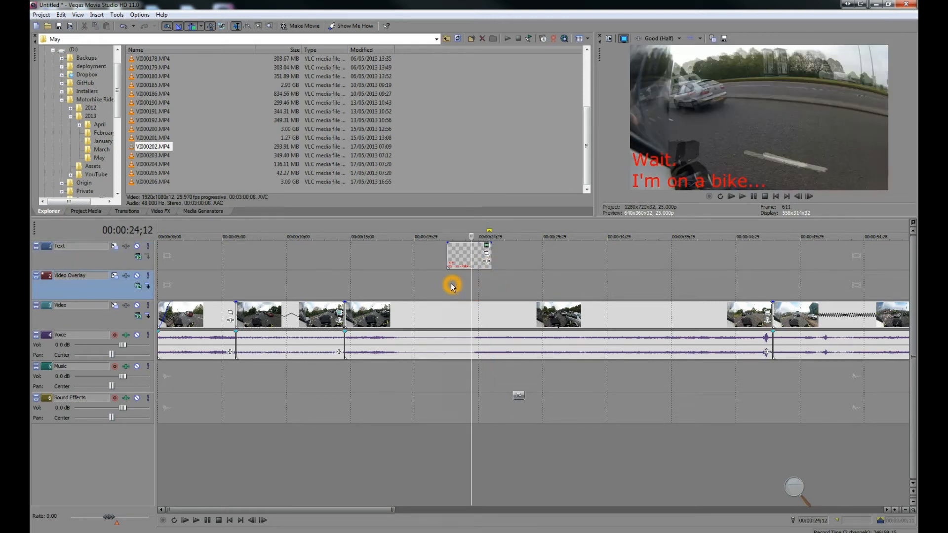
pyautogui.click(443, 283)
pyautogui.click(742, 197)
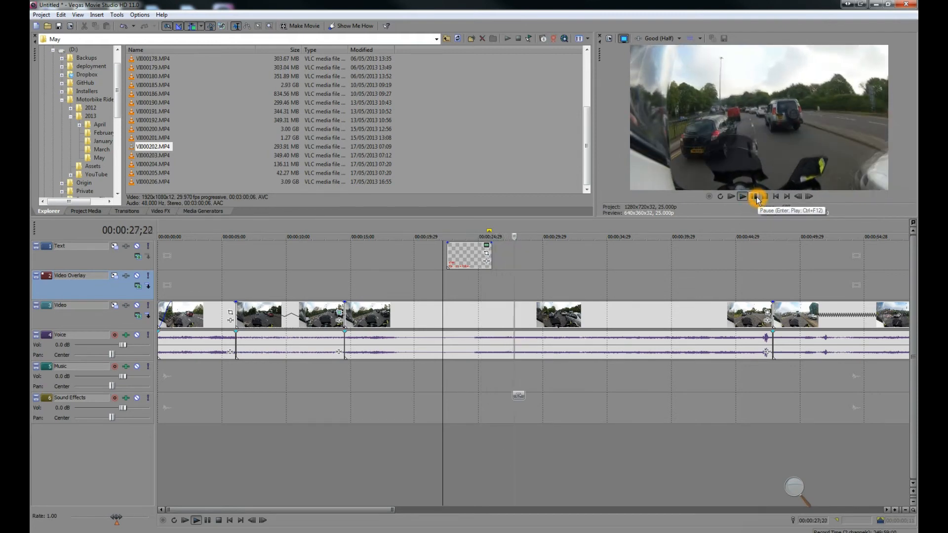
pyautogui.click(754, 197)
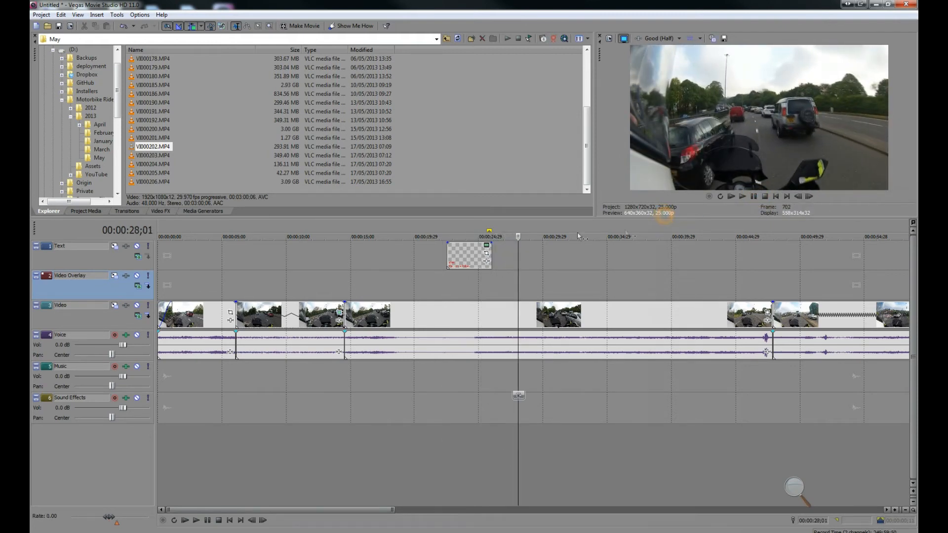
pyautogui.click(447, 276)
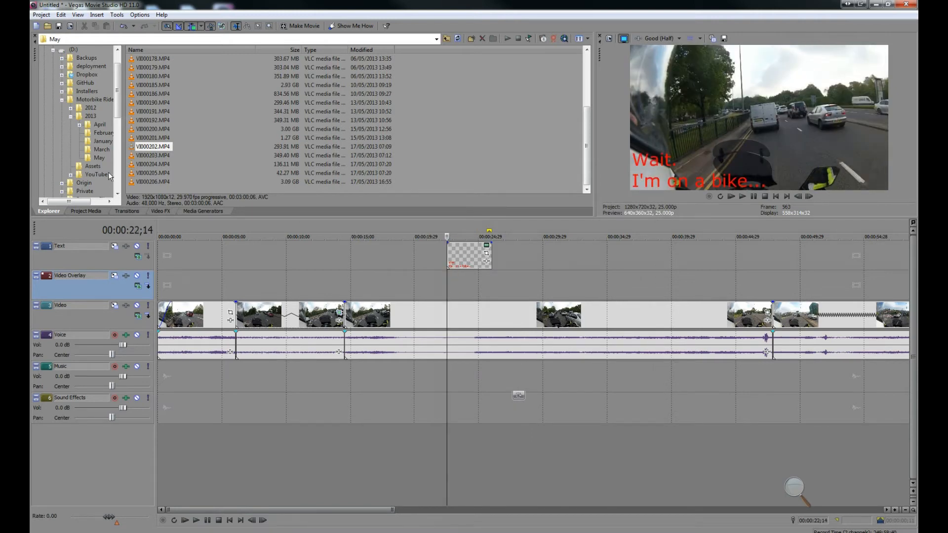
# Step: Open the YouTube rage faces folder and place fuck-yeah.png on the Video Overlay track at about 26 seconds
pyautogui.click(91, 168)
pyautogui.click(88, 175)
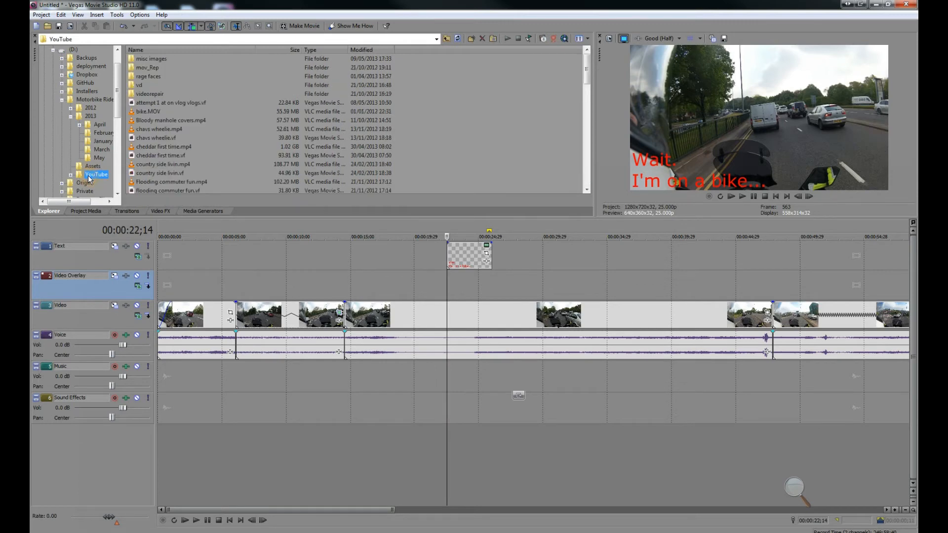
pyautogui.doubleClick(144, 78)
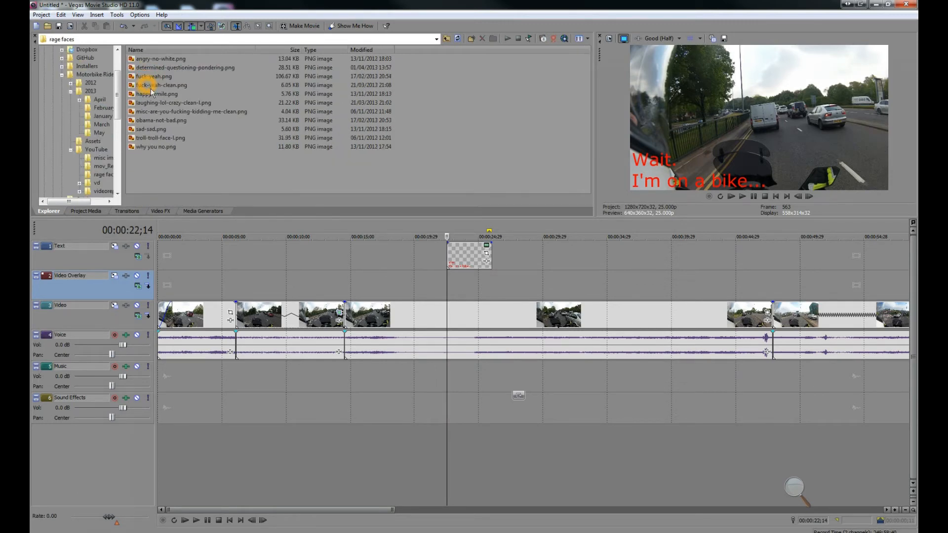
pyautogui.moveTo(159, 79); pyautogui.dragTo(180, 83)
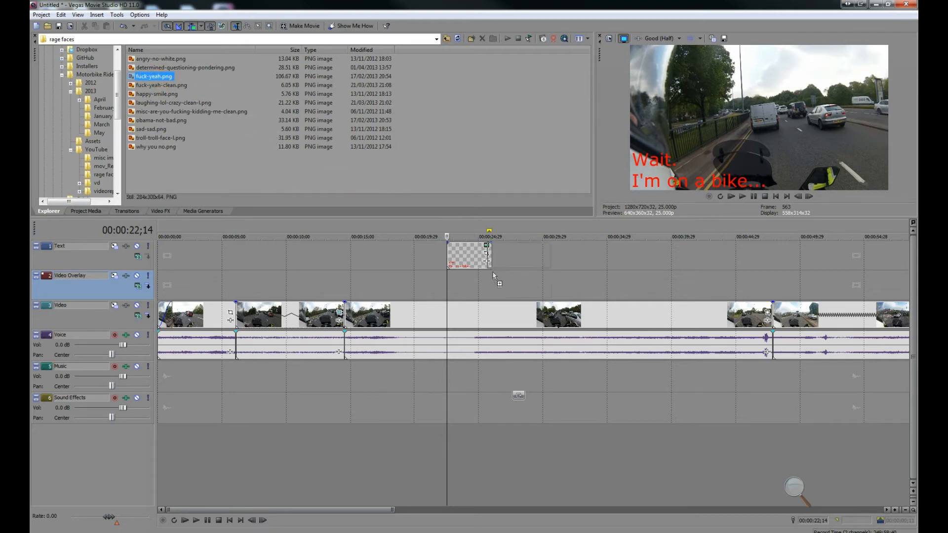
pyautogui.moveTo(497, 285); pyautogui.dragTo(498, 283)
pyautogui.click(492, 288)
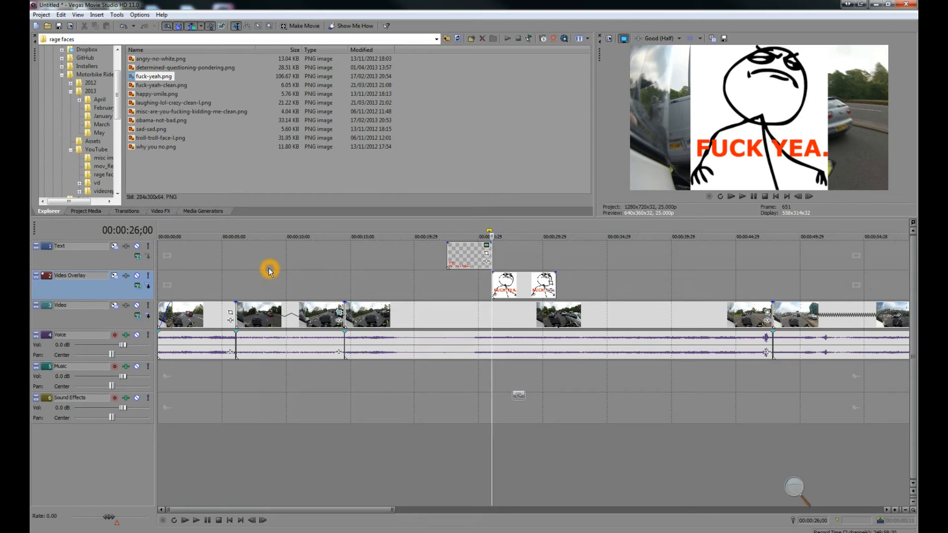
# Step: Open Track Motion for the Video Overlay track and shrink the image to about 645 × 363 with aspect ratio locked
pyautogui.click(121, 275)
pyautogui.click(114, 276)
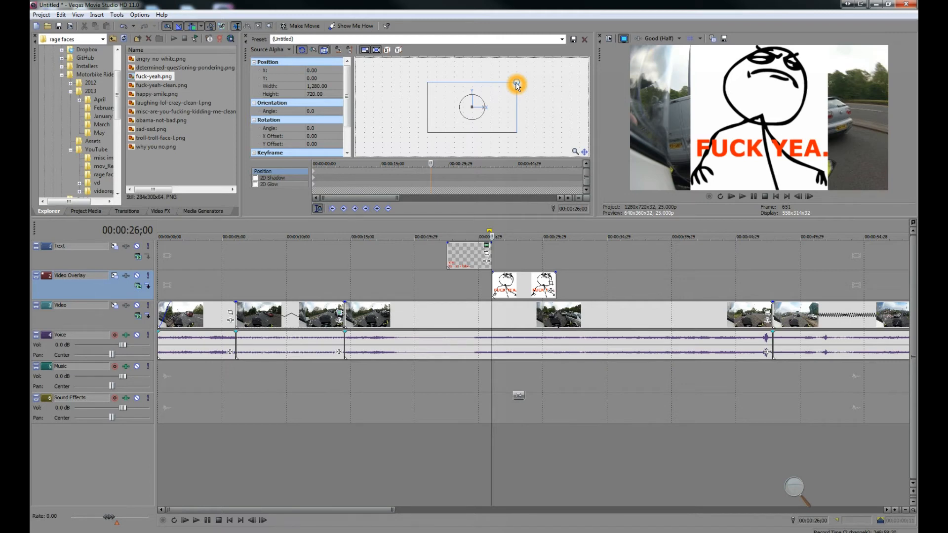
pyautogui.moveTo(516, 82); pyautogui.dragTo(497, 103)
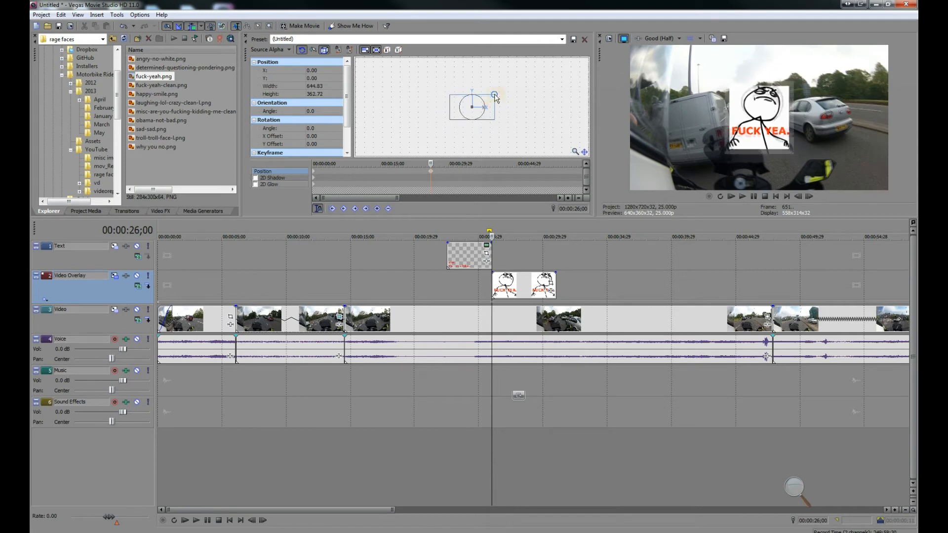
pyautogui.click(364, 52)
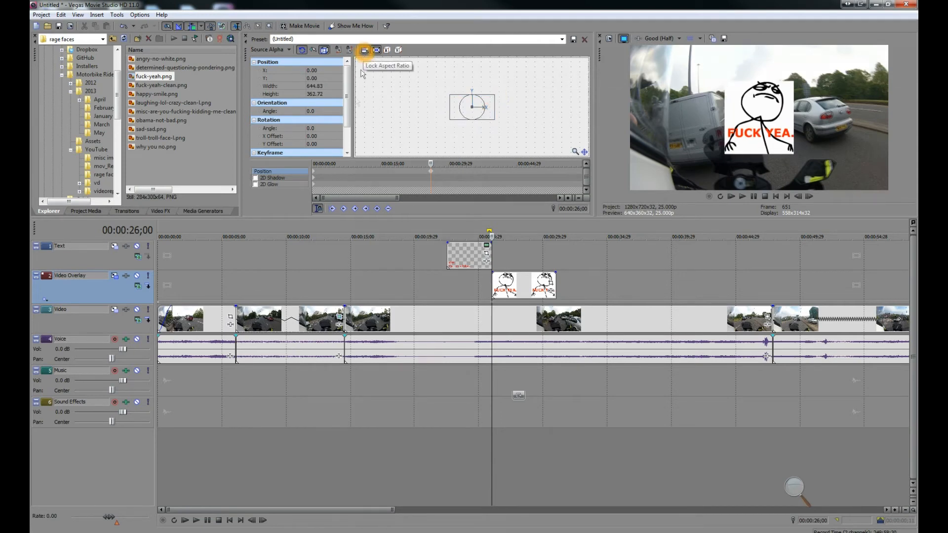
# Step: Move the overlay image down and left out of frame, to about X -469 and Y -535, at the first keyframe
pyautogui.click(318, 210)
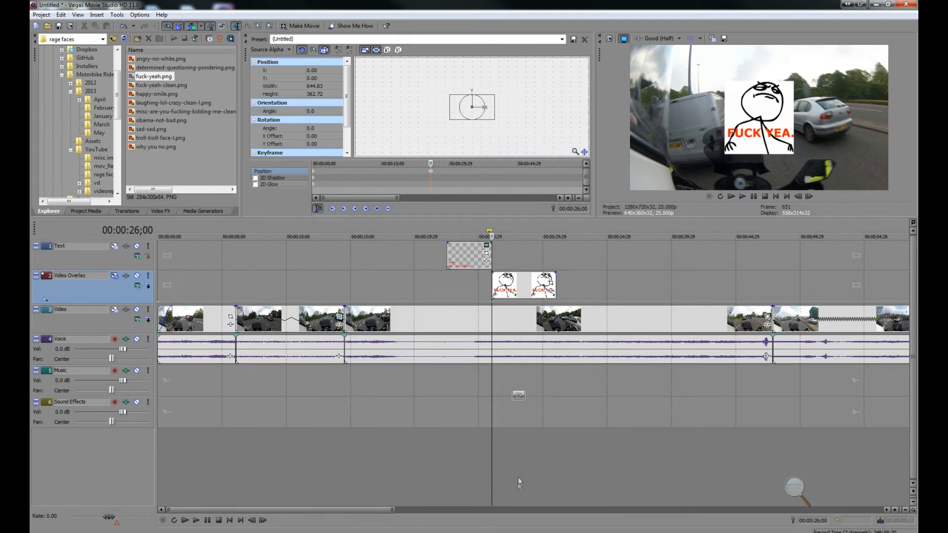
pyautogui.click(522, 518)
pyautogui.press('Right')
pyautogui.press('Right')
pyautogui.press('Right')
pyautogui.press('Right')
pyautogui.press('Right')
pyautogui.click(436, 197)
pyautogui.press('Left')
pyautogui.press('Left')
pyautogui.press('Left')
pyautogui.press('Left')
pyautogui.click(446, 212)
pyautogui.press('Left')
pyautogui.press('Left')
pyautogui.press('Right')
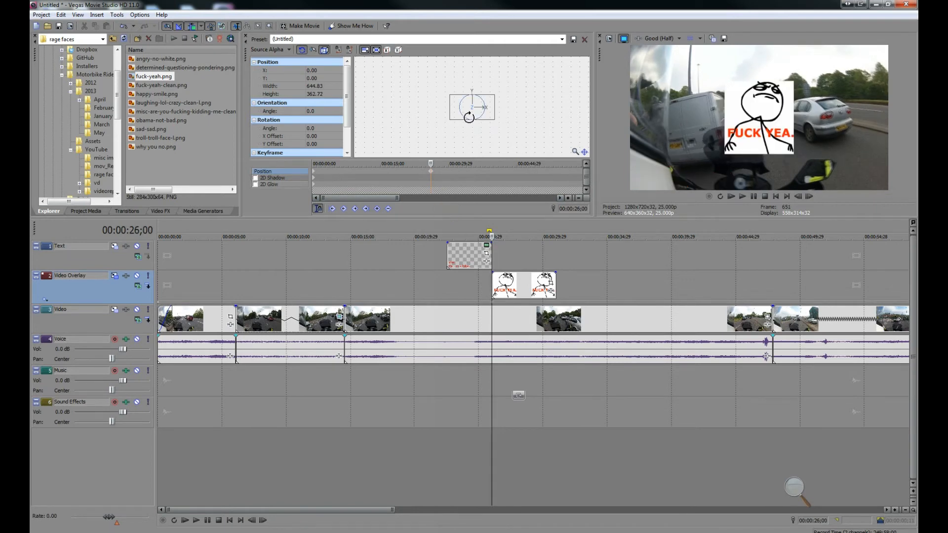
pyautogui.moveTo(472, 116); pyautogui.dragTo(442, 151)
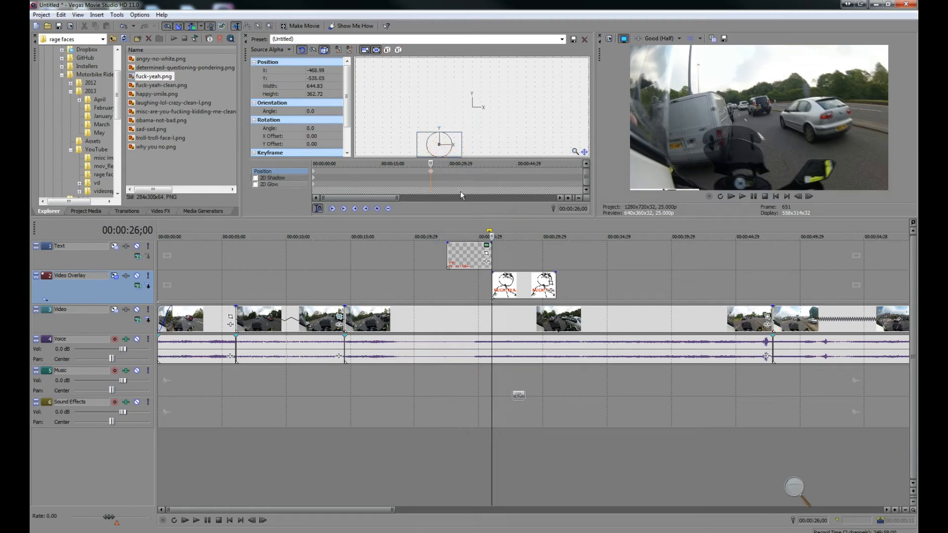
# Step: Preview the overlay section and shorten the image event's end by about a second
pyautogui.click(451, 212)
pyautogui.press('space')
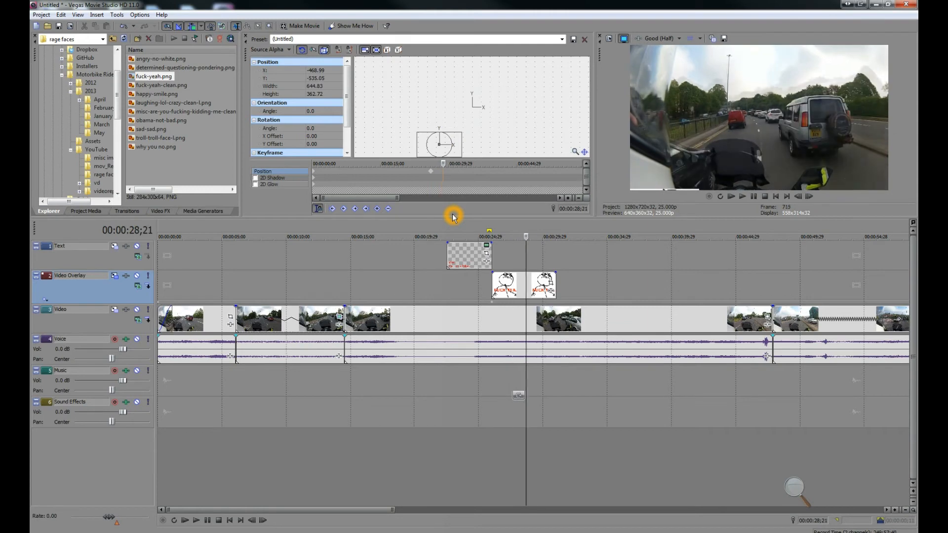
pyautogui.click(544, 277)
pyautogui.moveTo(554, 277); pyautogui.dragTo(529, 277)
# Step: Add a second position keyframe near 29 seconds and raise the overlay image into the frame's lower-left corner, to about Y -218
pyautogui.moveTo(453, 143); pyautogui.dragTo(454, 138)
pyautogui.click(452, 171)
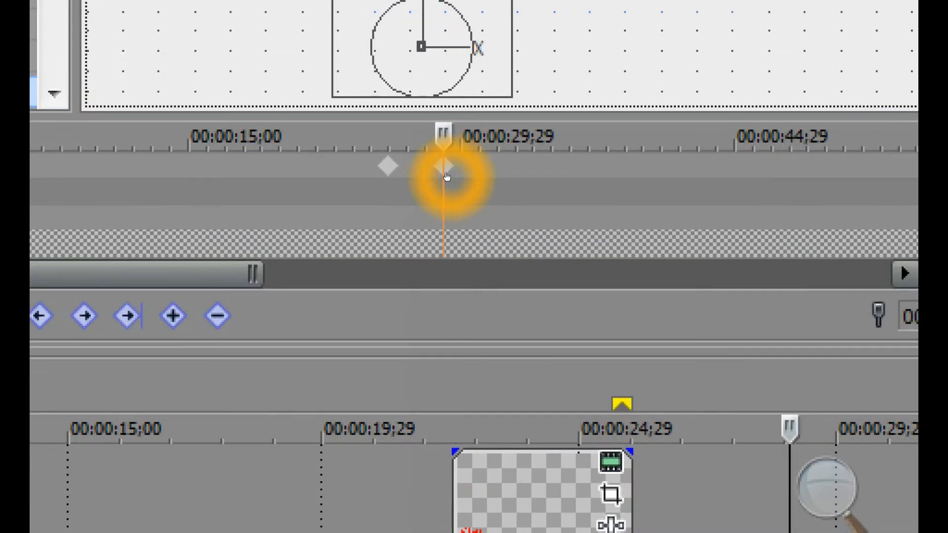
pyautogui.click(380, 169)
pyautogui.click(444, 169)
pyautogui.click(444, 168)
pyautogui.click(378, 167)
pyautogui.click(445, 170)
pyautogui.click(445, 170)
pyautogui.click(444, 171)
pyautogui.click(444, 170)
pyautogui.click(446, 176)
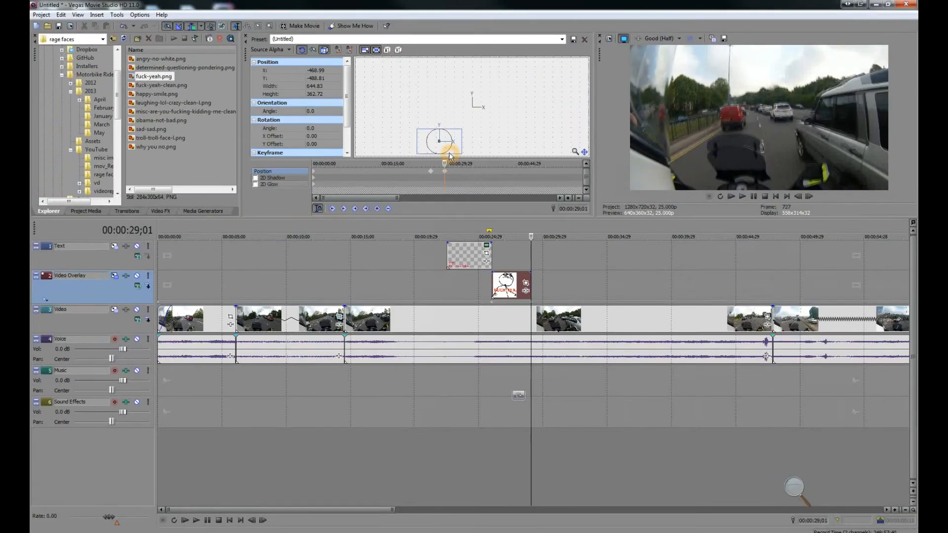
pyautogui.moveTo(446, 145)
pyautogui.mouseDown()
pyautogui.moveTo(446, 131)
pyautogui.moveTo(446, 146)
pyautogui.mouseUp()
pyautogui.click(530, 237)
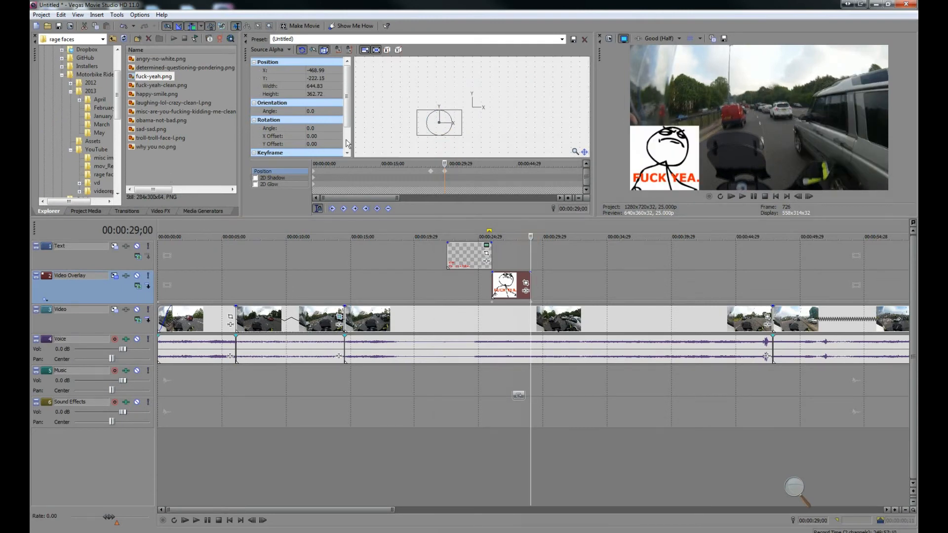
# Step: Nudge the overlay image slightly higher and play the overlay section from the image event's start
pyautogui.moveTo(424, 121); pyautogui.dragTo(426, 116)
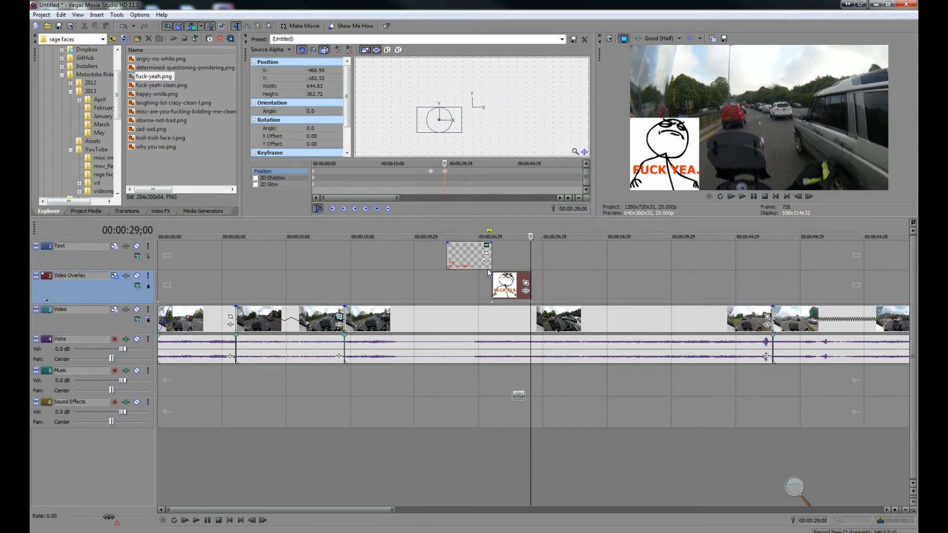
pyautogui.click(487, 298)
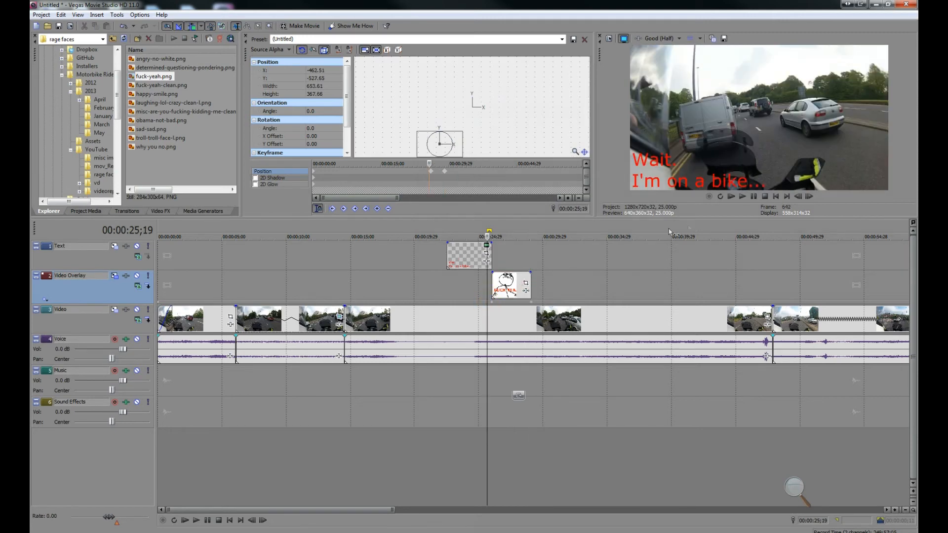
pyautogui.click(743, 196)
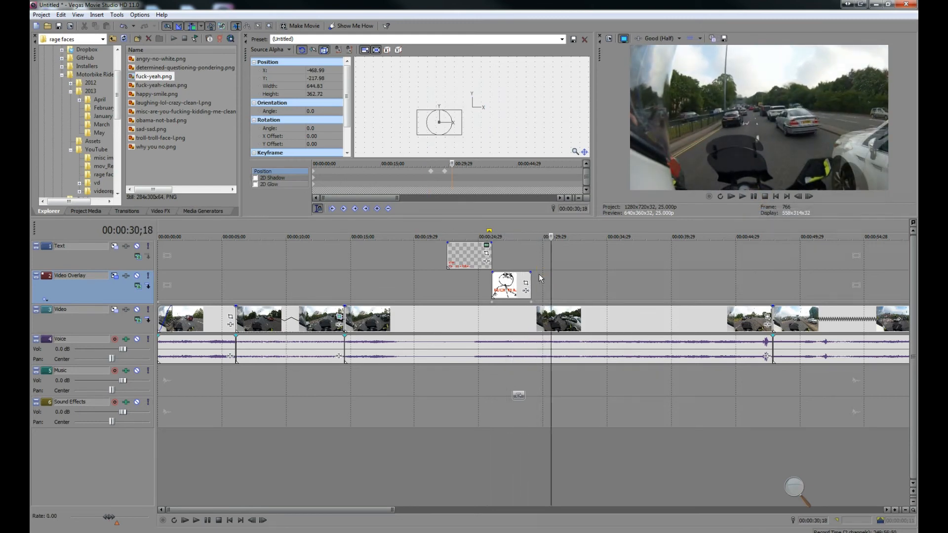
# Step: Extend the image event's end by about half a second on the Video Overlay track
pyautogui.moveTo(530, 277); pyautogui.dragTo(542, 277)
pyautogui.click(522, 259)
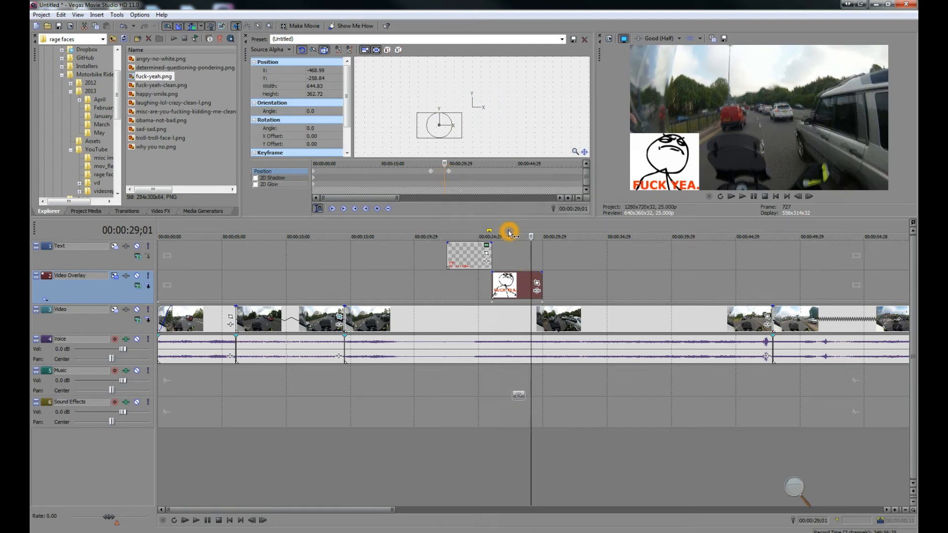
# Step: Step frame by frame through the overlay image's motion around the second keyframe
pyautogui.press('Left')
pyautogui.press('Left')
pyautogui.press('Left')
pyautogui.press('Left')
pyautogui.press('Left')
pyautogui.press('Left')
pyautogui.press('Left')
pyautogui.press('Left')
pyautogui.press('Left')
pyautogui.press('Left')
pyautogui.press('Left')
pyautogui.press('Left')
pyautogui.press('Left')
pyautogui.press('Left')
pyautogui.press('Left')
pyautogui.press('Left')
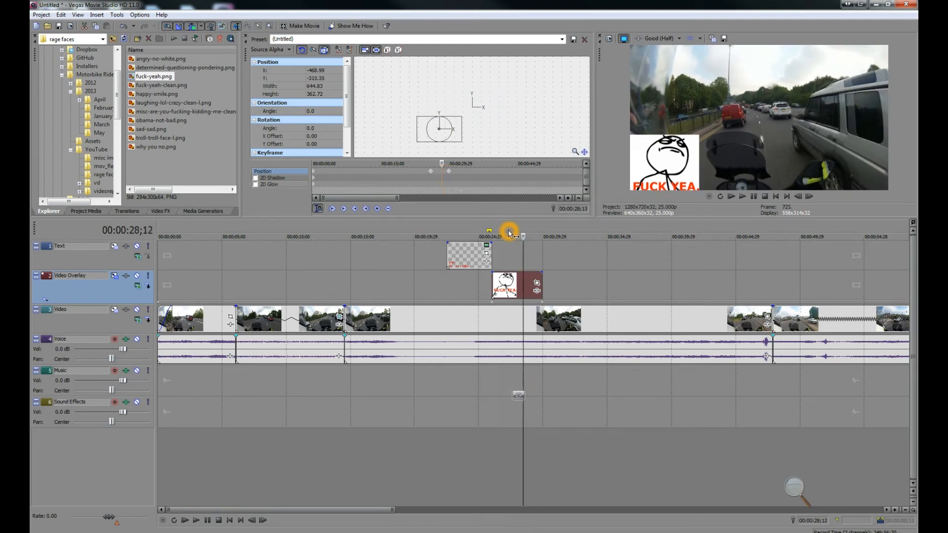
pyautogui.press('Left')
pyautogui.press('Left')
pyautogui.press('Left')
pyautogui.press('Left')
pyautogui.press('Left')
pyautogui.press('Left')
pyautogui.press('Left')
pyautogui.press('Left')
pyautogui.press('Left')
pyautogui.press('Left')
pyautogui.press('Left')
pyautogui.press('Left')
pyautogui.press('Left')
pyautogui.press('Left')
pyautogui.press('Left')
pyautogui.press('Left')
pyautogui.press('Left')
pyautogui.press('Left')
pyautogui.press('Left')
pyautogui.press('Left')
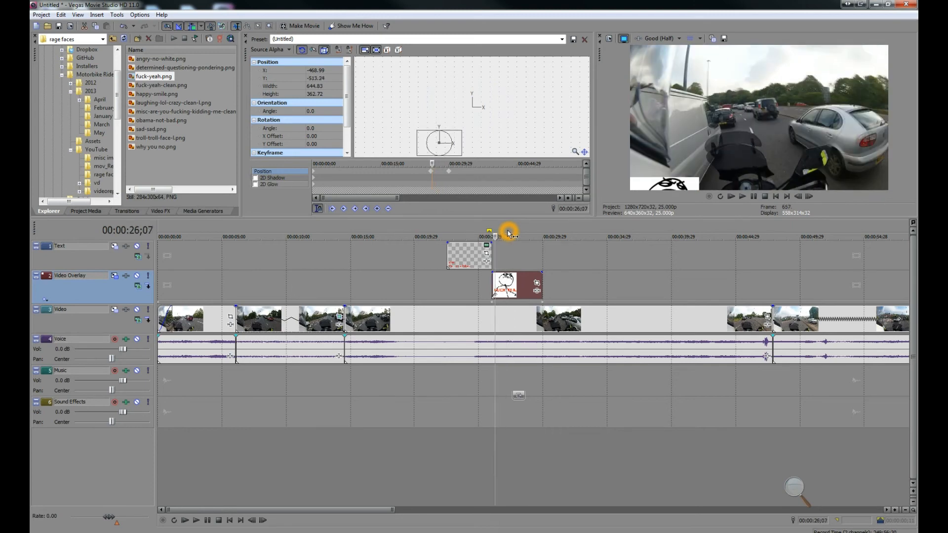
pyautogui.press('Left')
pyautogui.press('Left')
pyautogui.press('Left')
pyautogui.press('Left')
pyautogui.press('Left')
pyautogui.press('Left')
pyautogui.press('Left')
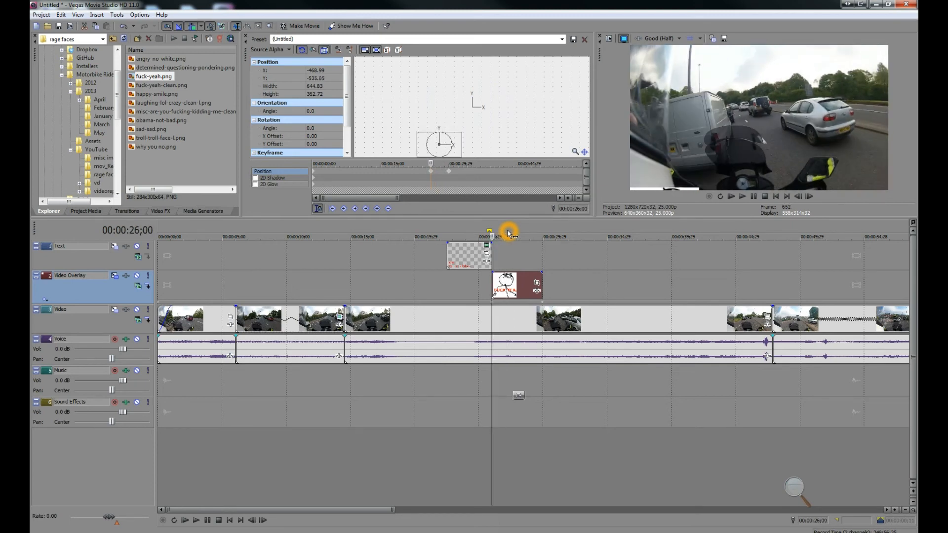
pyautogui.press('Right')
pyautogui.press('Right')
pyautogui.press('Right')
pyautogui.press('Right')
pyautogui.press('Right')
pyautogui.press('Right')
pyautogui.press('Right')
pyautogui.press('Right')
pyautogui.press('Right')
pyautogui.press('Right')
pyautogui.press('Right')
pyautogui.press('Right')
pyautogui.press('Right')
pyautogui.press('Right')
pyautogui.press('Right')
pyautogui.press('Right')
pyautogui.press('Right')
pyautogui.press('Right')
pyautogui.press('Right')
pyautogui.press('Right')
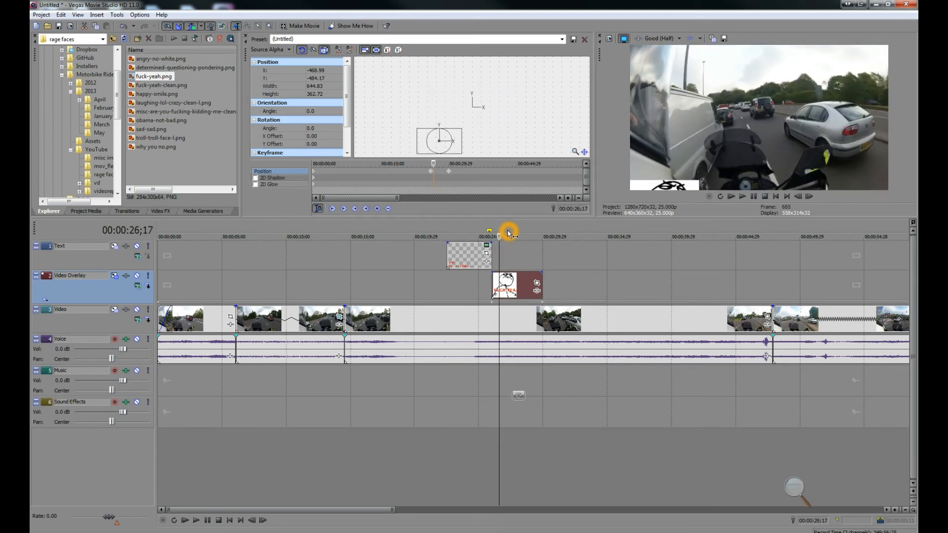
pyautogui.press('Right')
pyautogui.press('Right')
pyautogui.press('Right')
pyautogui.press('Right')
pyautogui.press('Right')
pyautogui.press('Right')
pyautogui.press('Right')
pyautogui.press('Right')
pyautogui.press('Right')
pyautogui.press('Right')
pyautogui.press('Right')
pyautogui.press('Right')
pyautogui.press('Right')
pyautogui.press('Right')
pyautogui.press('Right')
pyautogui.press('Right')
pyautogui.press('Right')
pyautogui.press('Right')
pyautogui.press('Right')
pyautogui.press('Right')
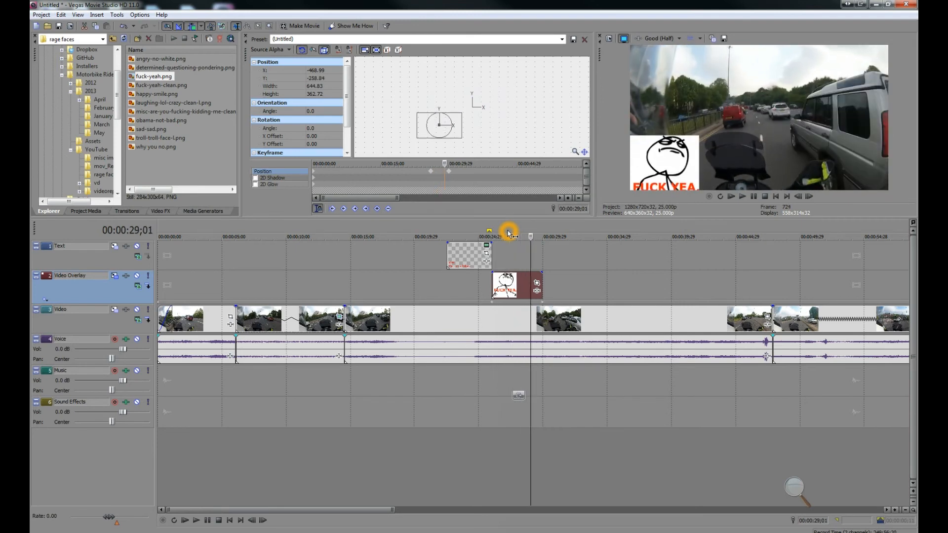
pyautogui.press('Right')
pyautogui.press('Right')
pyautogui.press('Right')
pyautogui.press('Right')
pyautogui.press('Right')
pyautogui.press('Right')
pyautogui.press('Right')
pyautogui.press('Right')
pyautogui.press('Right')
pyautogui.press('Right')
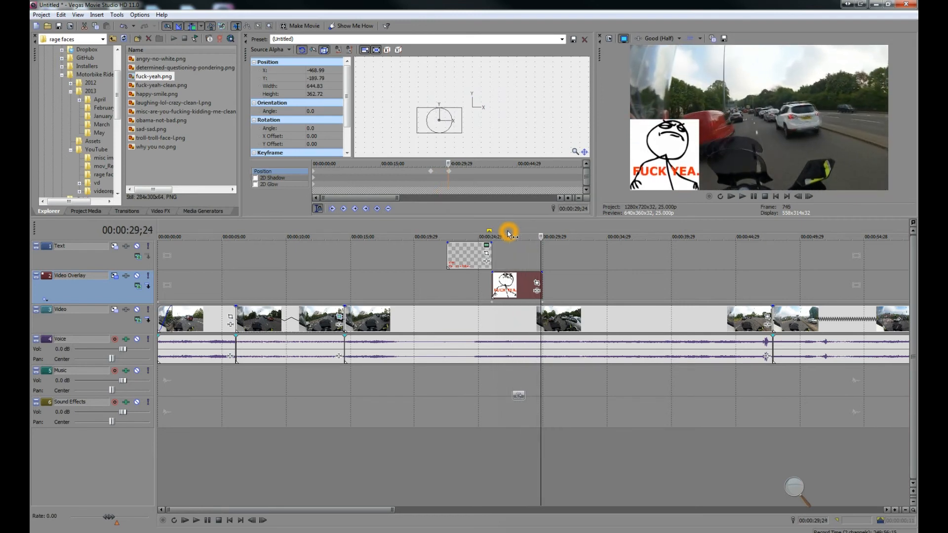
pyautogui.press('Right')
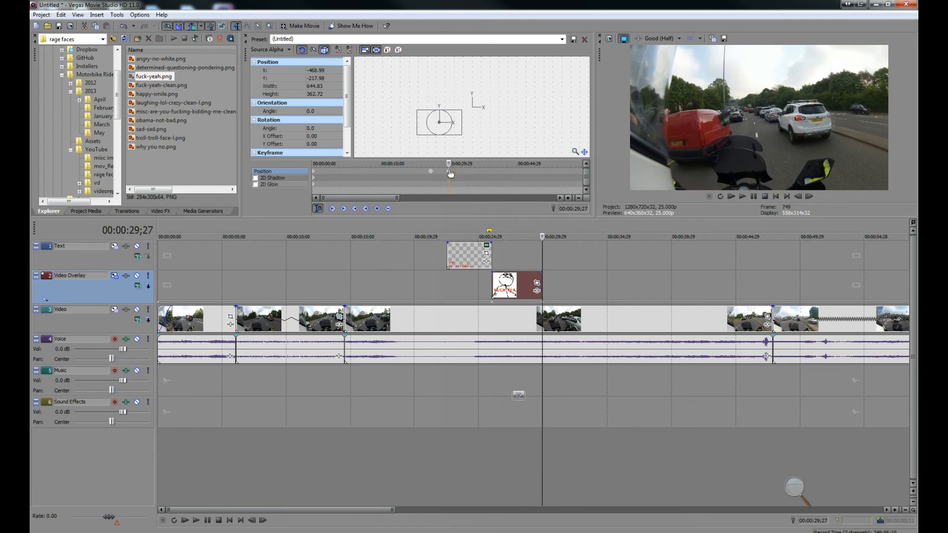
# Step: Change the interpolation type of the second Track Motion keyframe and step through the frames around it
pyautogui.rightClick(449, 171)
pyautogui.click(464, 209)
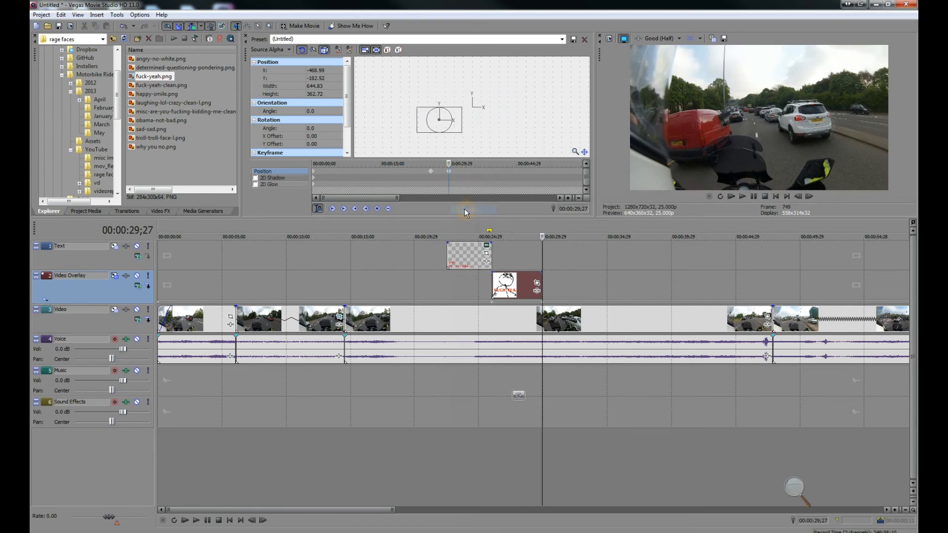
pyautogui.press('Left')
pyautogui.press('Left')
pyautogui.press('Left')
pyautogui.press('Left')
pyautogui.press('Left')
pyautogui.press('Left')
pyautogui.press('Left')
pyautogui.press('Left')
pyautogui.press('Left')
pyautogui.press('Left')
pyautogui.press('Left')
pyautogui.press('Left')
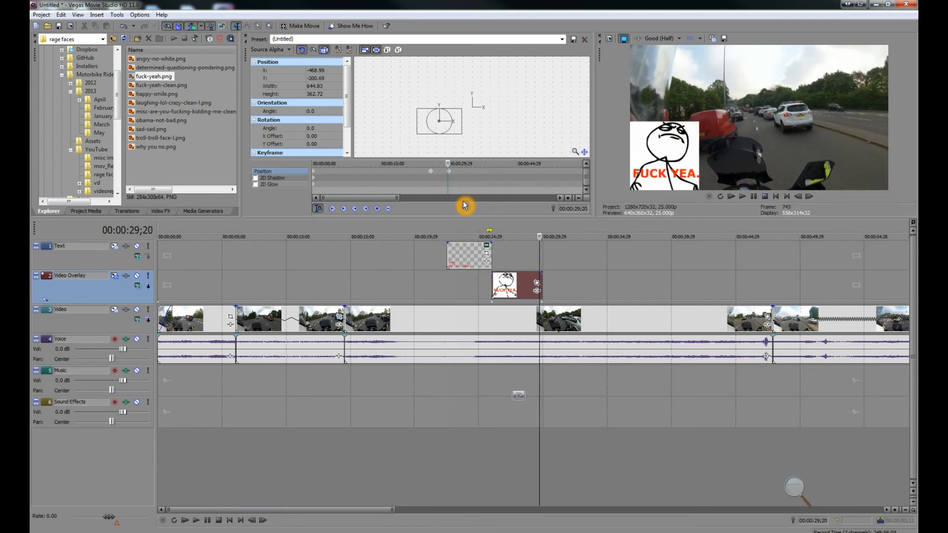
pyautogui.press('Right')
pyautogui.press('Right')
pyautogui.press('Right')
pyautogui.press('Right')
pyautogui.press('Right')
pyautogui.press('Right')
pyautogui.press('Right')
pyautogui.press('Right')
pyautogui.press('Right')
pyautogui.press('Right')
pyautogui.press('Right')
pyautogui.press('Right')
pyautogui.rightClick(450, 172)
pyautogui.click(465, 211)
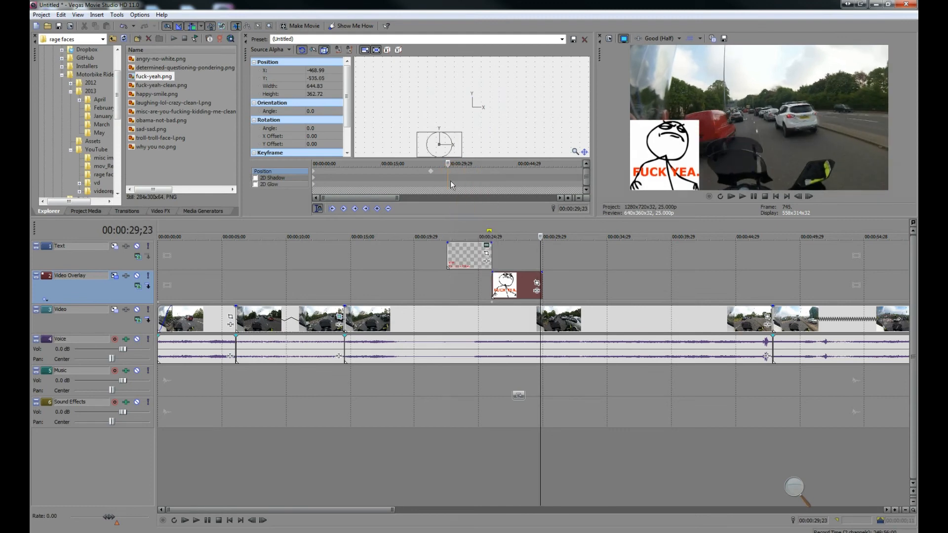
# Step: Preview the overlay animation from the start of the image event
pyautogui.press('Left')
pyautogui.press('Left')
pyautogui.press('Left')
pyautogui.press('Left')
pyautogui.press('Left')
pyautogui.press('Left')
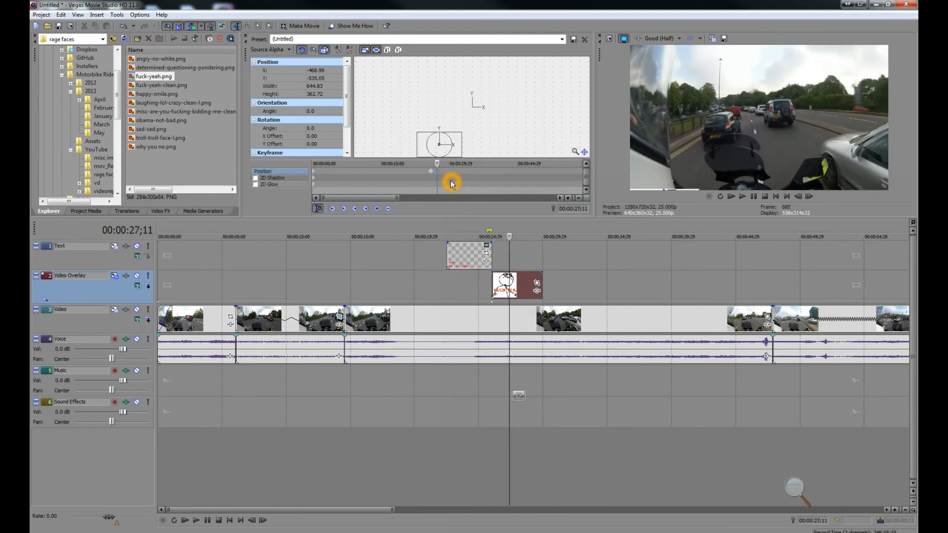
pyautogui.press('Return')
pyautogui.moveTo(446, 144)
pyautogui.mouseDown()
pyautogui.moveTo(446, 129)
pyautogui.moveTo(446, 144)
pyautogui.mouseUp()
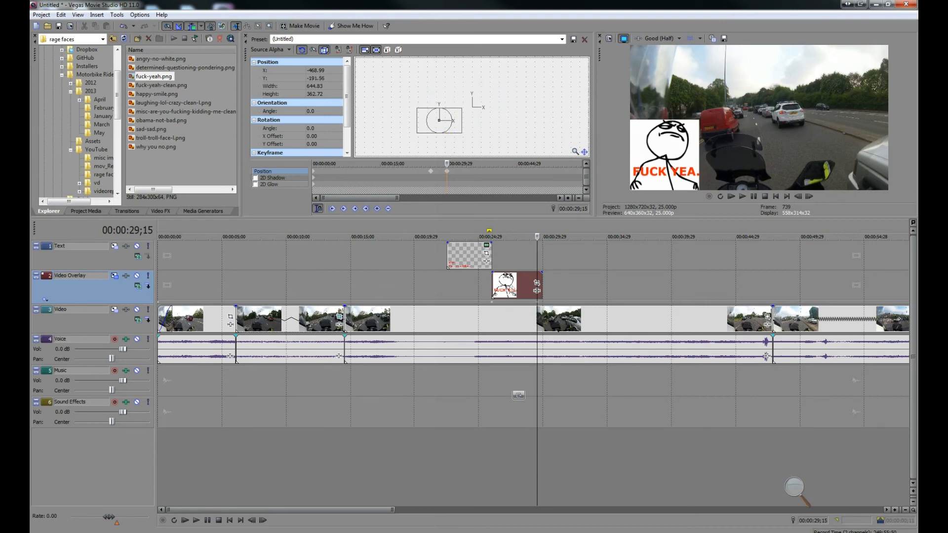
pyautogui.click(488, 285)
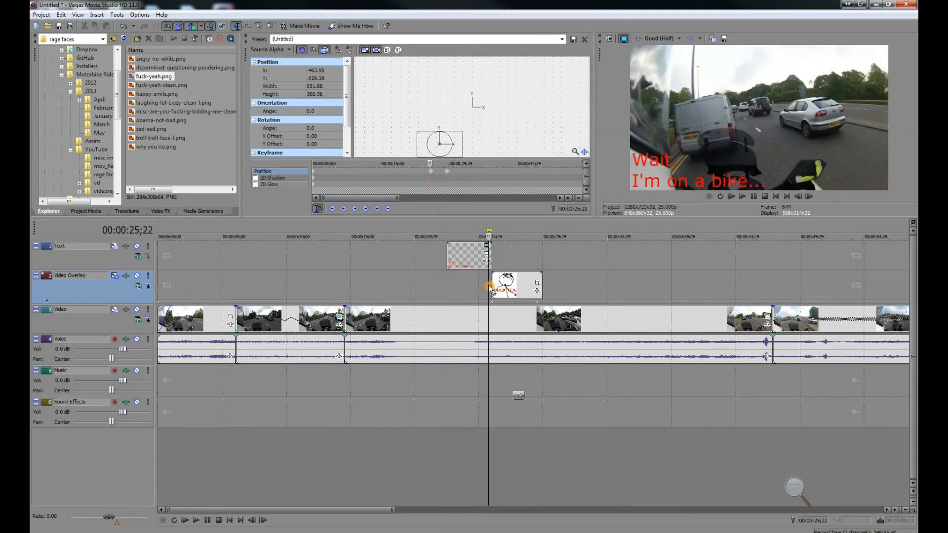
pyautogui.click(743, 197)
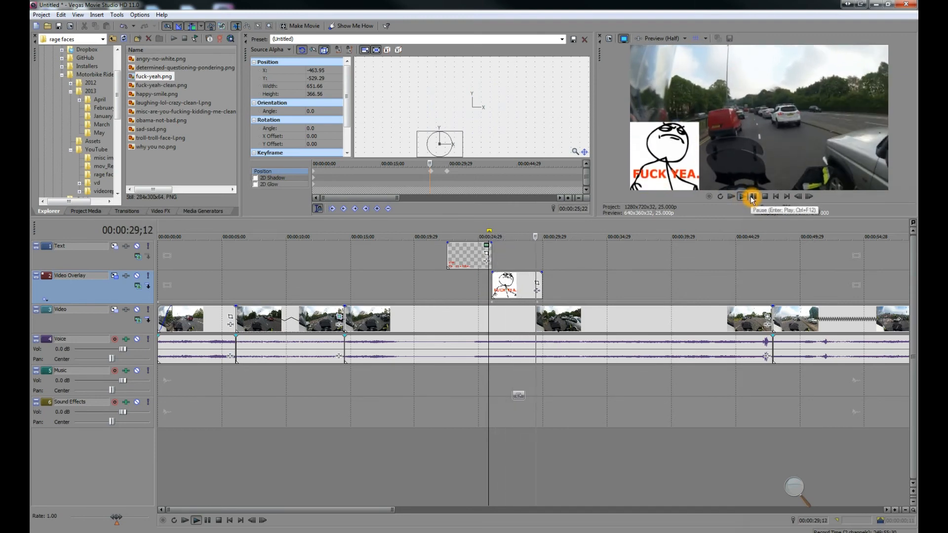
pyautogui.click(753, 196)
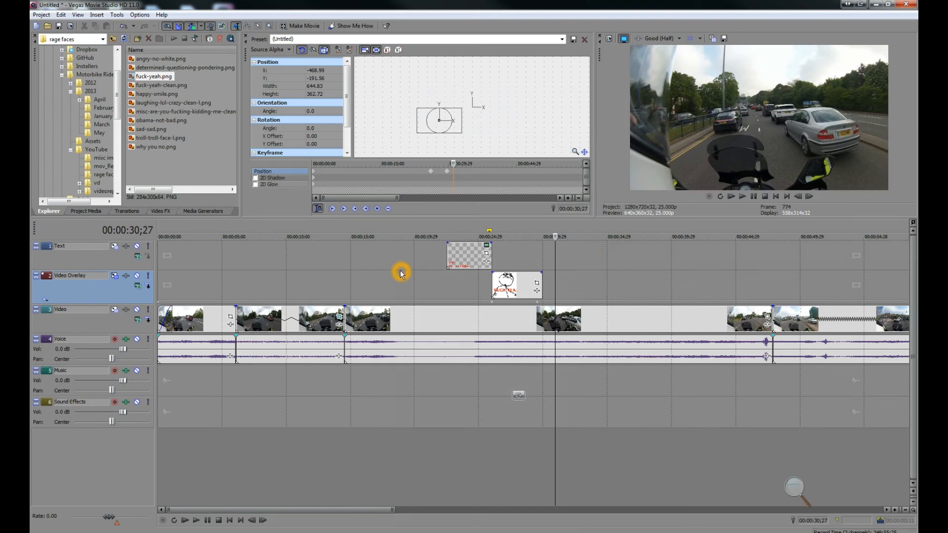
# Step: Open the Assets folder and place msgfound.mp3 on the Sound Effects track at about 3 seconds
pyautogui.click(104, 392)
pyautogui.click(91, 142)
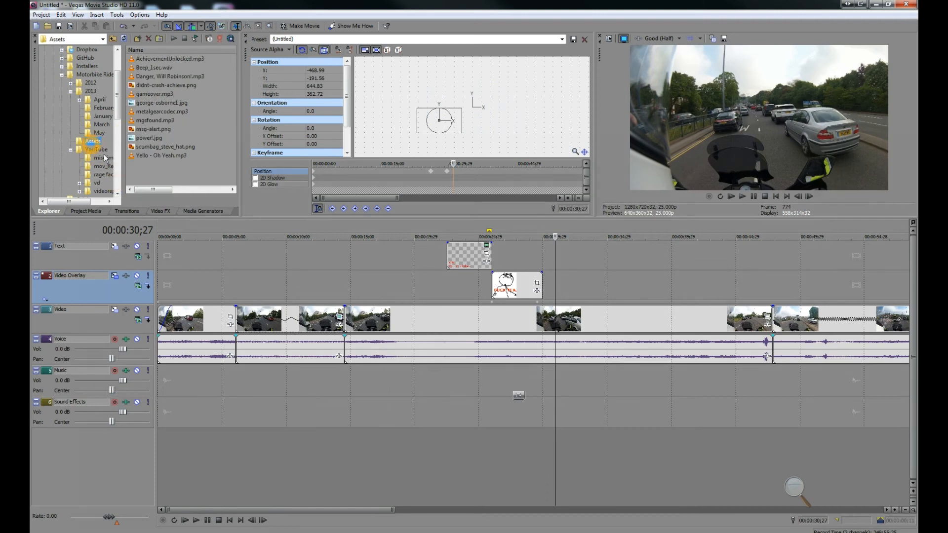
pyautogui.click(215, 368)
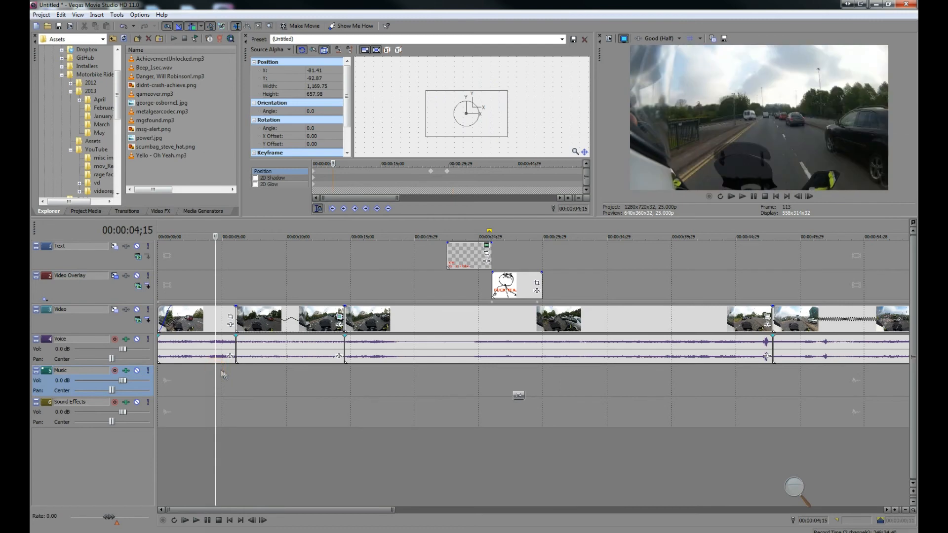
pyautogui.click(225, 376)
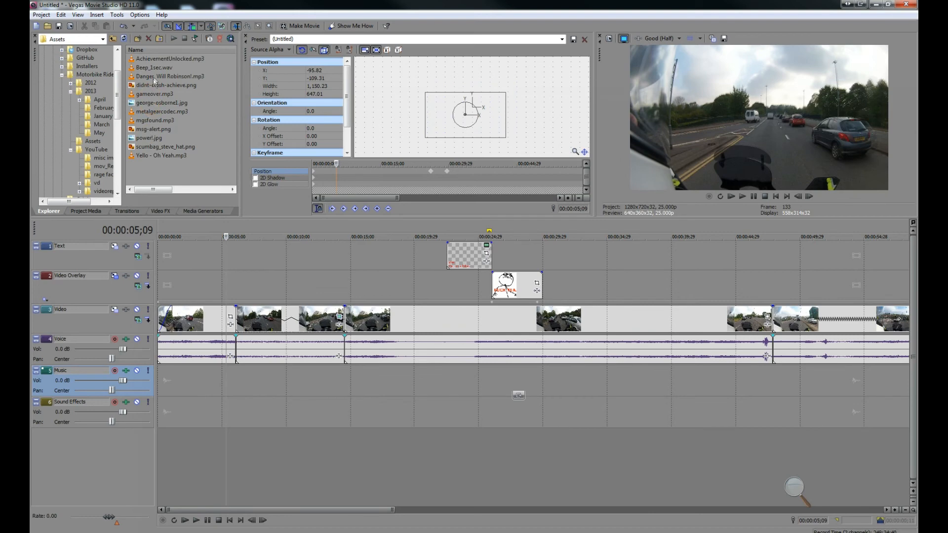
pyautogui.click(157, 121)
pyautogui.moveTo(156, 122); pyautogui.dragTo(205, 404)
pyautogui.click(205, 381)
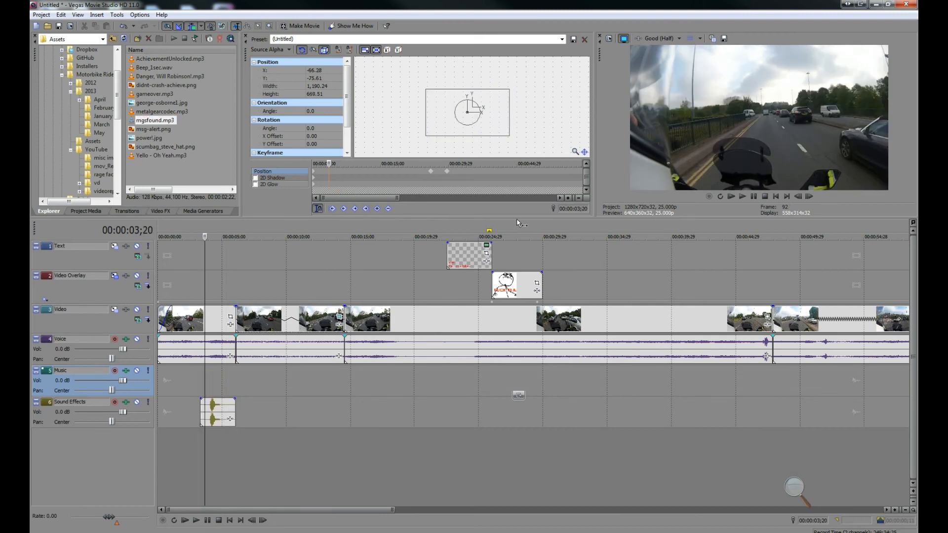
# Step: Preview the sound effect together with the video around 3 to 6 seconds
pyautogui.click(744, 196)
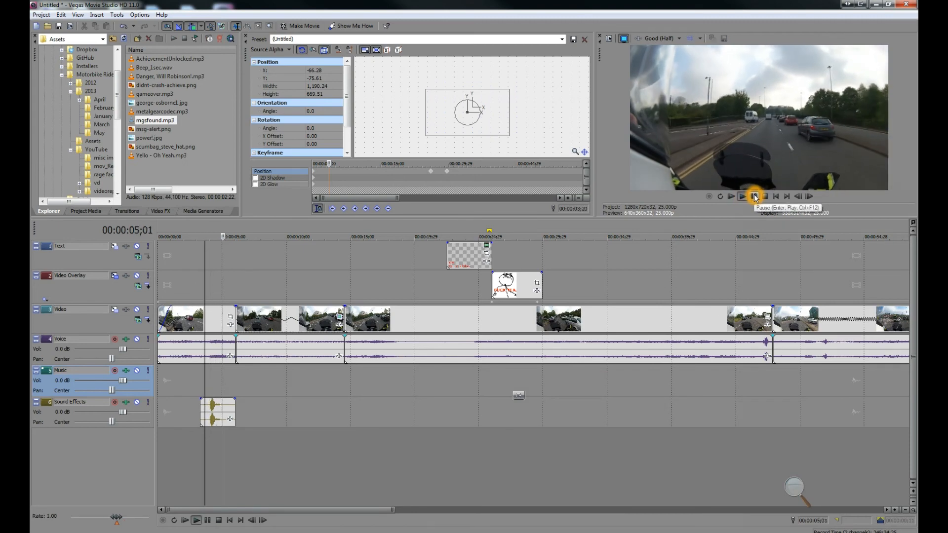
pyautogui.click(754, 196)
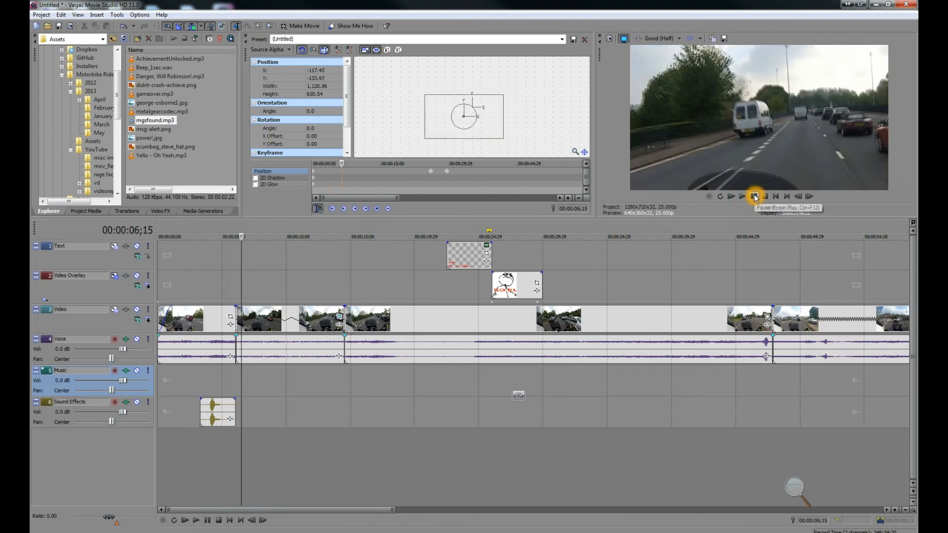
pyautogui.click(211, 383)
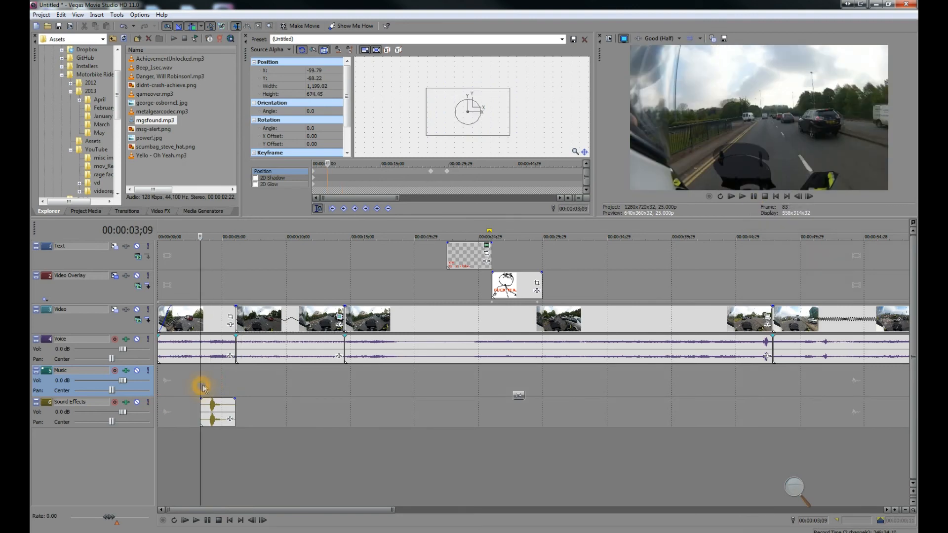
pyautogui.moveTo(222, 409); pyautogui.dragTo(222, 407)
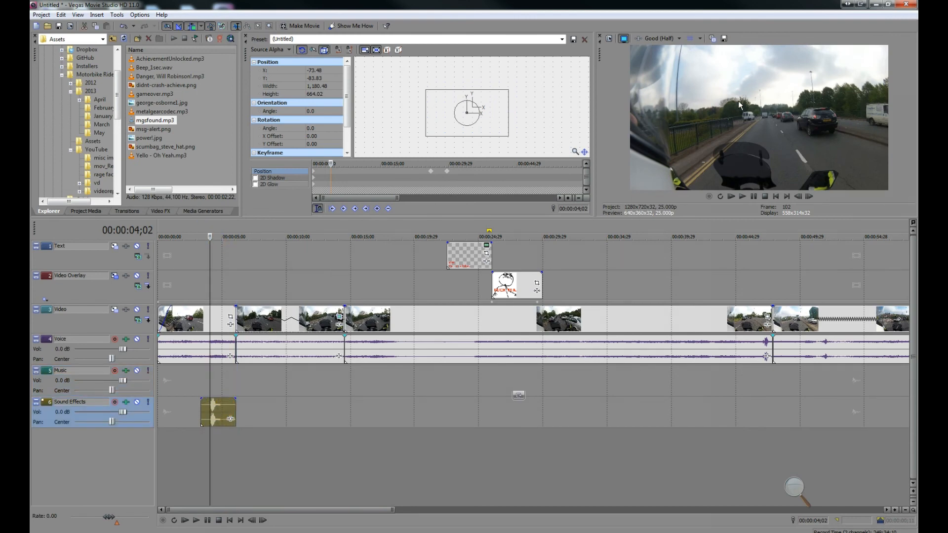
pyautogui.click(742, 196)
pyautogui.click(754, 196)
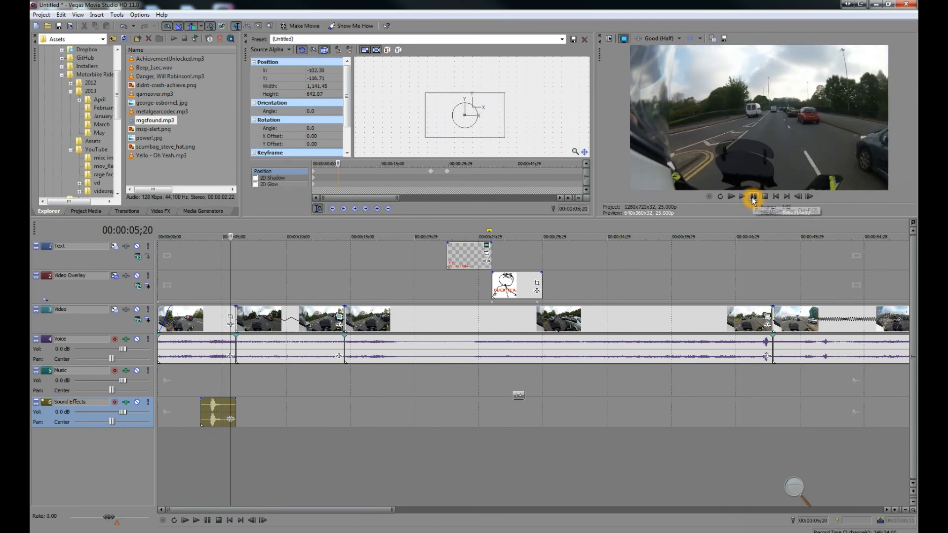
pyautogui.click(493, 23)
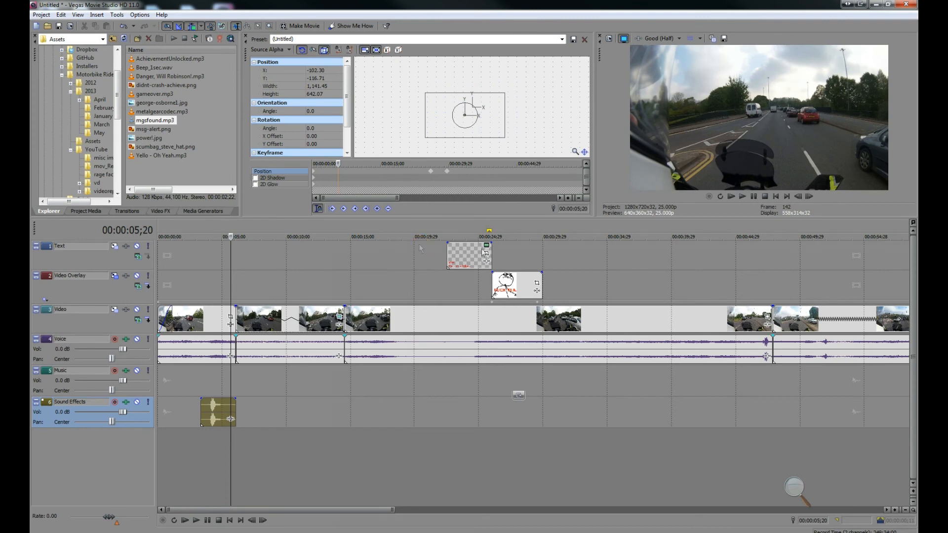
pyautogui.click(512, 285)
pyautogui.click(478, 292)
# Step: Open the Render As dialog and compare the Internet 1280x720-30p and 1920x1080-30p templates, then cancel it
pyautogui.click(41, 15)
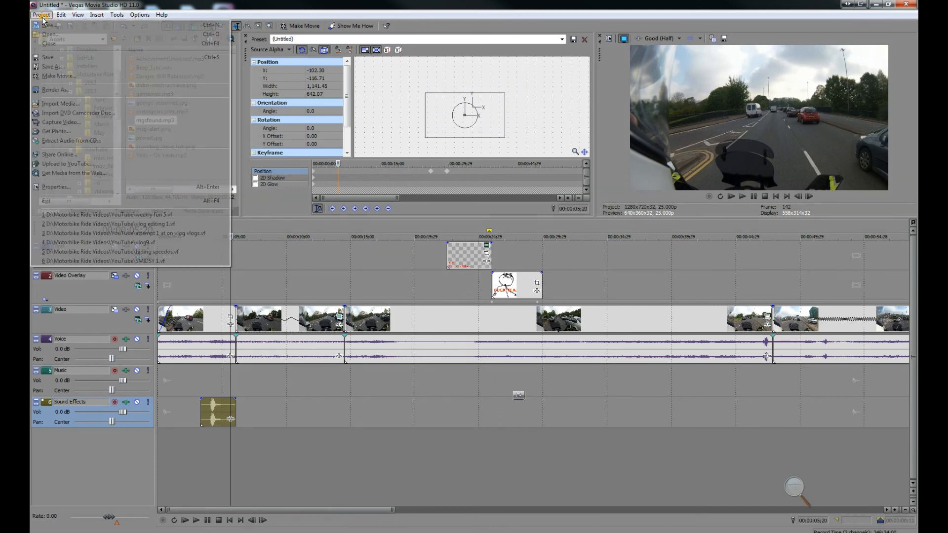
pyautogui.click(79, 91)
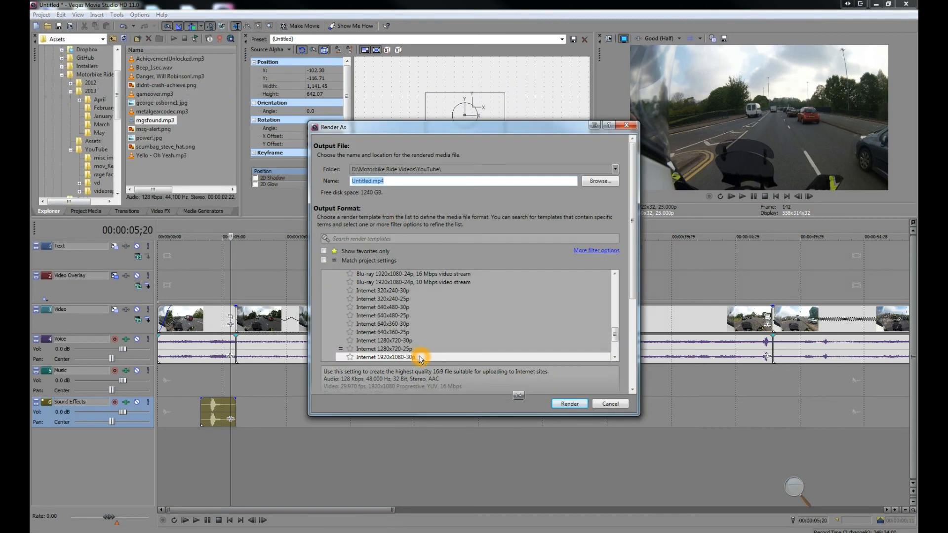
pyautogui.click(614, 358)
pyautogui.click(615, 358)
pyautogui.click(615, 358)
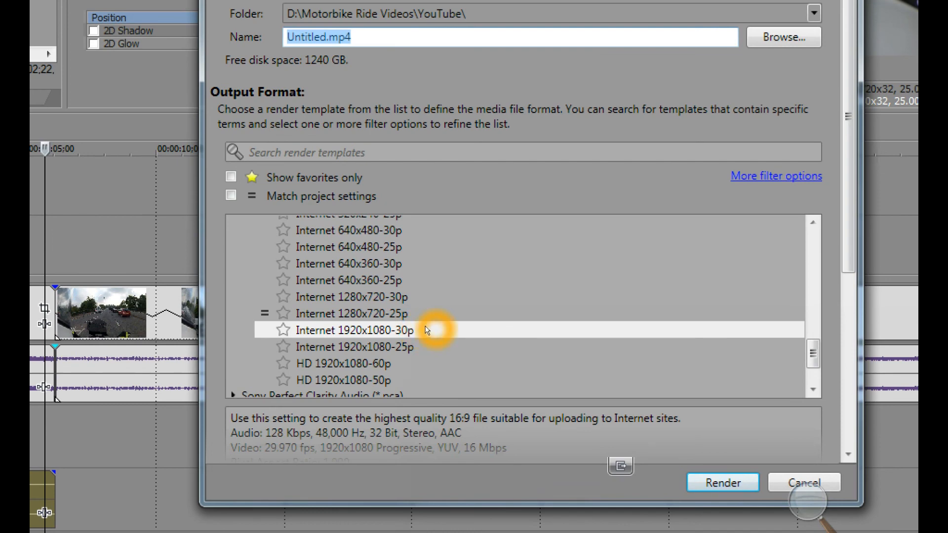
pyautogui.click(427, 329)
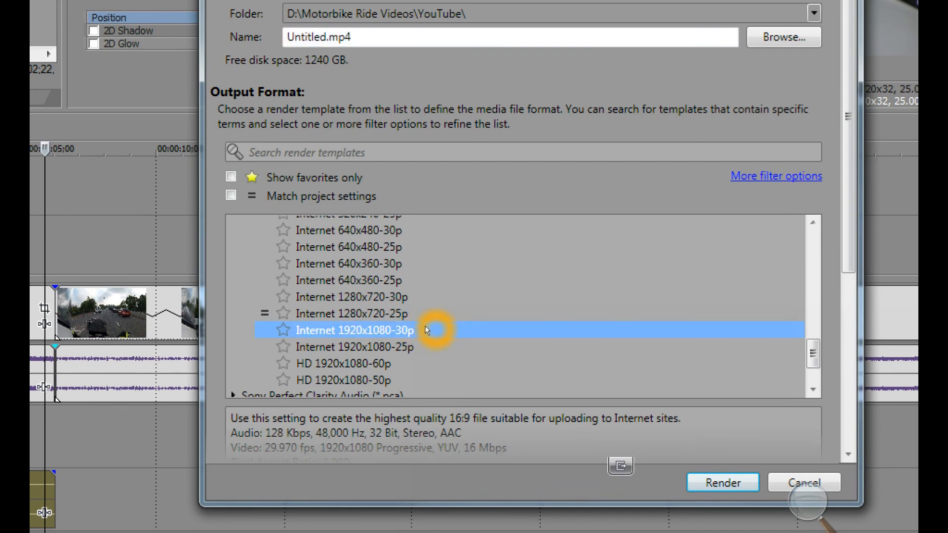
pyautogui.click(425, 298)
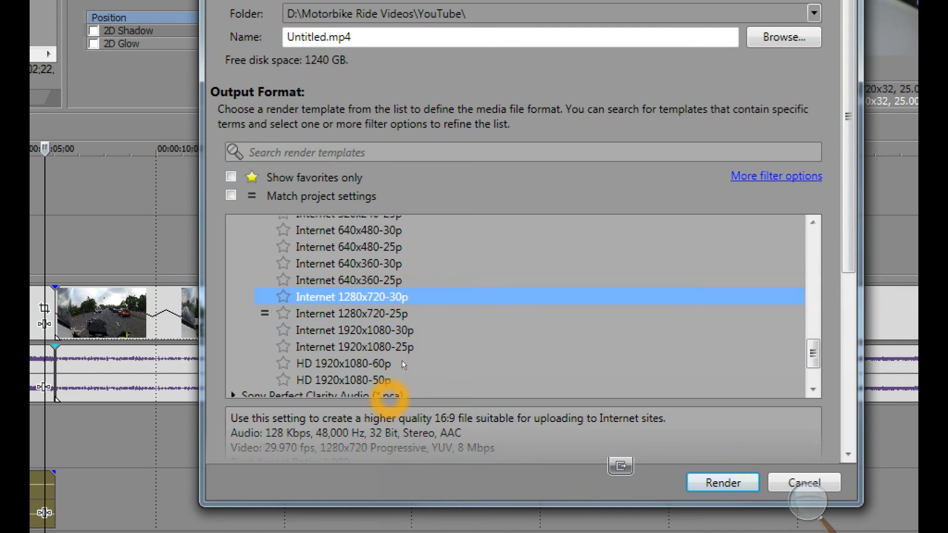
pyautogui.click(422, 330)
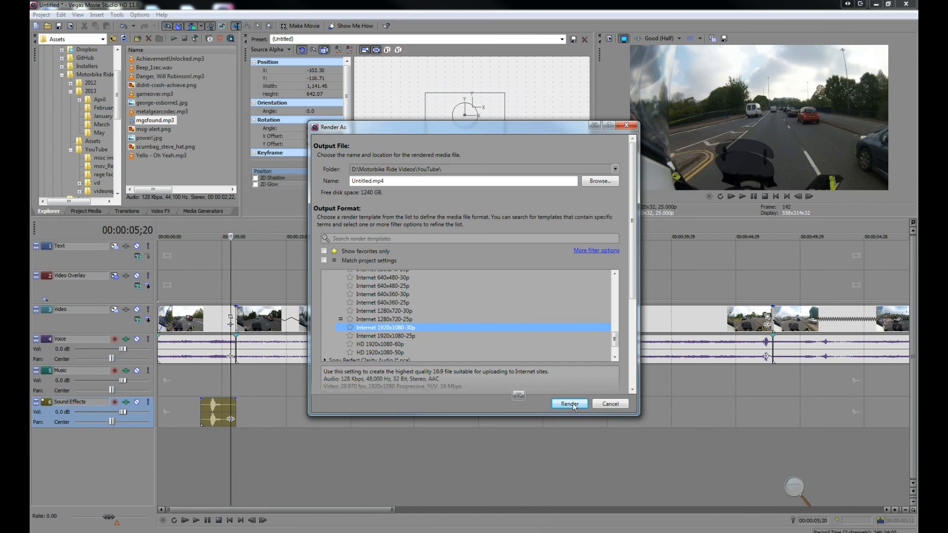
pyautogui.click(608, 404)
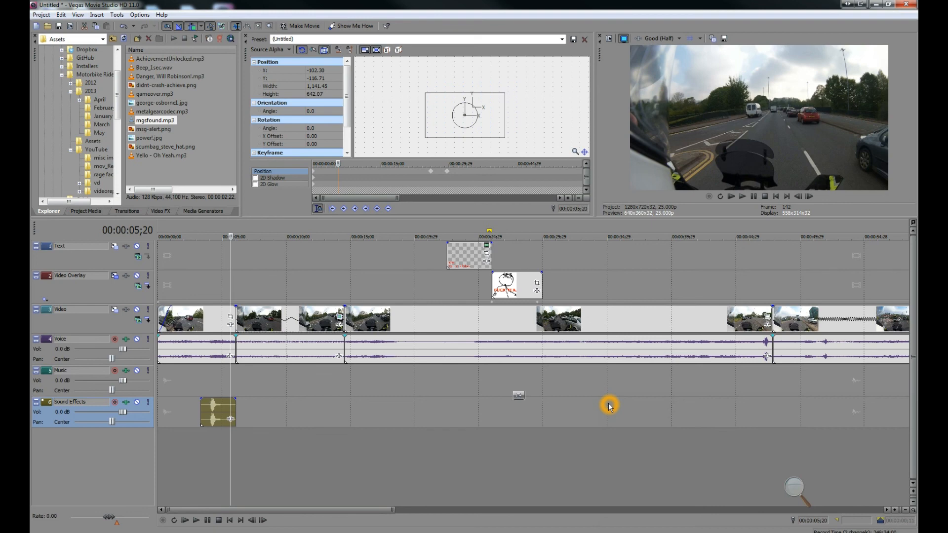
# Step: Play the preview from the start of the image overlay event at 26 seconds
pyautogui.click(488, 292)
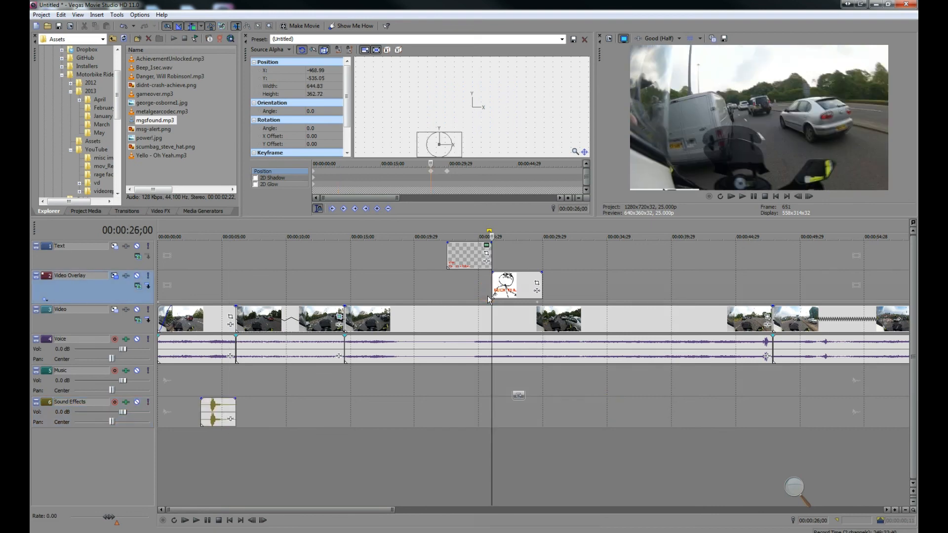
pyautogui.click(742, 196)
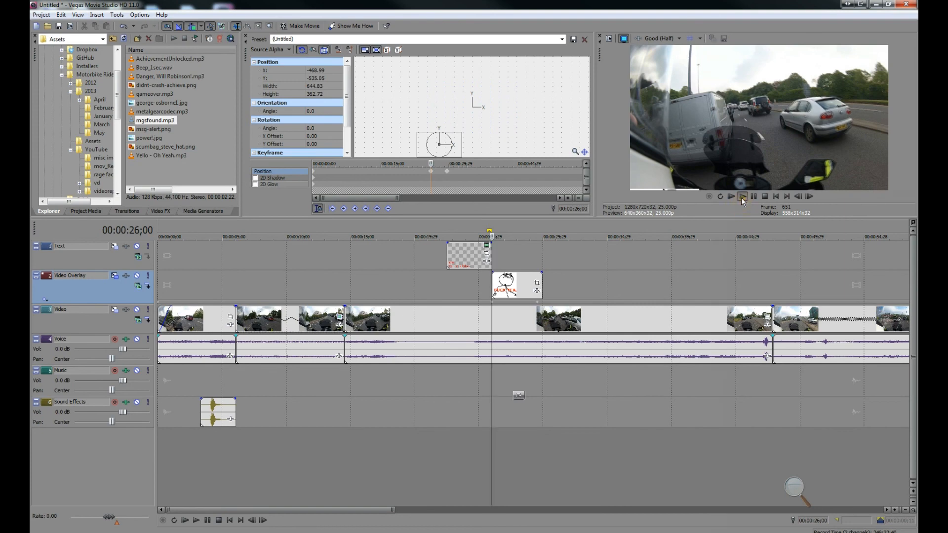